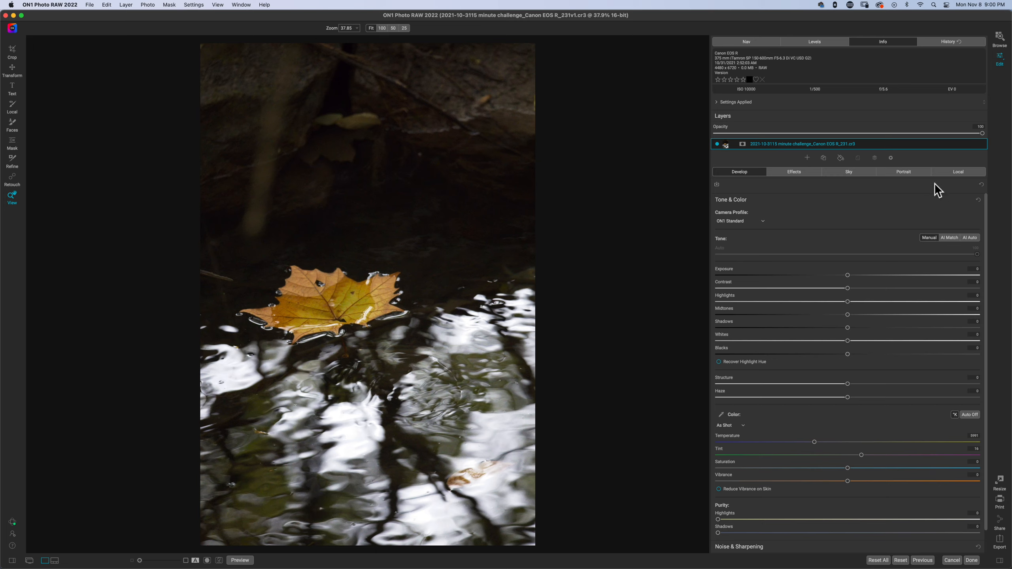
{"action": "left_click", "coordinate": [957, 173]}
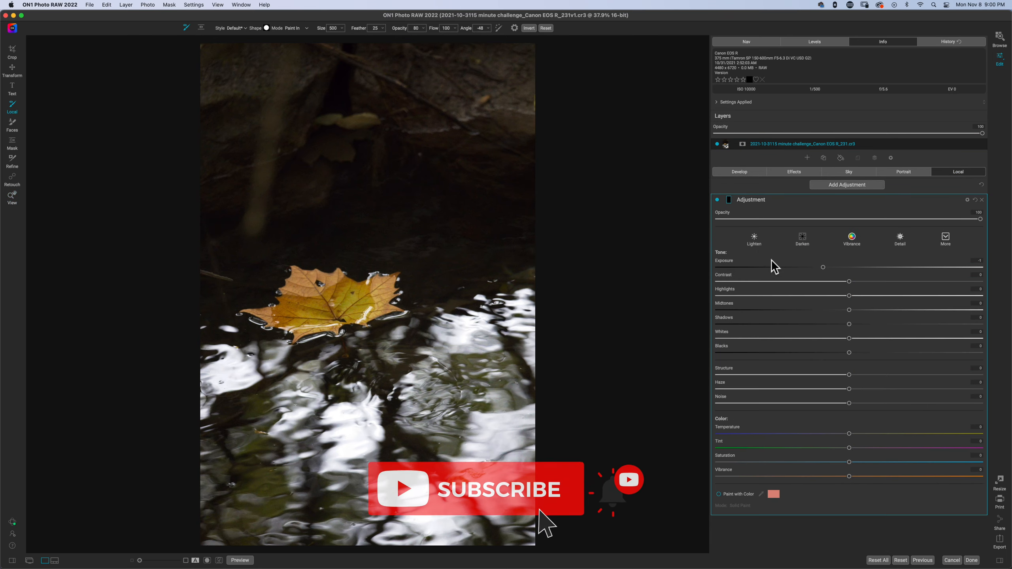
{"action": "double_click", "coordinate": [760, 200]}
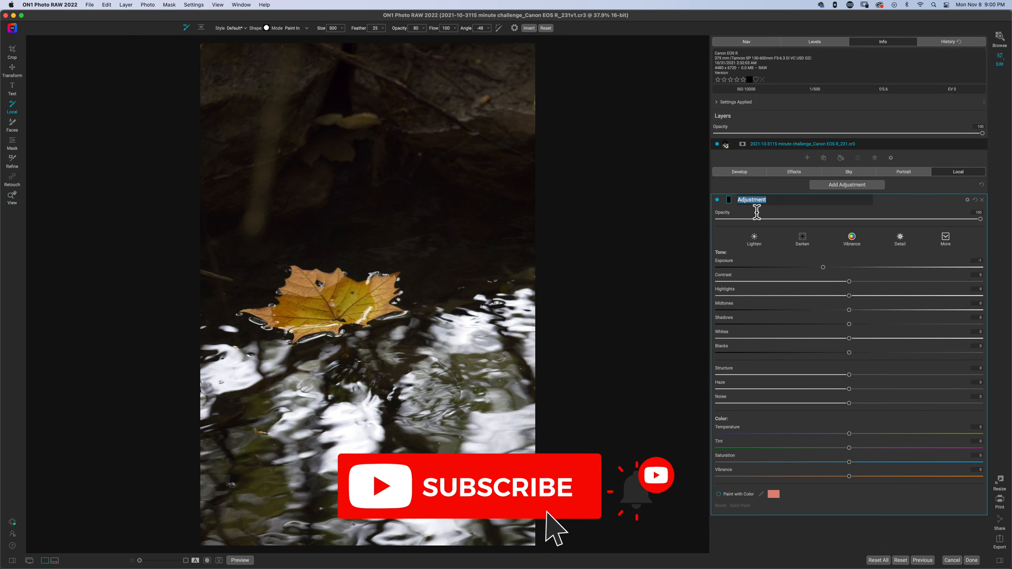
{"action": "left_click", "coordinate": [682, 151]}
{"action": "key", "text": "o"}
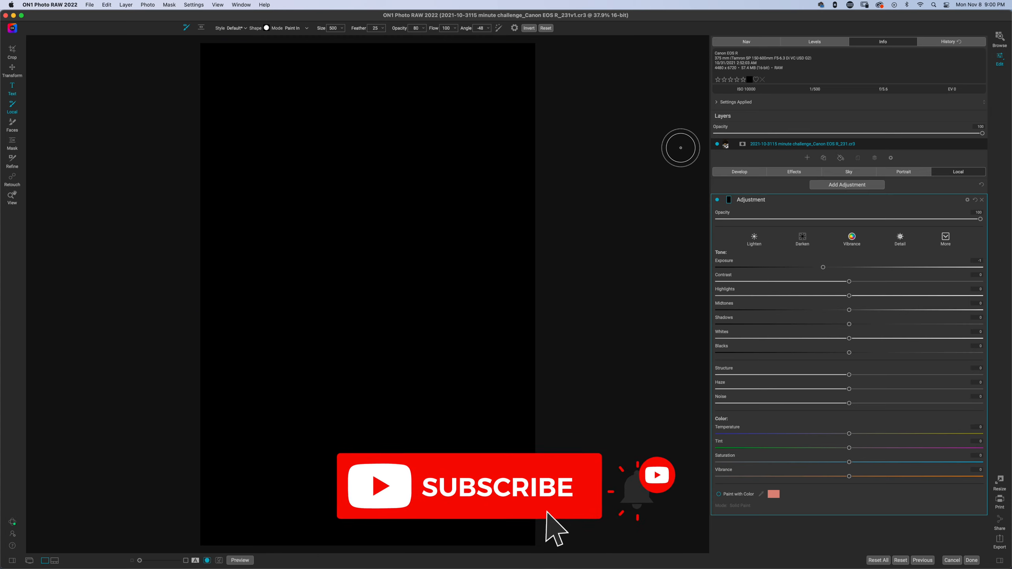
{"action": "key", "text": "t"}
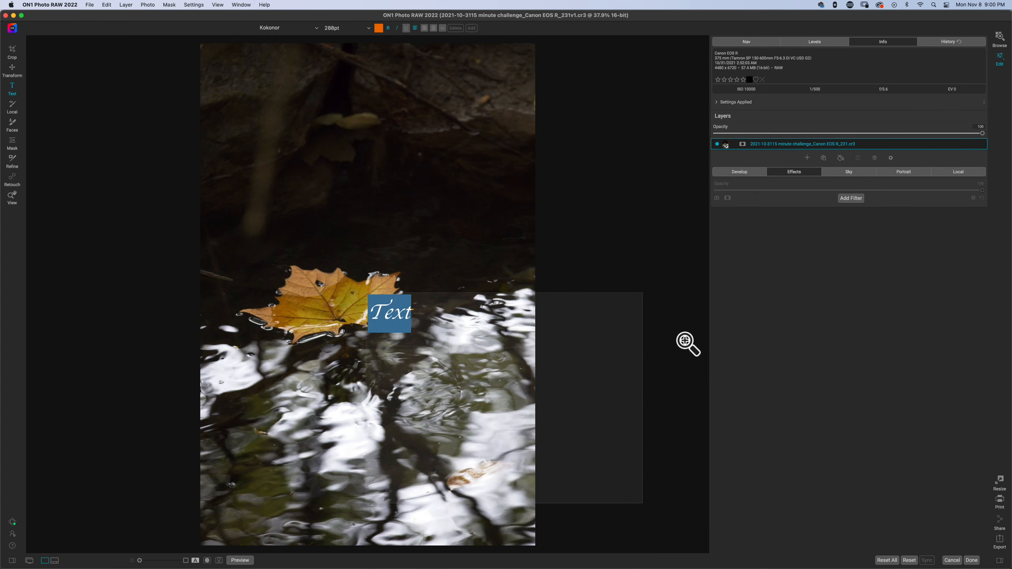
{"action": "key", "text": "super+z"}
{"action": "left_click", "coordinate": [799, 233]}
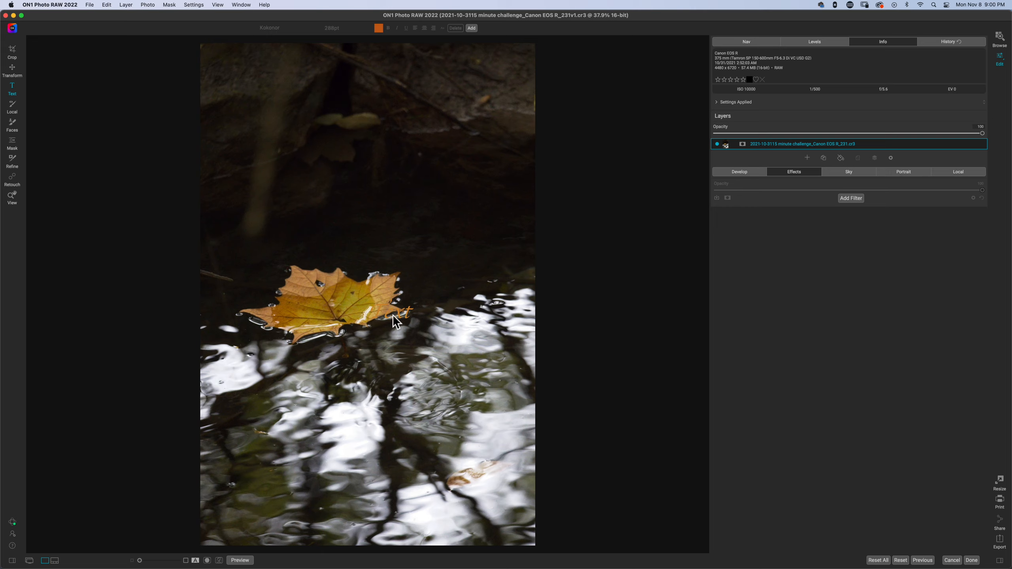
{"action": "left_click", "coordinate": [394, 316]}
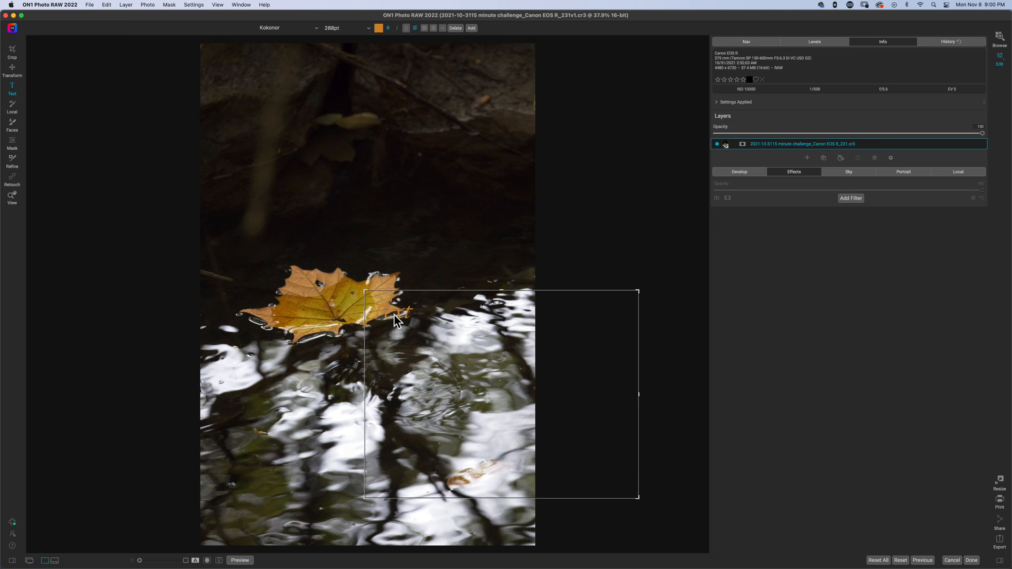
{"action": "left_click", "coordinate": [429, 313]}
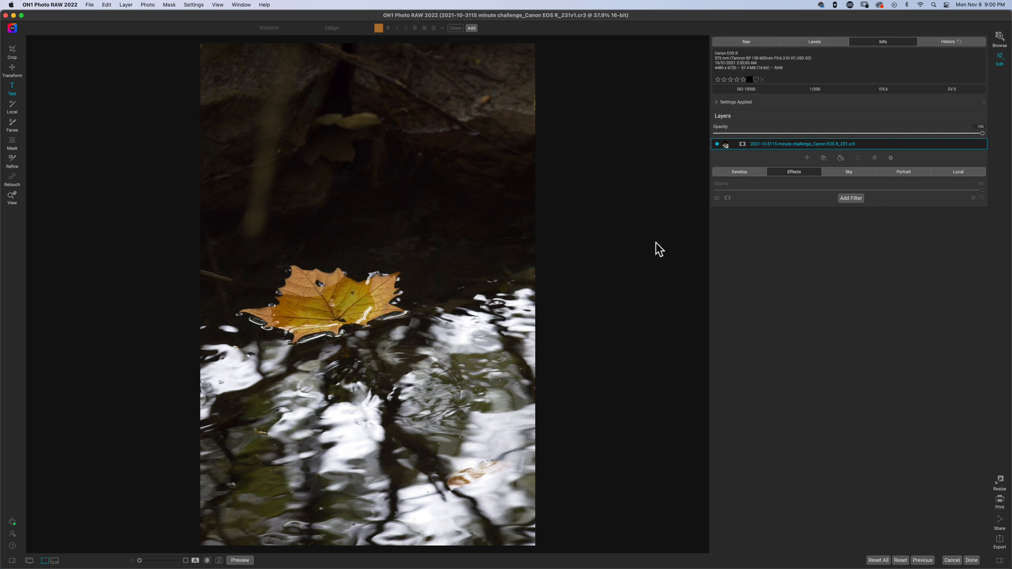
{"action": "left_click", "coordinate": [858, 199]}
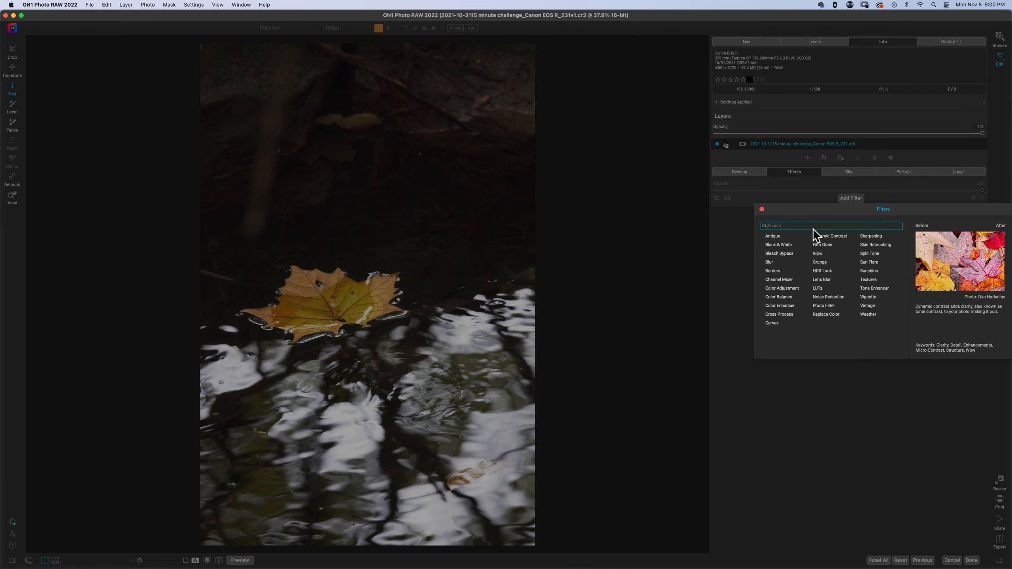
Step: Open the photo's local adjustments and rename the existing adjustment "Notes"
{"action": "left_click", "coordinate": [958, 172]}
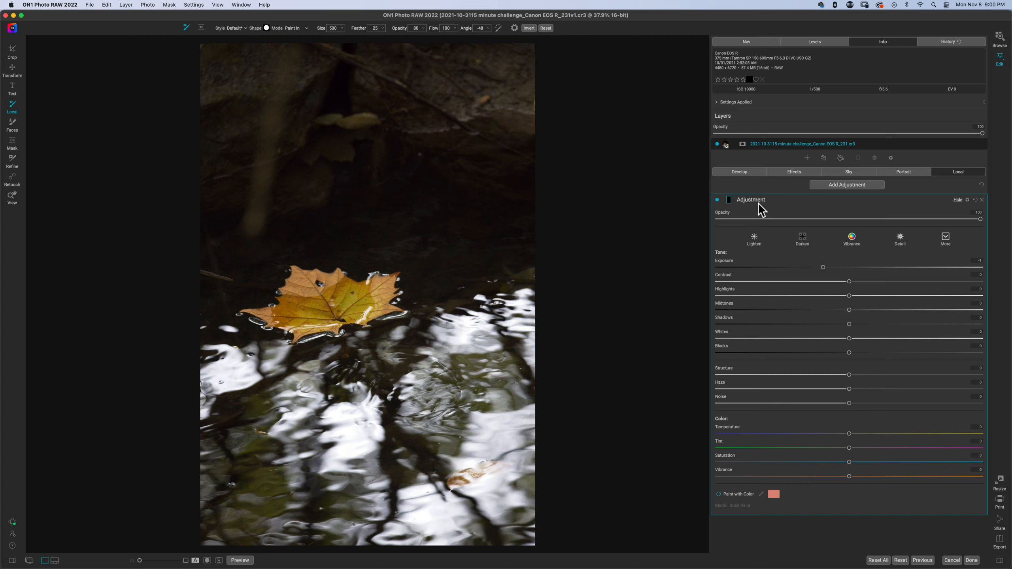
{"action": "left_click_drag", "start_coordinate": [761, 200], "coordinate": [763, 200]}
{"action": "double_click", "coordinate": [762, 200]}
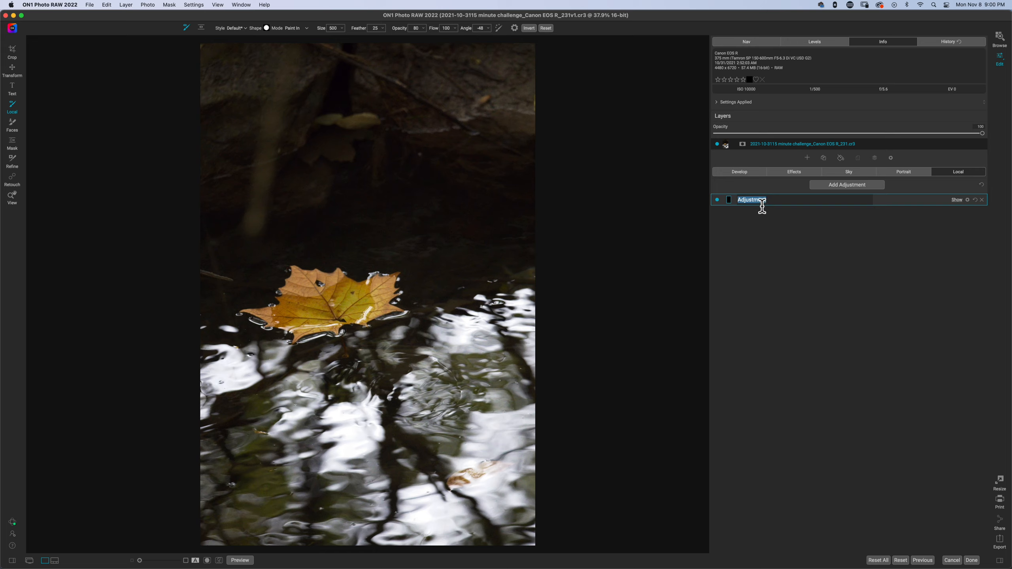
{"action": "type", "text": "Notes"}
{"action": "key", "text": "Return"}
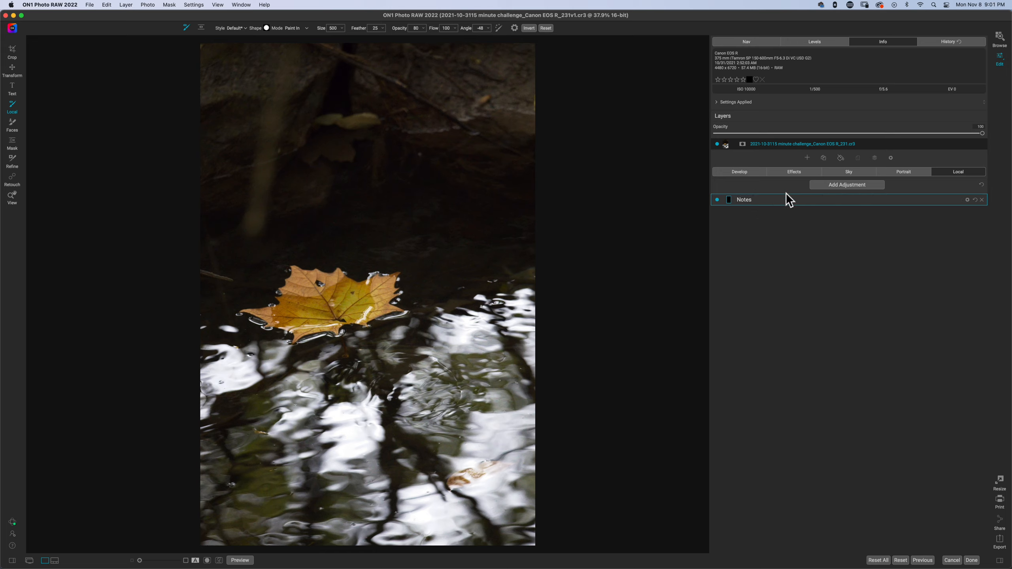
Step: Enable Paint with Color on the Notes adjustment and choose a bright green as its paint color
{"action": "left_click", "coordinate": [753, 204]}
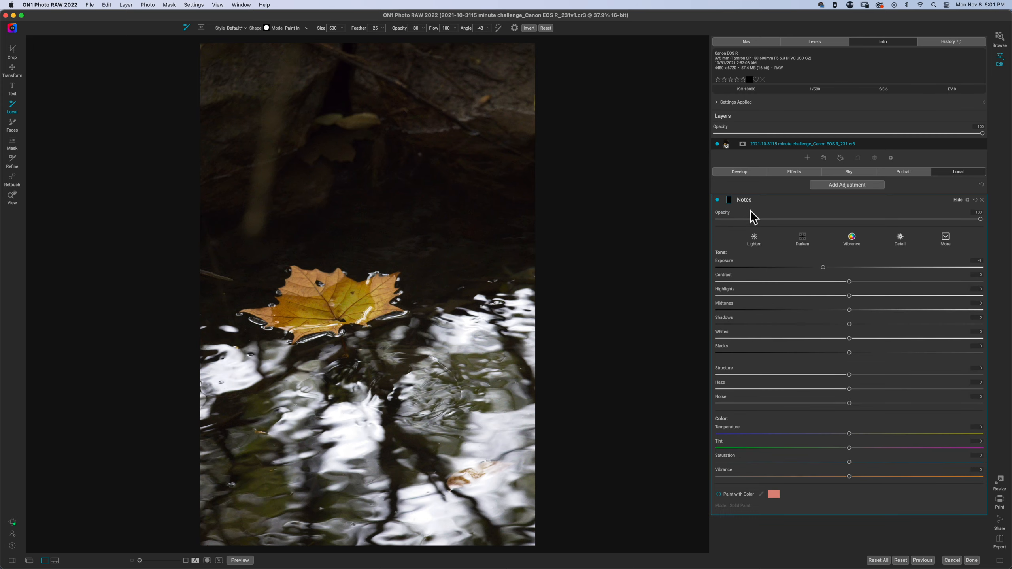
{"action": "left_click", "coordinate": [719, 494]}
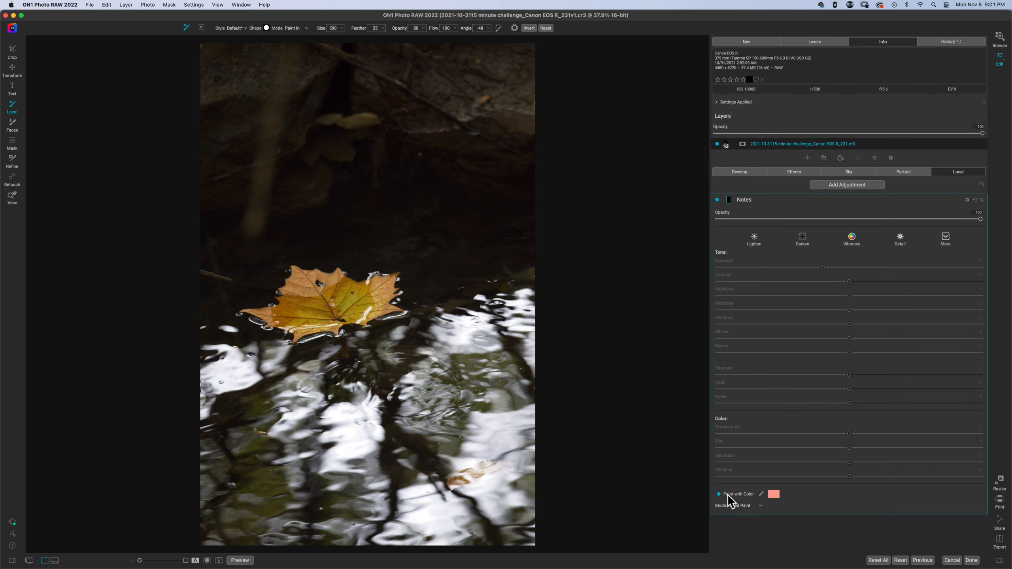
{"action": "left_click", "coordinate": [772, 495]}
{"action": "mouse_move", "coordinate": [755, 210]}
{"action": "left_mouse_down"}
{"action": "mouse_move", "coordinate": [760, 199]}
{"action": "mouse_move", "coordinate": [742, 186]}
{"action": "left_mouse_up"}
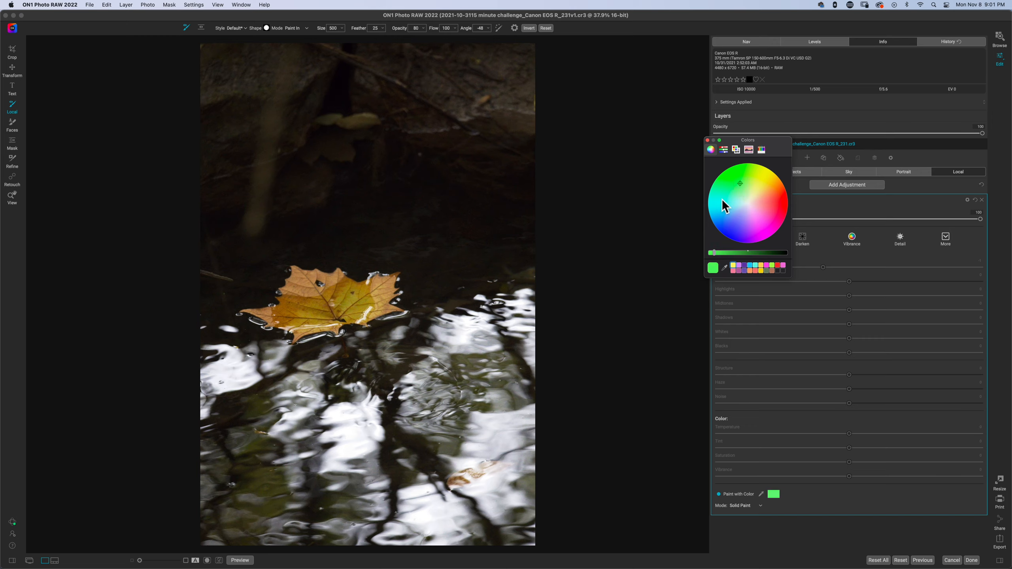
{"action": "left_click", "coordinate": [708, 140]}
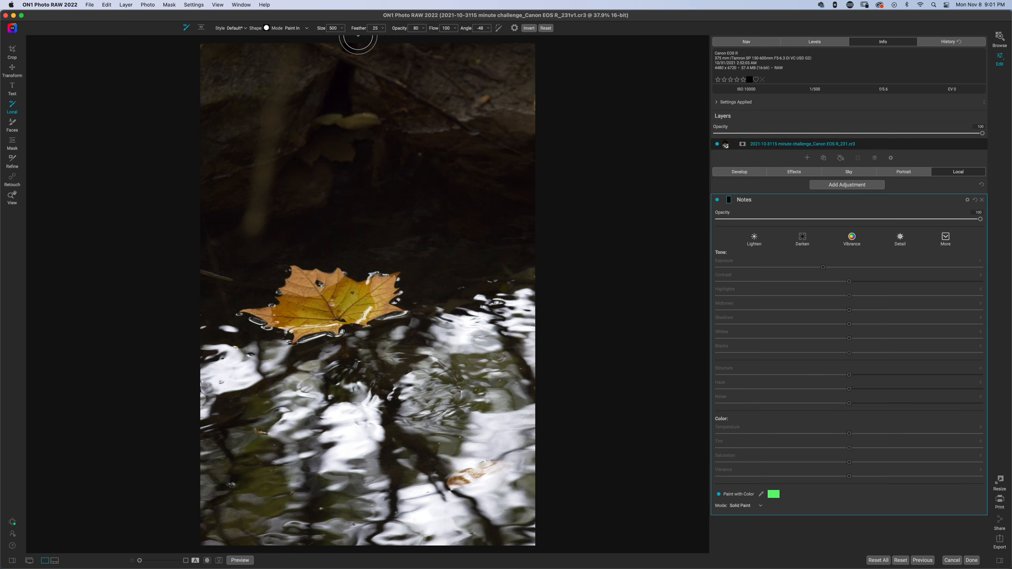
Step: Set the adjustment brush to feather 5, opacity 100 and size 60
{"action": "left_click_drag", "start_coordinate": [355, 20], "coordinate": [288, 60]}
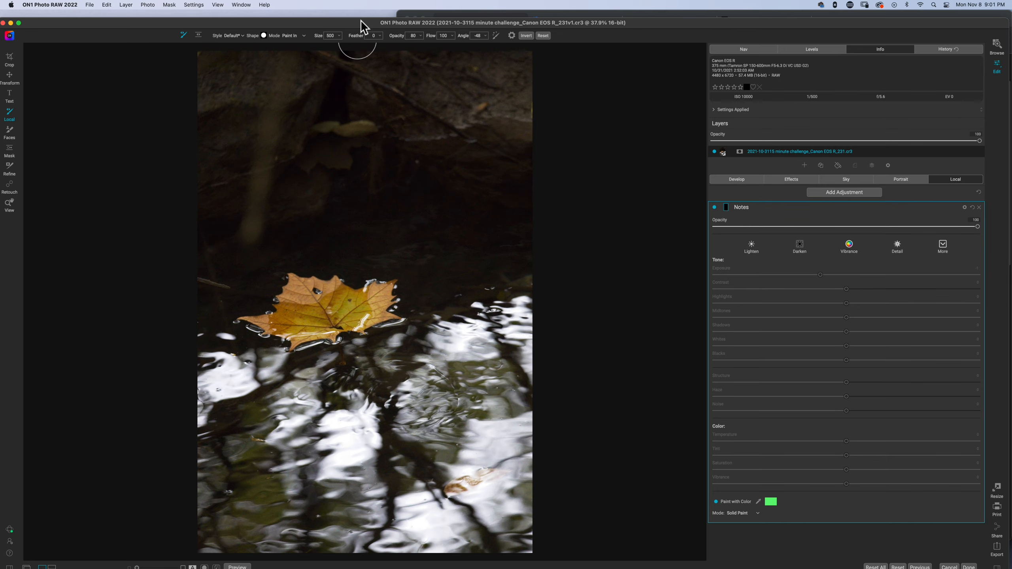
{"action": "left_click_drag", "start_coordinate": [359, 22], "coordinate": [358, 15]}
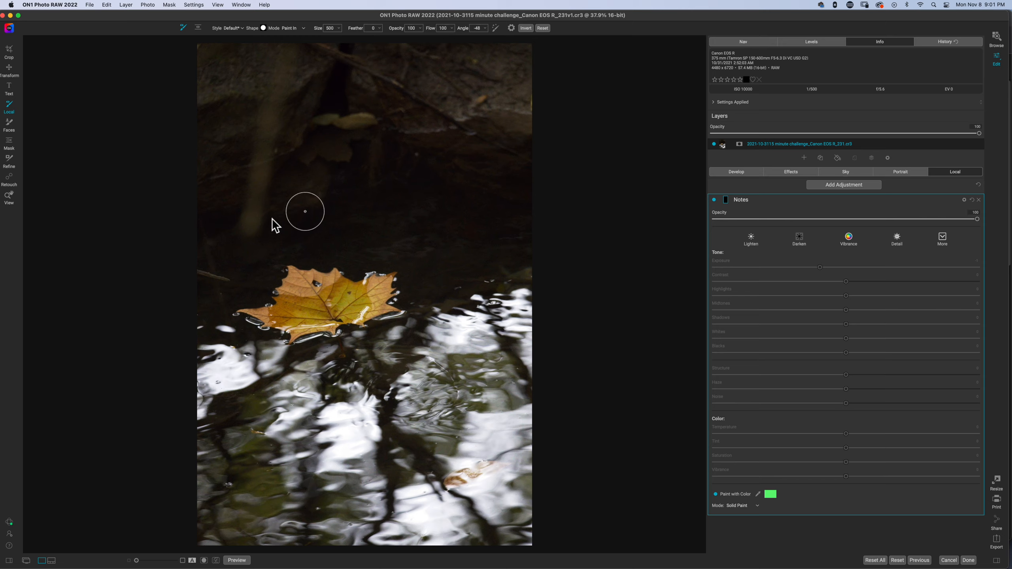
{"action": "key", "text": "bracketleft"}
{"action": "key", "text": "bracketleft"}
{"action": "key", "text": "bracketleft"}
{"action": "key", "text": "bracketleft"}
{"action": "key", "text": "bracketleft"}
{"action": "key", "text": "bracketleft"}
Step: Paint green crop guide lines across the upper rocks, across the lower water and down the photo's left side
{"action": "mouse_move", "coordinate": [215, 108]}
{"action": "left_mouse_down"}
{"action": "mouse_move", "coordinate": [289, 102]}
{"action": "mouse_move", "coordinate": [491, 114]}
{"action": "mouse_move", "coordinate": [556, 140]}
{"action": "left_mouse_up"}
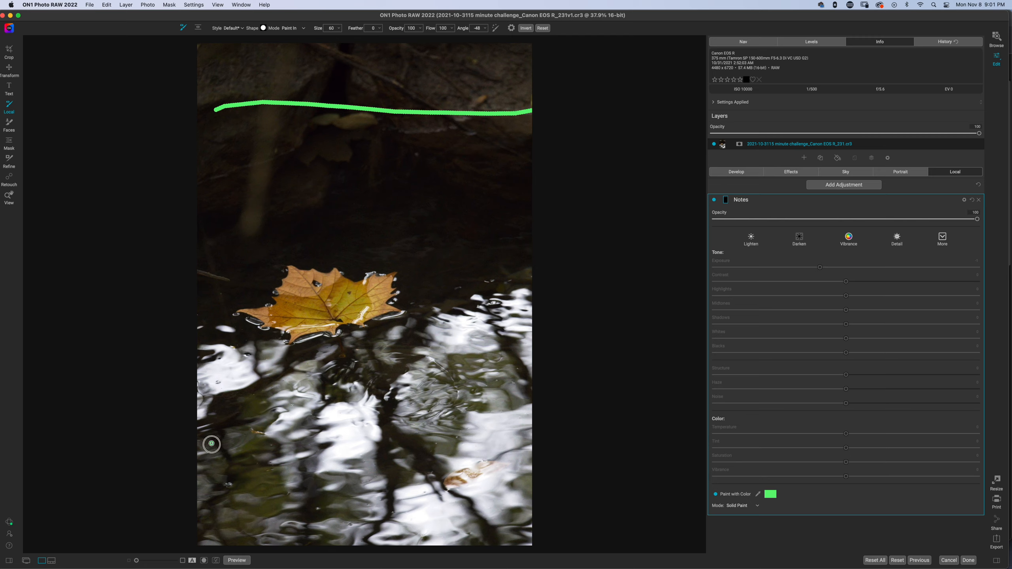
{"action": "mouse_move", "coordinate": [210, 442]}
{"action": "left_mouse_down"}
{"action": "mouse_move", "coordinate": [311, 440]}
{"action": "mouse_move", "coordinate": [545, 402]}
{"action": "left_mouse_up"}
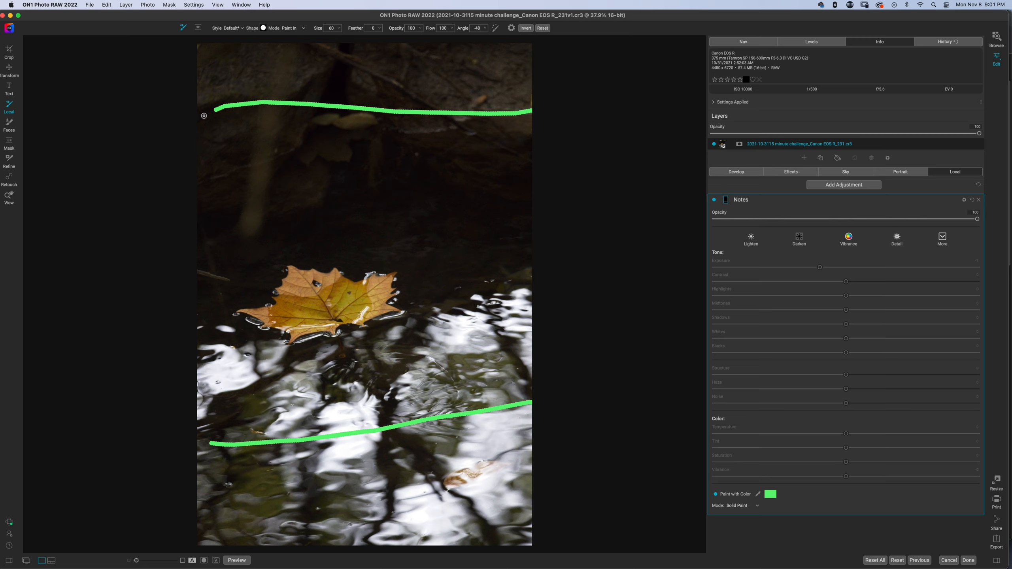
{"action": "mouse_move", "coordinate": [204, 115]}
{"action": "left_mouse_down"}
{"action": "mouse_move", "coordinate": [224, 385]}
{"action": "mouse_move", "coordinate": [217, 466]}
{"action": "left_mouse_up"}
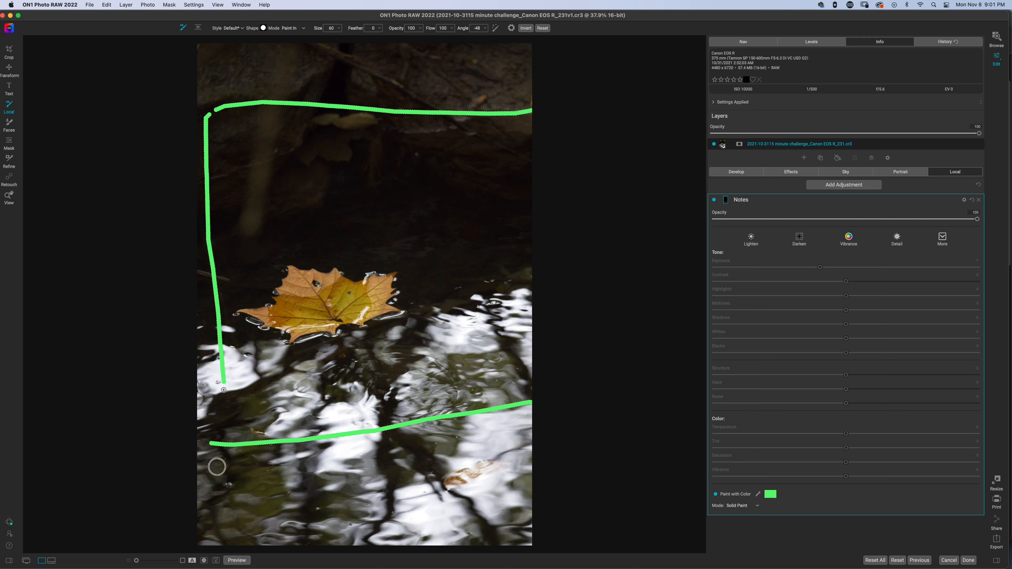
{"action": "left_click_drag", "start_coordinate": [223, 389], "coordinate": [214, 504]}
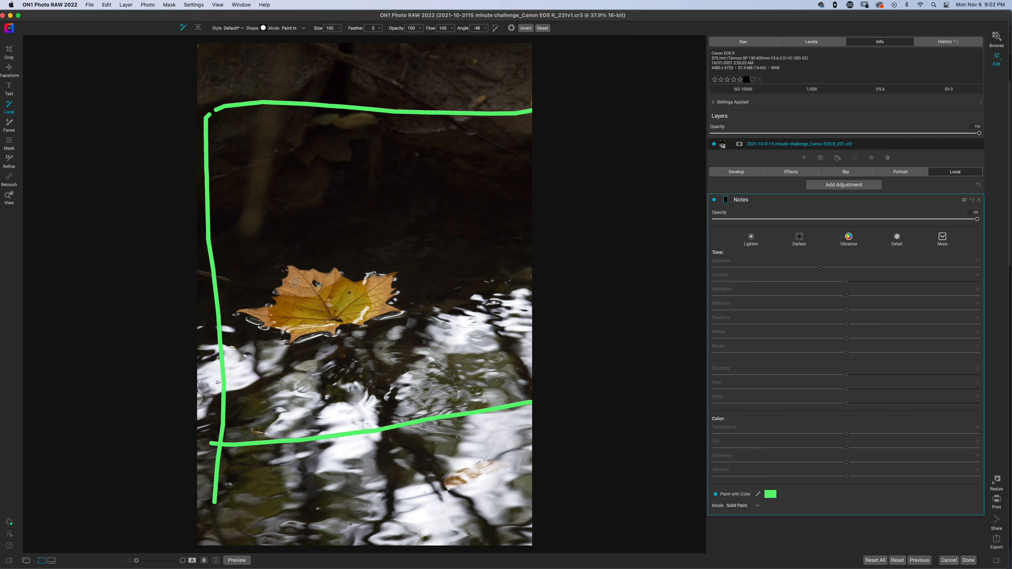
Step: Paint a green circle around the leaf with the brush at size 150
{"action": "mouse_move", "coordinate": [302, 258]}
{"action": "left_mouse_down"}
{"action": "mouse_move", "coordinate": [253, 276]}
{"action": "mouse_move", "coordinate": [237, 312]}
{"action": "mouse_move", "coordinate": [253, 342]}
{"action": "mouse_move", "coordinate": [295, 363]}
{"action": "mouse_move", "coordinate": [390, 331]}
{"action": "mouse_move", "coordinate": [430, 284]}
{"action": "mouse_move", "coordinate": [426, 264]}
{"action": "mouse_move", "coordinate": [338, 272]}
{"action": "mouse_move", "coordinate": [277, 248]}
{"action": "left_mouse_up"}
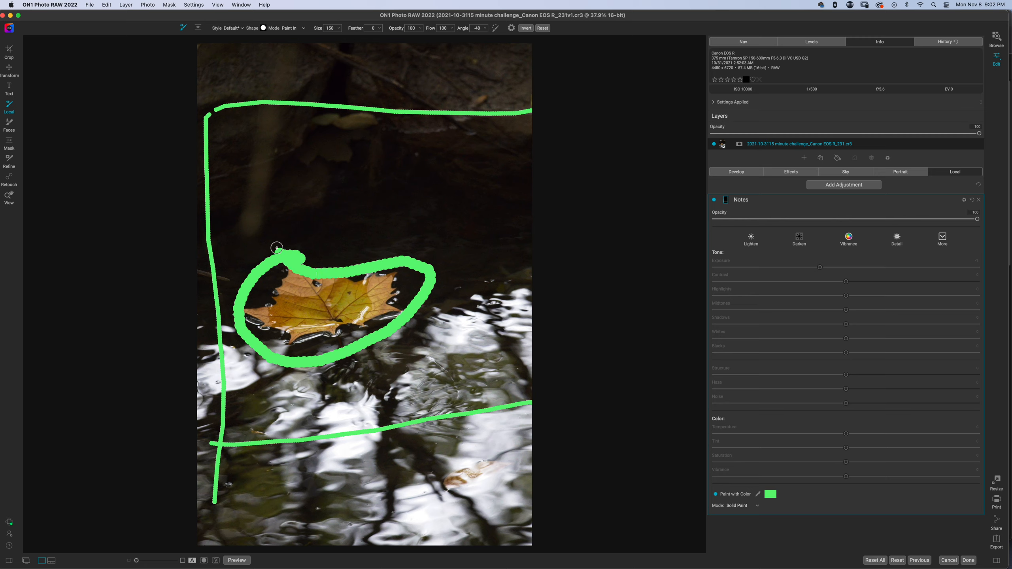
Step: Turn off manual spacing for the brush, trying short strokes above the leaf and undoing them
{"action": "left_click", "coordinate": [511, 28]}
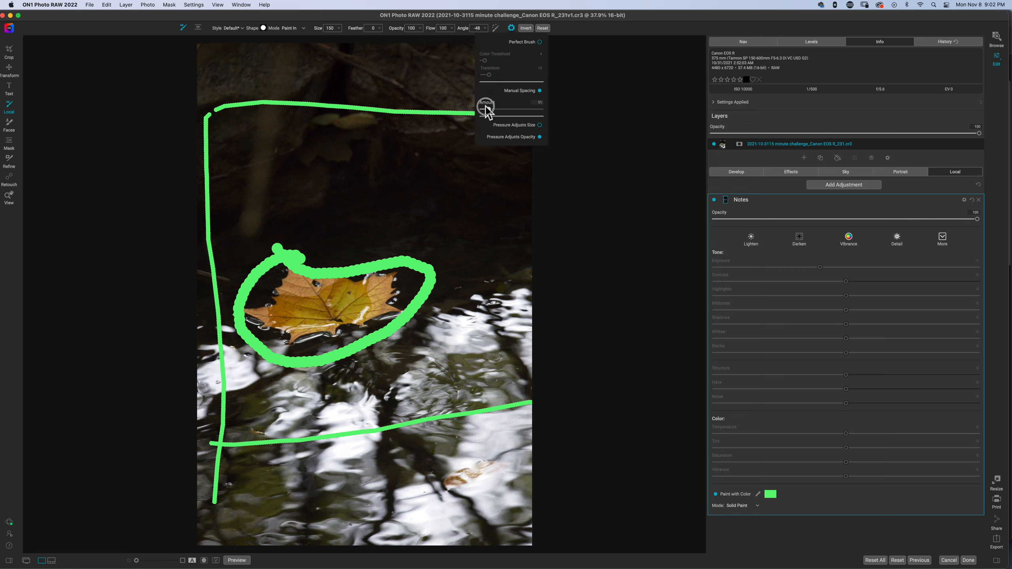
{"action": "left_click_drag", "start_coordinate": [438, 163], "coordinate": [441, 182]}
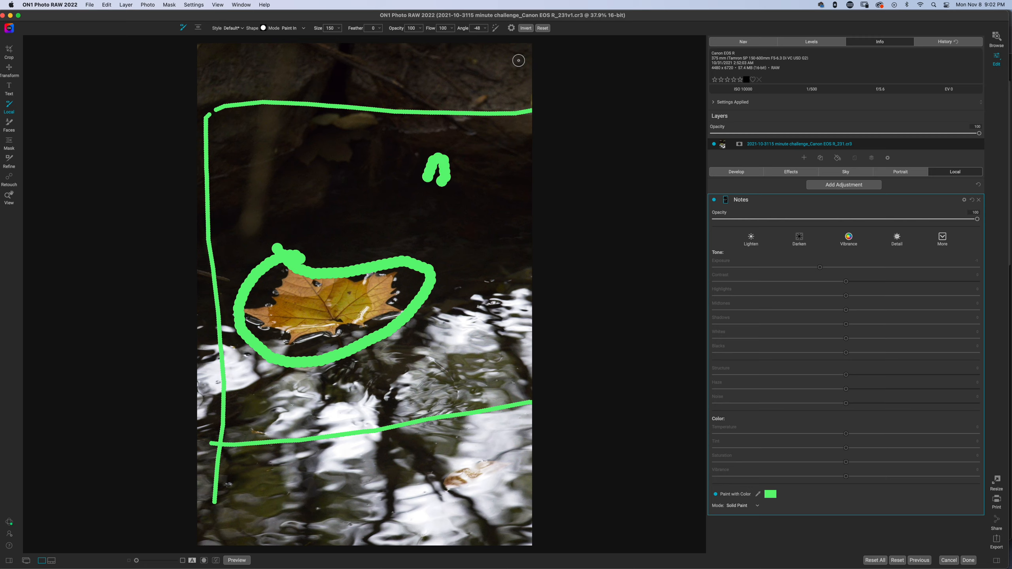
{"action": "key", "text": "super+z"}
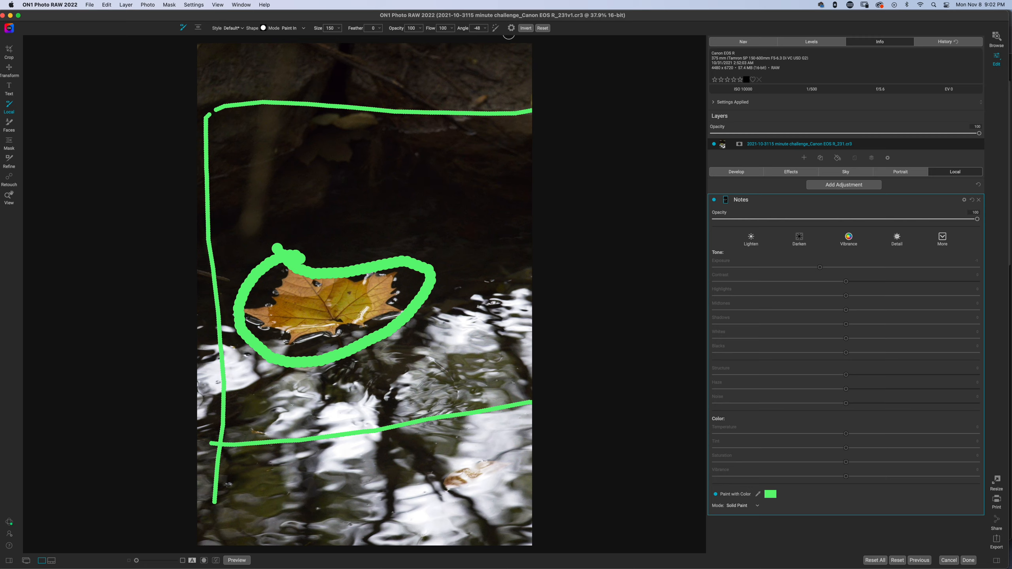
{"action": "left_click", "coordinate": [510, 28]}
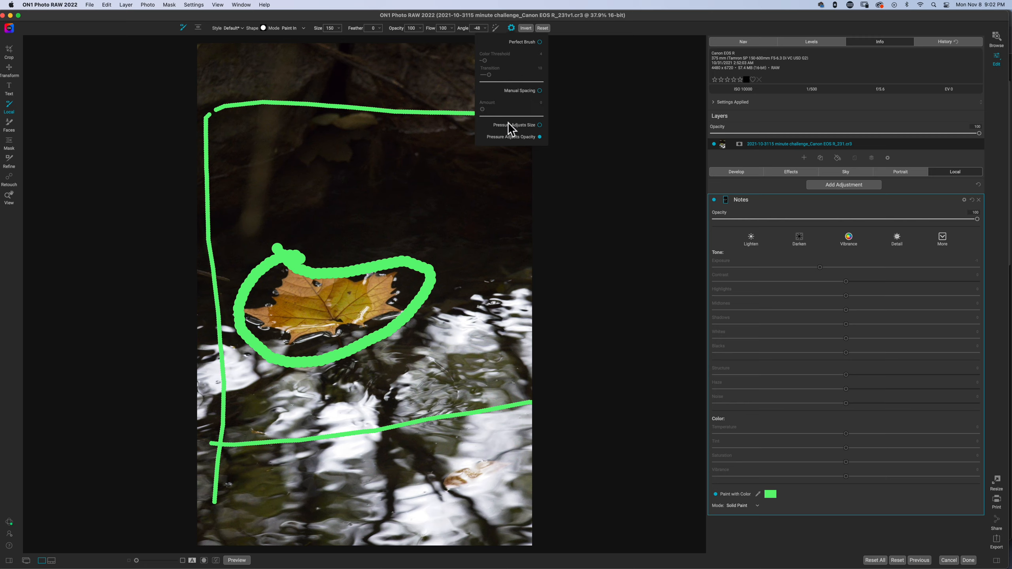
{"action": "mouse_move", "coordinate": [429, 179]}
{"action": "left_mouse_down"}
{"action": "mouse_move", "coordinate": [458, 170]}
{"action": "mouse_move", "coordinate": [435, 201]}
{"action": "left_mouse_up"}
{"action": "key", "text": "super+z"}
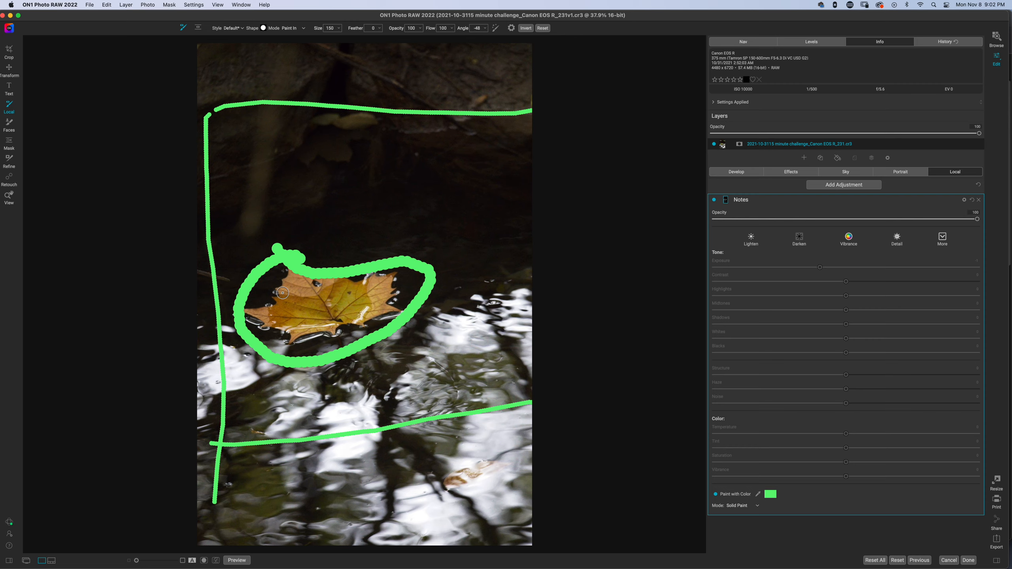
Step: Erase the green circle around the leaf with the brush enlarged to size 700
{"action": "scroll", "coordinate": [282, 293], "scroll_direction": "up", "scroll_amount": 4}
{"action": "scroll", "coordinate": [283, 293], "scroll_direction": "down", "scroll_amount": 2}
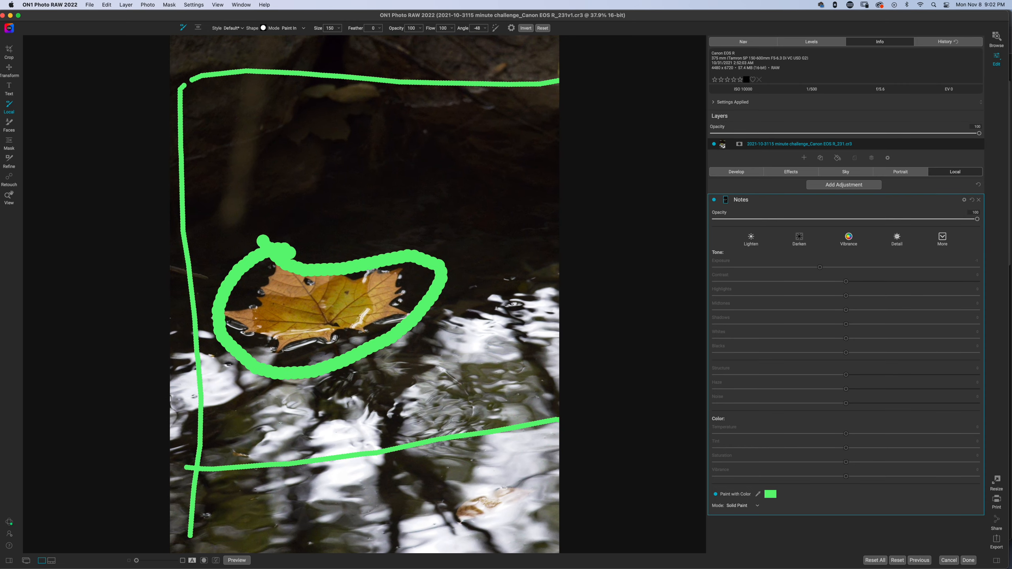
{"action": "key", "text": "bracketright"}
{"action": "key", "text": "bracketright"}
{"action": "scroll", "coordinate": [365, 294], "scroll_direction": "up", "scroll_amount": 2}
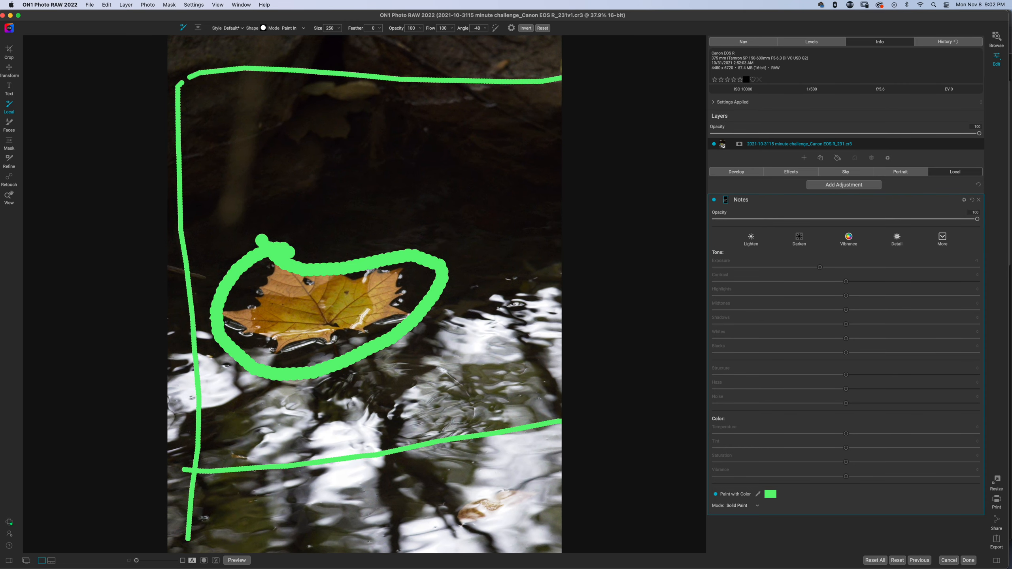
{"action": "key", "text": "bracketright"}
{"action": "key", "text": "bracketright"}
{"action": "key", "text": "bracketright"}
{"action": "key", "text": "bracketright"}
{"action": "key", "text": "bracketright"}
{"action": "key", "text": "bracketright"}
{"action": "key", "text": "bracketright"}
{"action": "key", "text": "bracketright"}
{"action": "key", "text": "bracketright"}
{"action": "mouse_move", "coordinate": [422, 287]}
{"action": "left_mouse_down"}
{"action": "mouse_move", "coordinate": [427, 300]}
{"action": "mouse_move", "coordinate": [438, 293]}
{"action": "mouse_move", "coordinate": [395, 331]}
{"action": "mouse_move", "coordinate": [333, 330]}
{"action": "mouse_move", "coordinate": [314, 359]}
{"action": "mouse_move", "coordinate": [343, 373]}
{"action": "mouse_move", "coordinate": [291, 381]}
{"action": "mouse_move", "coordinate": [255, 378]}
{"action": "mouse_move", "coordinate": [226, 290]}
{"action": "mouse_move", "coordinate": [225, 313]}
{"action": "mouse_move", "coordinate": [244, 339]}
{"action": "mouse_move", "coordinate": [226, 271]}
{"action": "mouse_move", "coordinate": [262, 235]}
{"action": "mouse_move", "coordinate": [437, 272]}
{"action": "left_mouse_up"}
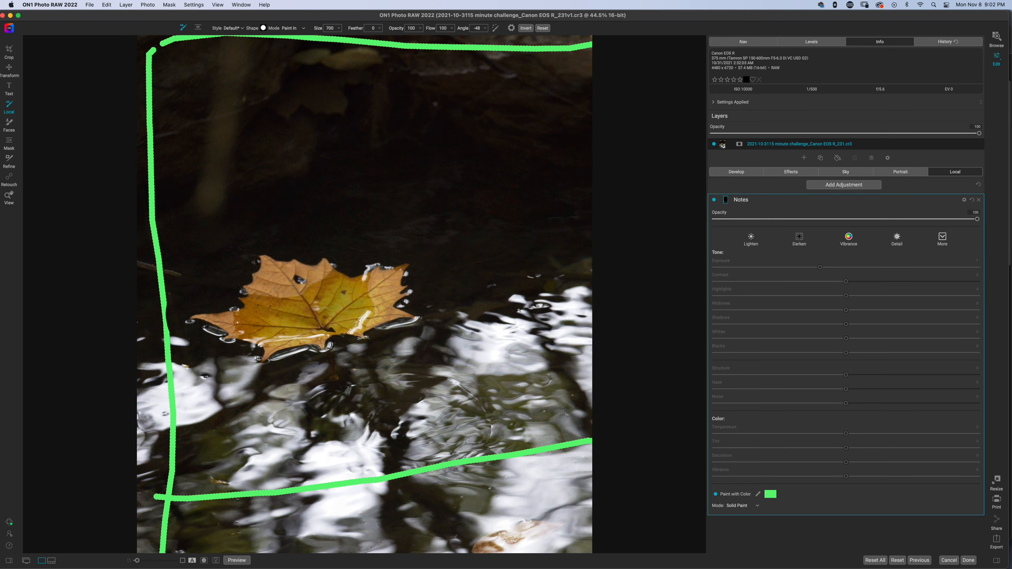
Step: Paint a new green circle around the leaf with the brush reduced to size 100
{"action": "scroll", "coordinate": [501, 299], "scroll_direction": "down", "scroll_amount": 3}
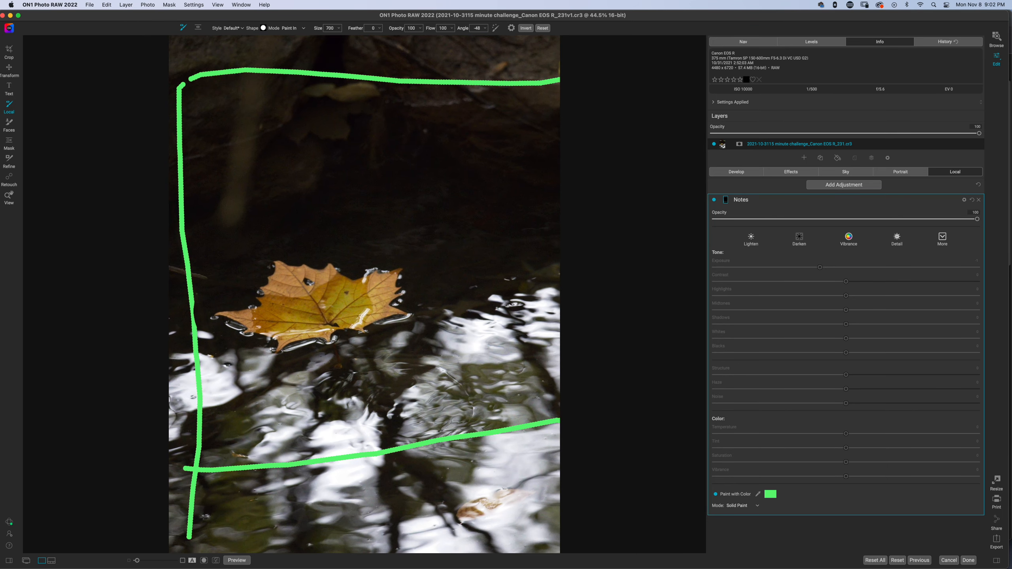
{"action": "key", "text": "super+0"}
{"action": "key", "text": "super+minus"}
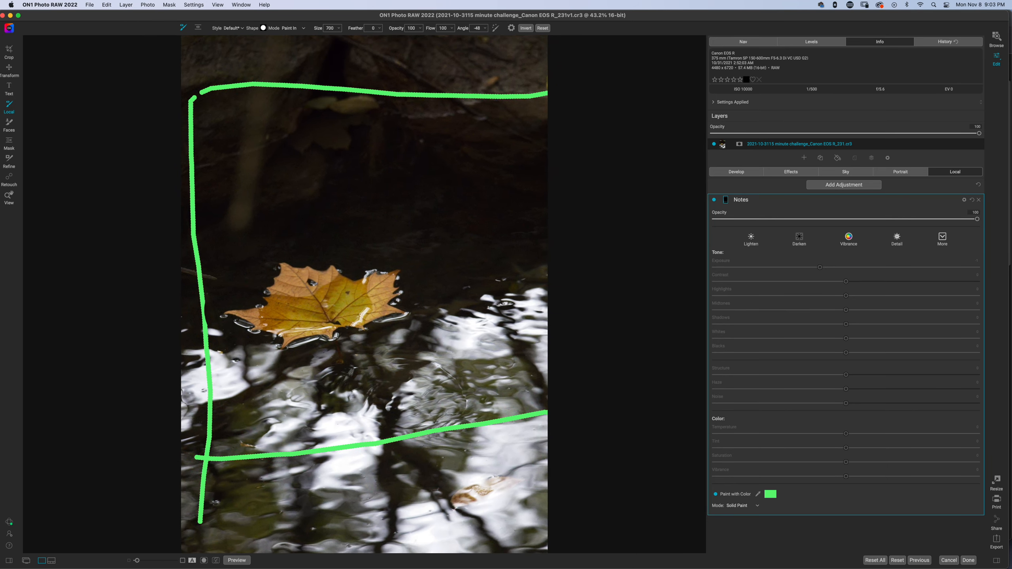
{"action": "key", "text": "bracketleft"}
{"action": "key", "text": "bracketleft"}
{"action": "key", "text": "bracketleft"}
{"action": "key", "text": "bracketleft"}
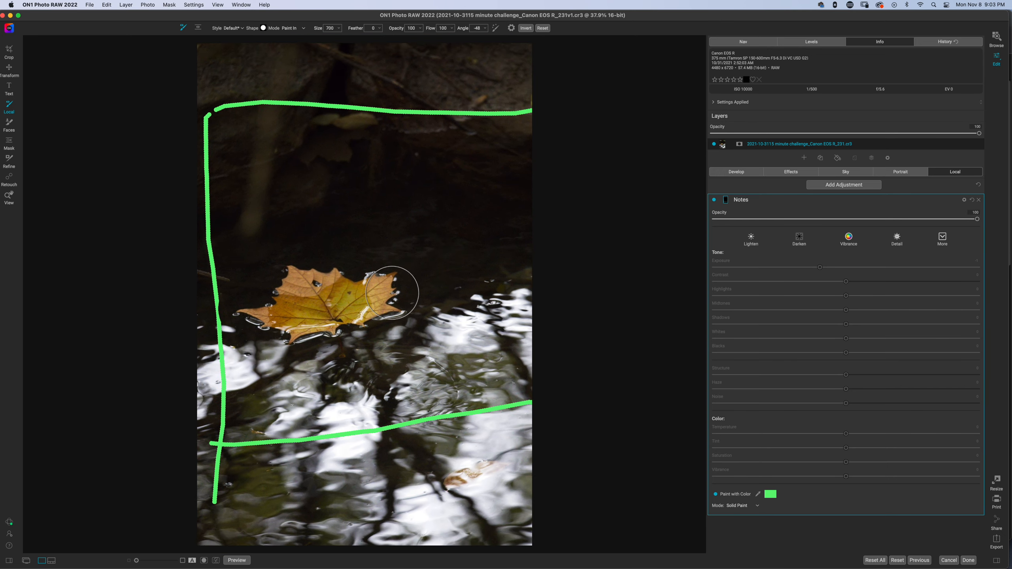
{"action": "key", "text": "bracketleft"}
{"action": "key", "text": "bracketleft"}
{"action": "mouse_move", "coordinate": [407, 264]}
{"action": "left_mouse_down"}
{"action": "mouse_move", "coordinate": [423, 335]}
{"action": "mouse_move", "coordinate": [335, 374]}
{"action": "mouse_move", "coordinate": [297, 369]}
{"action": "left_mouse_up"}
{"action": "mouse_move", "coordinate": [217, 315]}
{"action": "left_mouse_down"}
{"action": "mouse_move", "coordinate": [215, 294]}
{"action": "mouse_move", "coordinate": [277, 259]}
{"action": "mouse_move", "coordinate": [351, 244]}
{"action": "mouse_move", "coordinate": [418, 271]}
{"action": "left_mouse_up"}
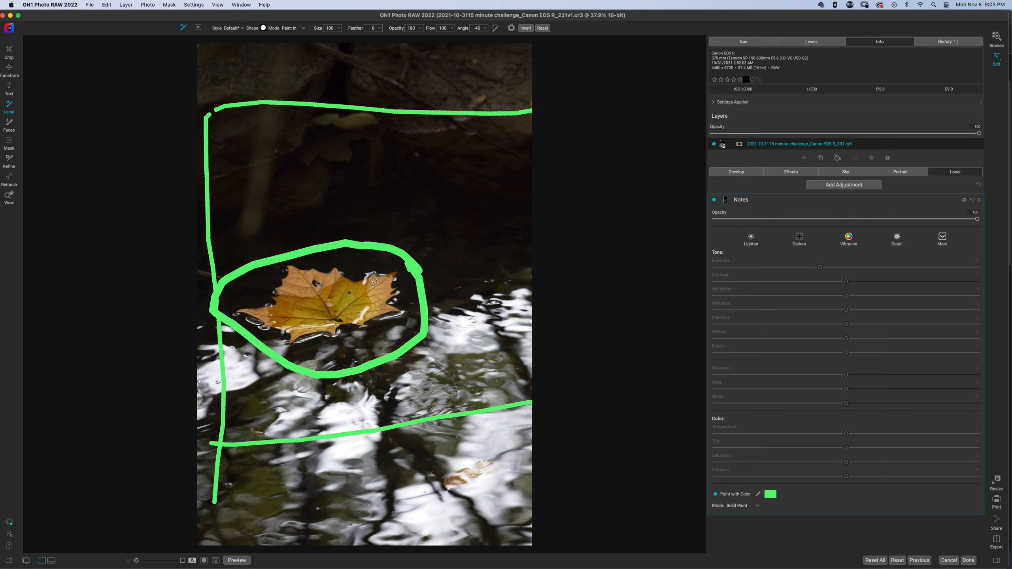
Step: Write the letters SH in green over the leaf inside the circle, undoing and redoing the first S
{"action": "mouse_move", "coordinate": [263, 282]}
{"action": "left_mouse_down"}
{"action": "mouse_move", "coordinate": [281, 309]}
{"action": "mouse_move", "coordinate": [258, 326]}
{"action": "left_mouse_up"}
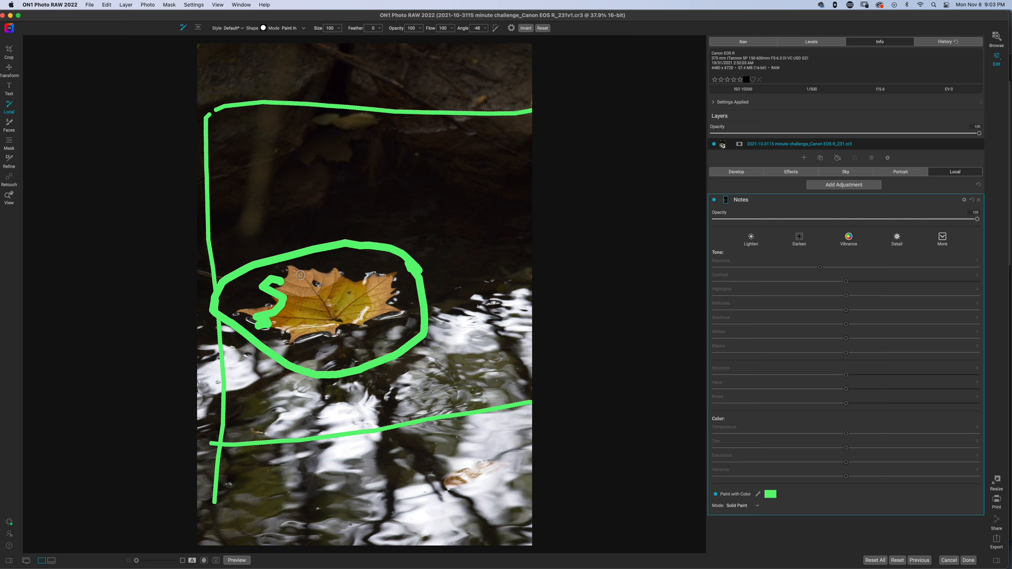
{"action": "key", "text": "super+z"}
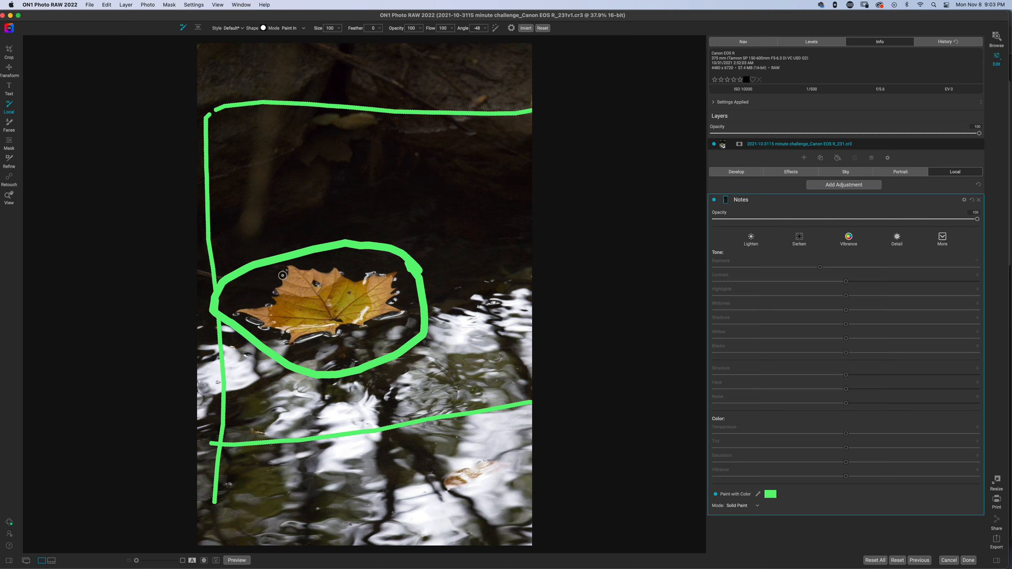
{"action": "mouse_move", "coordinate": [282, 275]}
{"action": "left_mouse_down"}
{"action": "mouse_move", "coordinate": [266, 284]}
{"action": "mouse_move", "coordinate": [291, 312]}
{"action": "mouse_move", "coordinate": [266, 330]}
{"action": "mouse_move", "coordinate": [255, 321]}
{"action": "left_mouse_up"}
{"action": "left_click_drag", "start_coordinate": [304, 273], "coordinate": [313, 313]}
{"action": "mouse_move", "coordinate": [331, 262]}
{"action": "left_mouse_down"}
{"action": "mouse_move", "coordinate": [344, 306]}
{"action": "mouse_move", "coordinate": [318, 288]}
{"action": "mouse_move", "coordinate": [334, 282]}
{"action": "left_mouse_up"}
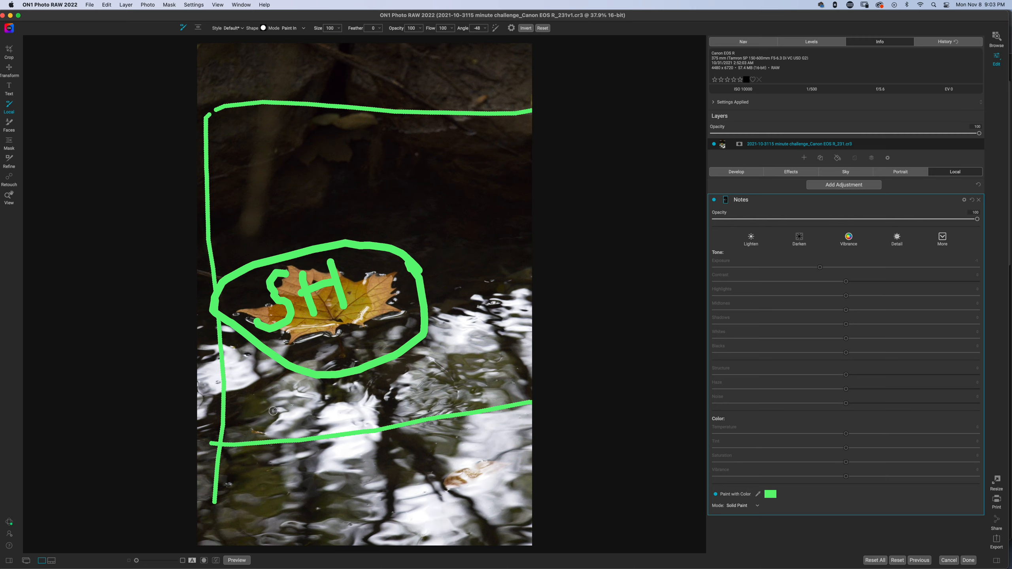
Step: Paint four green diagonal strokes across the bright water below the leaf
{"action": "left_click_drag", "start_coordinate": [241, 493], "coordinate": [292, 421]}
{"action": "left_click_drag", "start_coordinate": [284, 519], "coordinate": [374, 401]}
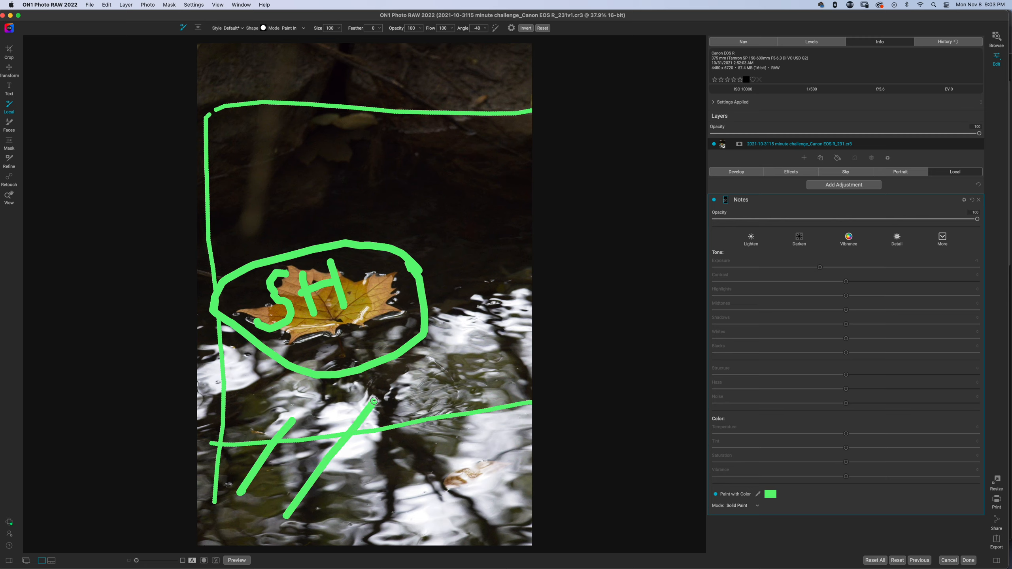
{"action": "left_click_drag", "start_coordinate": [375, 496], "coordinate": [450, 378]}
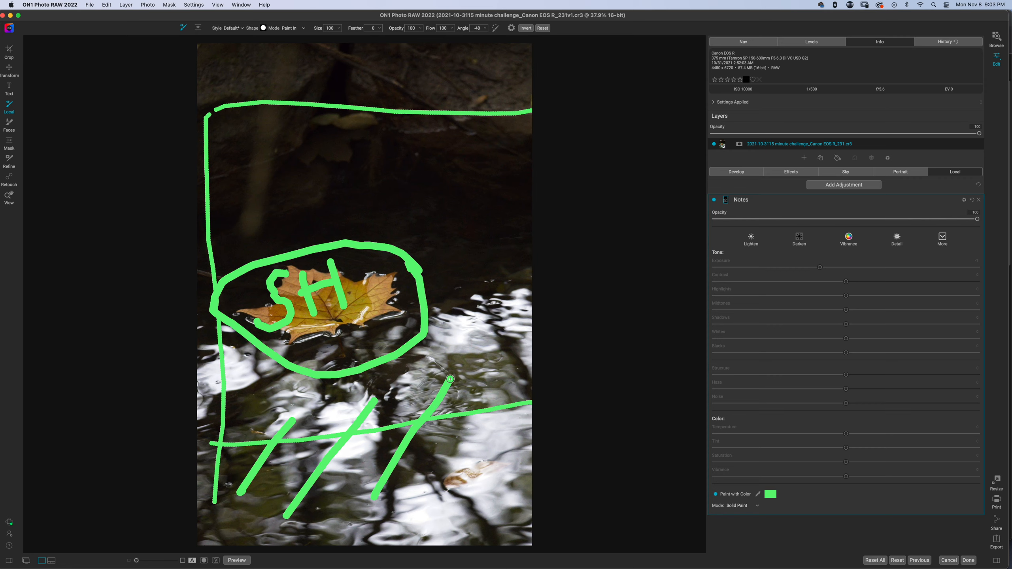
{"action": "left_click_drag", "start_coordinate": [467, 481], "coordinate": [546, 338]}
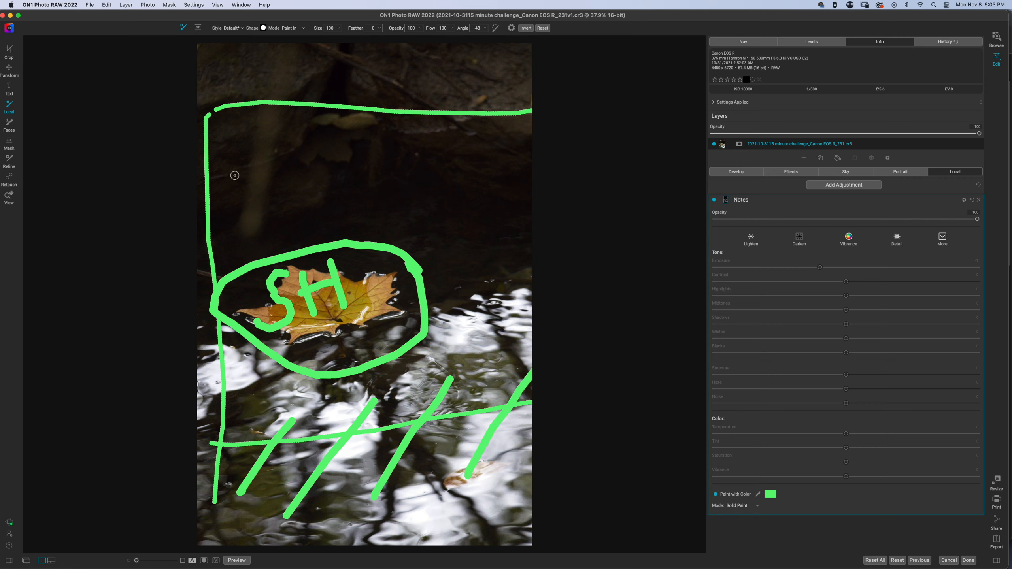
Step: Paint four green diagonal strokes across the dark area above the leaf, beneath the upper crop line
{"action": "left_click_drag", "start_coordinate": [286, 108], "coordinate": [235, 170]}
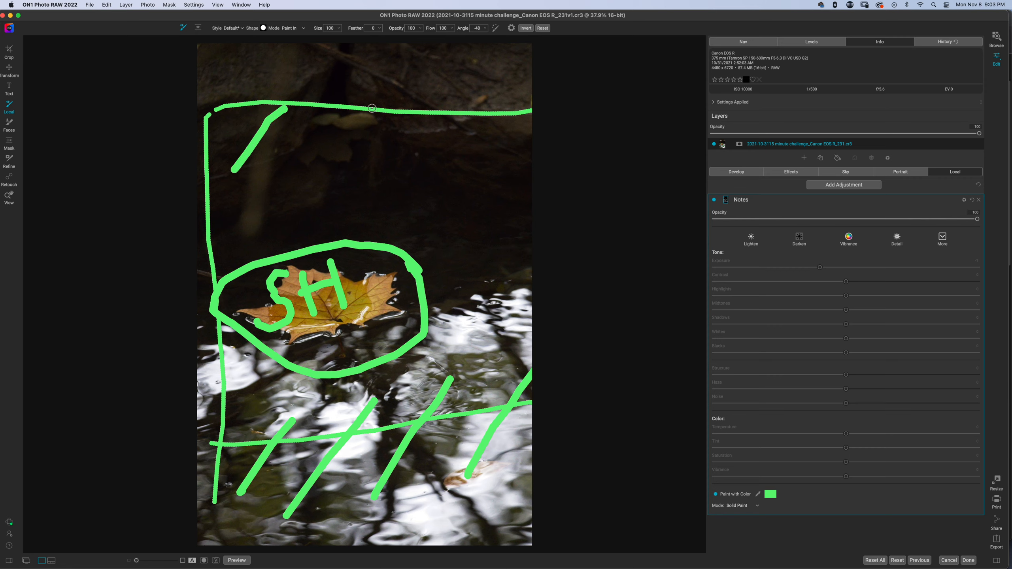
{"action": "left_click_drag", "start_coordinate": [382, 125], "coordinate": [300, 169]}
{"action": "left_click_drag", "start_coordinate": [451, 129], "coordinate": [363, 178]}
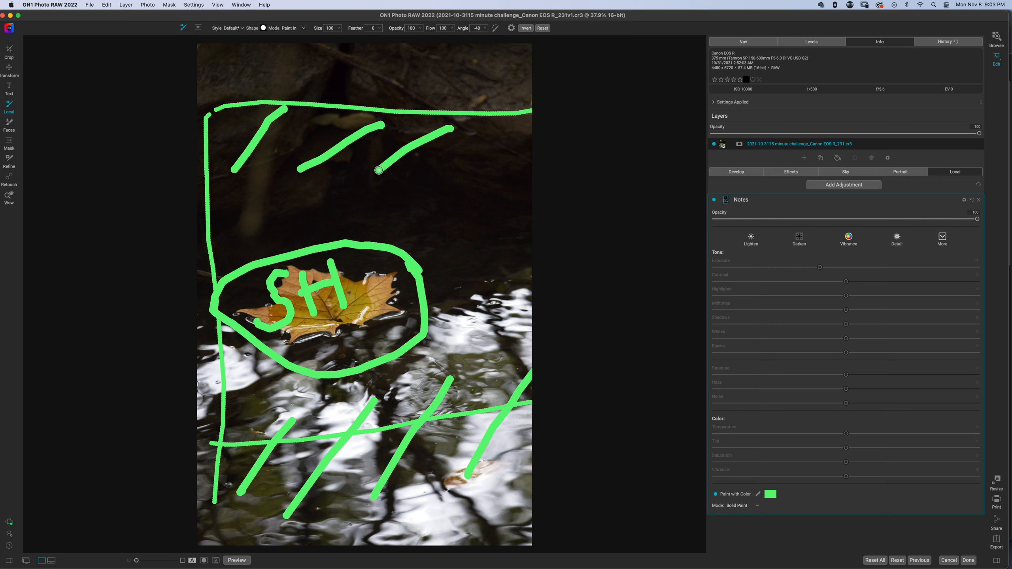
{"action": "left_click_drag", "start_coordinate": [493, 131], "coordinate": [420, 194]}
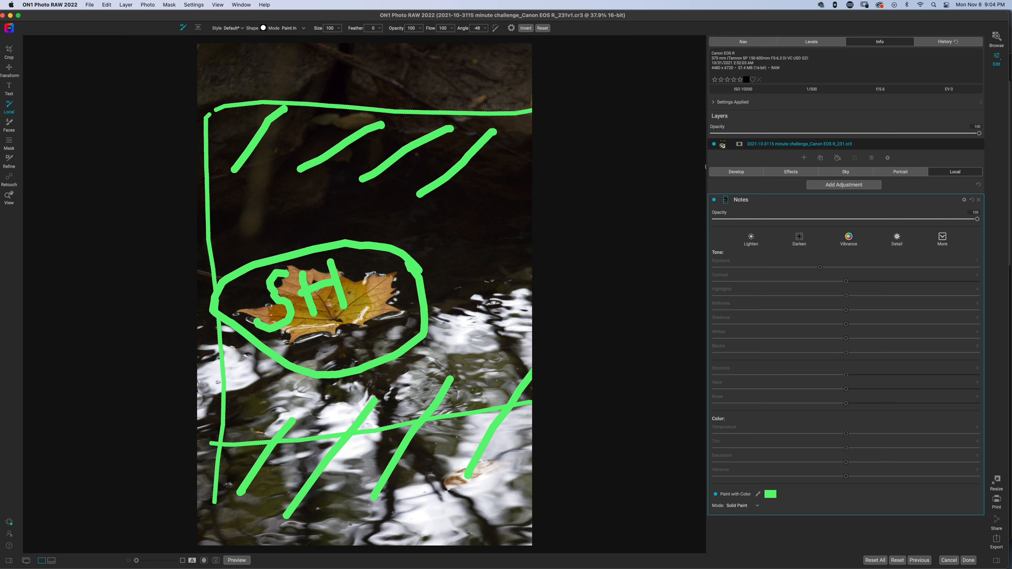
Step: Hide the Notes adjustment, and start the Crop tool with the Develop settings open
{"action": "left_click", "coordinate": [714, 200]}
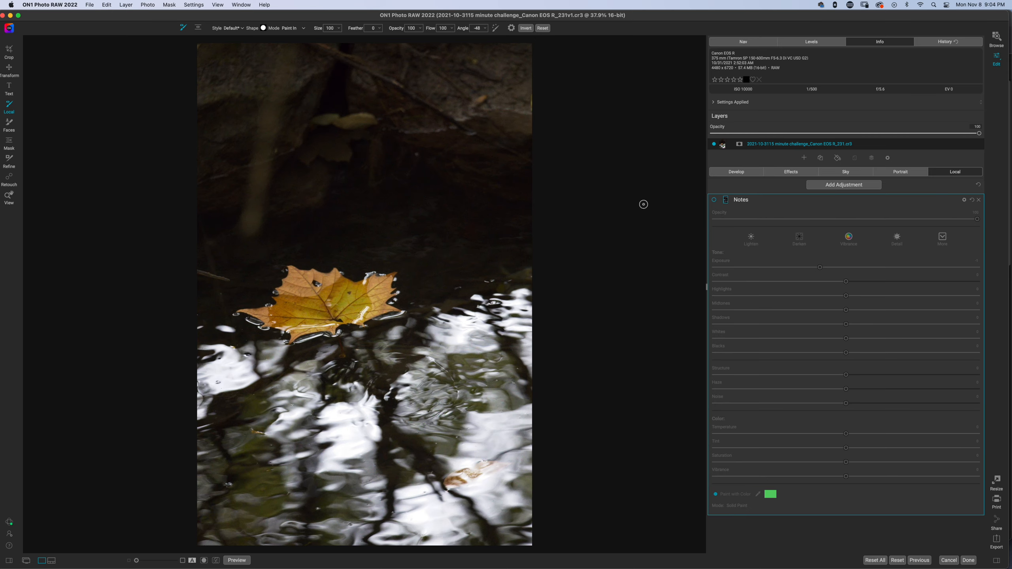
{"action": "left_click", "coordinate": [729, 173]}
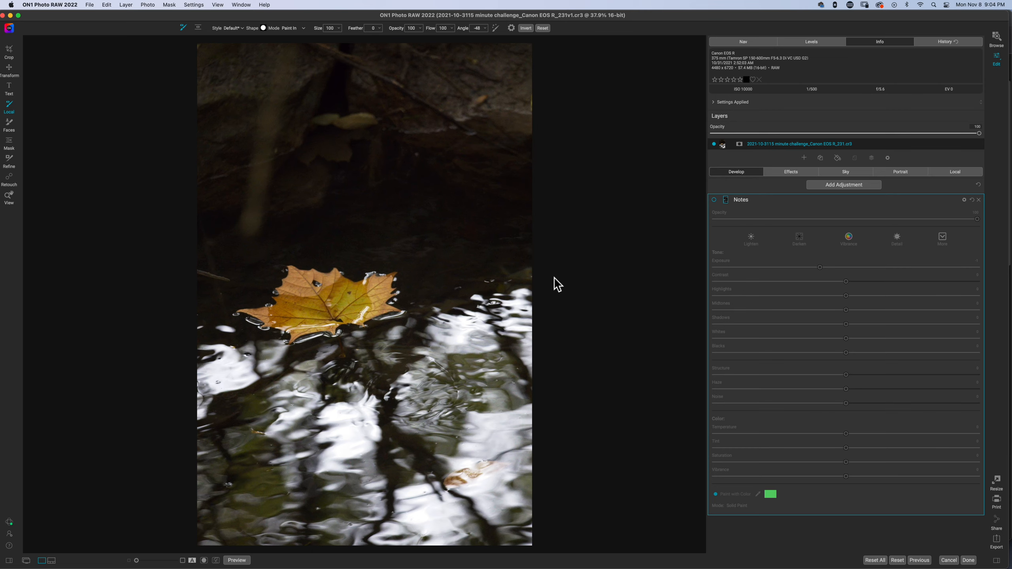
{"action": "key", "text": "c"}
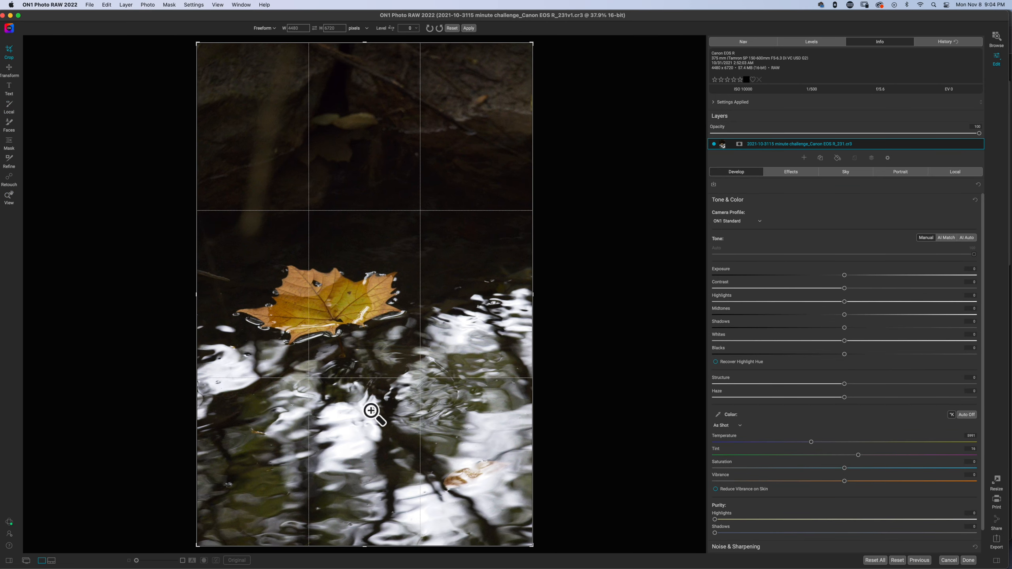
Step: Try an Original Ratio crop around the leaf in portrait and in landscape orientation
{"action": "left_click", "coordinate": [266, 28]}
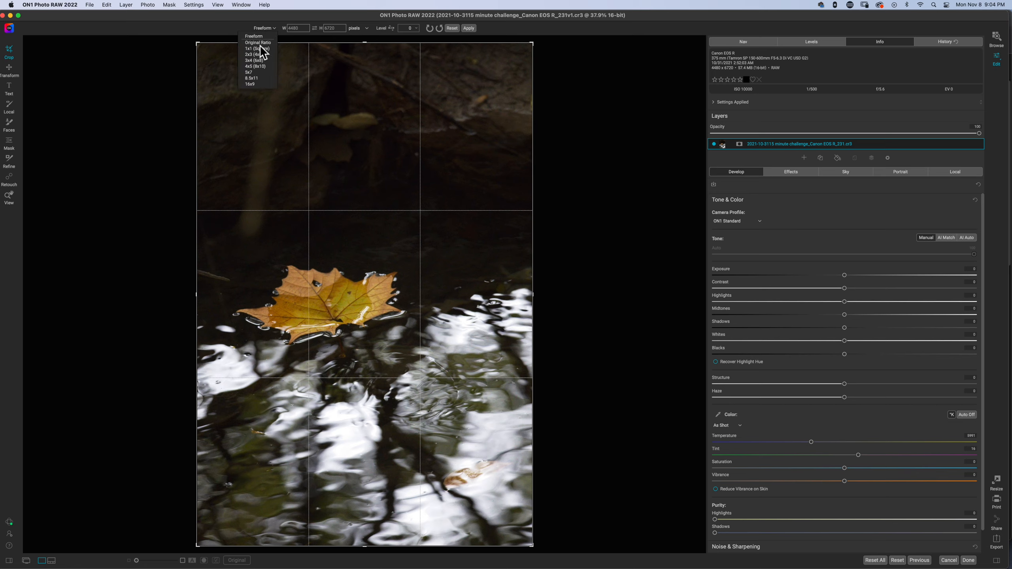
{"action": "left_click", "coordinate": [257, 43]}
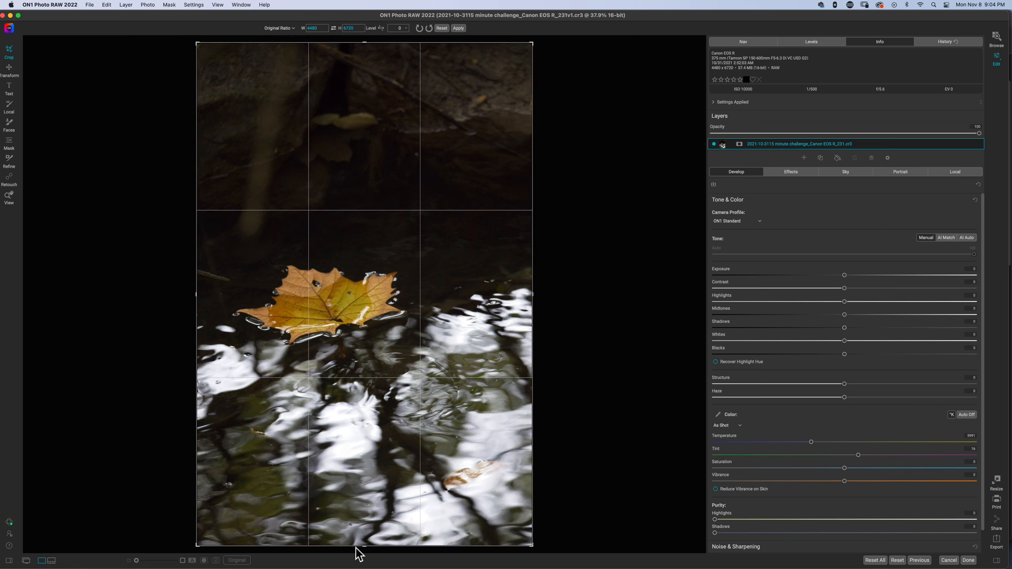
{"action": "left_click_drag", "start_coordinate": [361, 549], "coordinate": [367, 501]}
{"action": "mouse_move", "coordinate": [382, 354]}
{"action": "left_mouse_down"}
{"action": "mouse_move", "coordinate": [404, 361]}
{"action": "mouse_move", "coordinate": [376, 371]}
{"action": "left_mouse_up"}
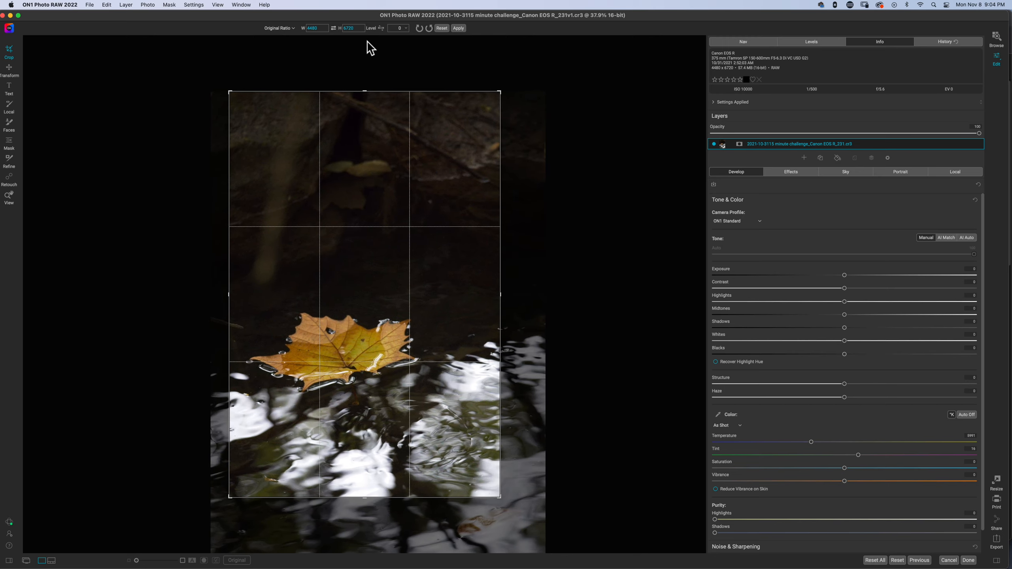
{"action": "left_click", "coordinate": [333, 28]}
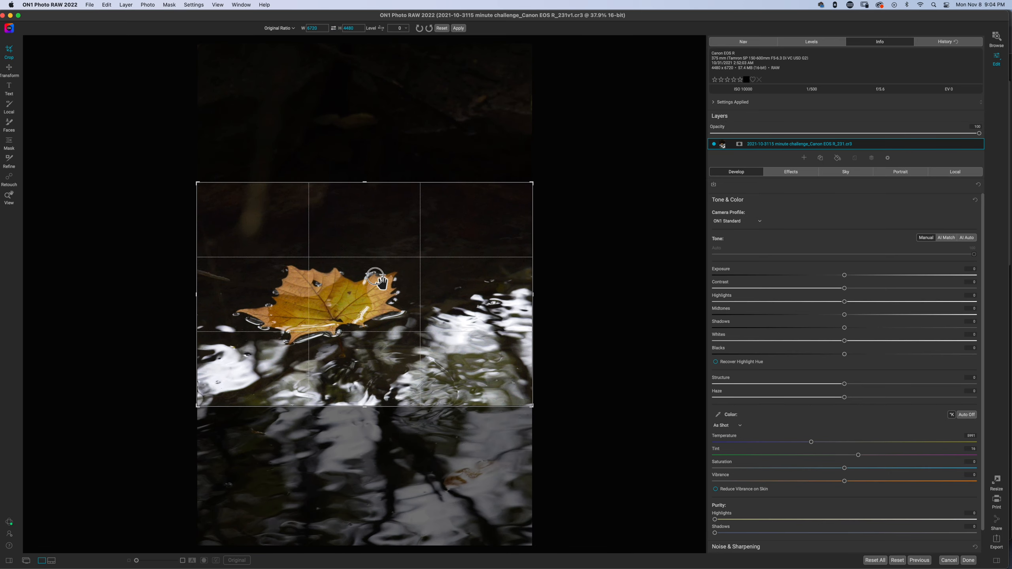
{"action": "left_click_drag", "start_coordinate": [374, 288], "coordinate": [377, 310]}
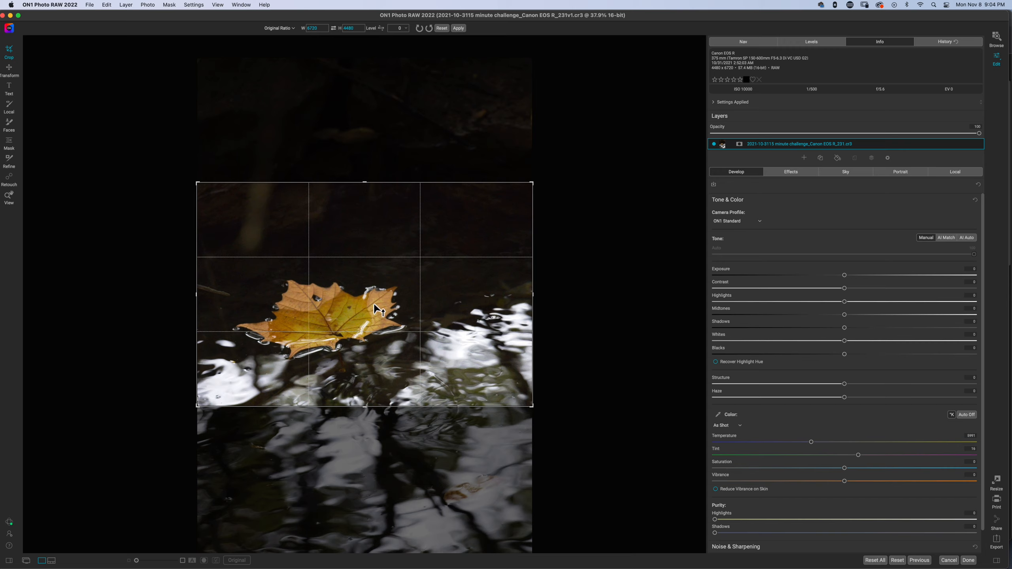
{"action": "left_click", "coordinate": [333, 28]}
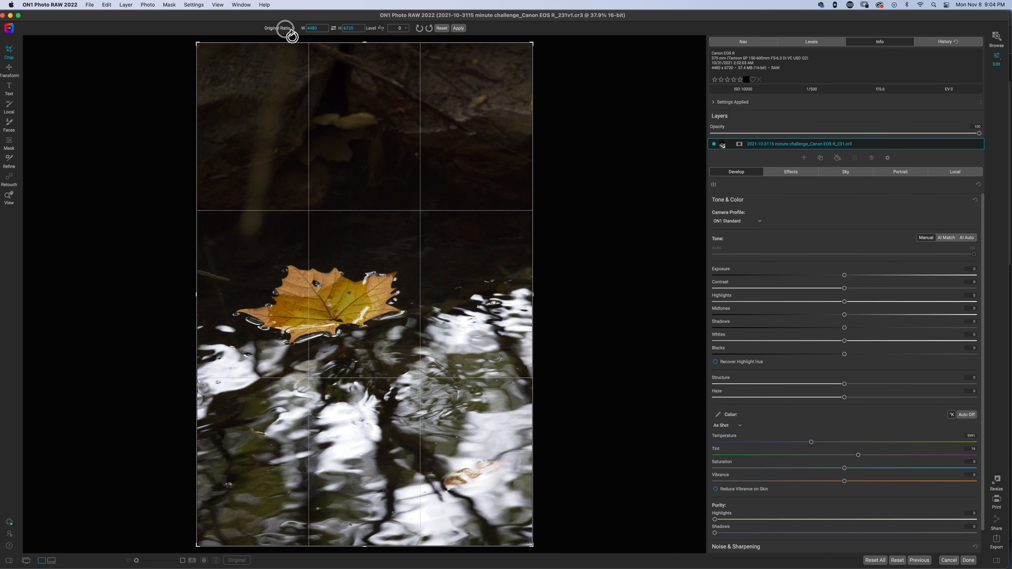
Step: Crop the photo to a portrait 3x4 ratio, with the leaf just below the middle and less of the surroundings
{"action": "left_click", "coordinate": [286, 29]}
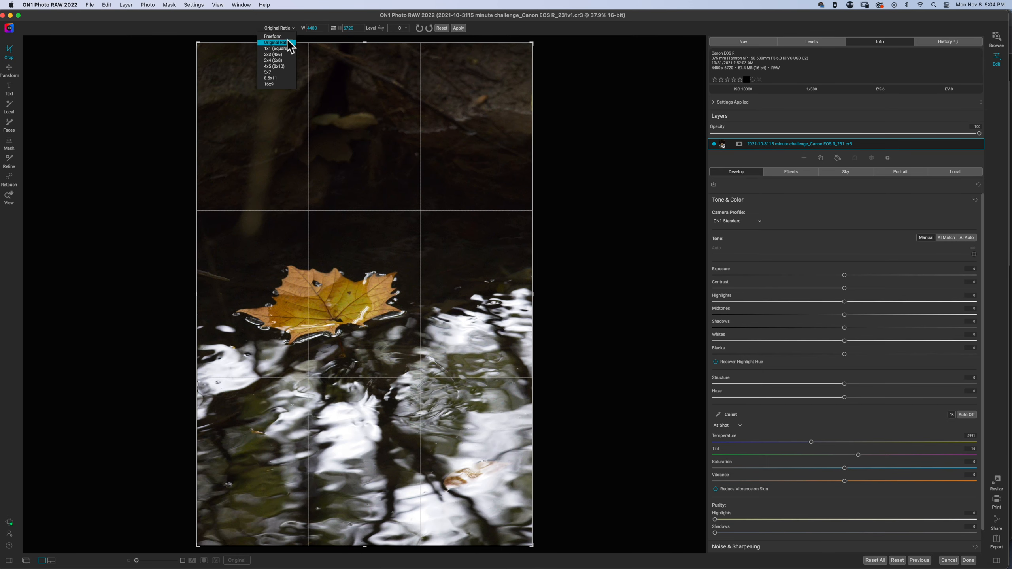
{"action": "left_click", "coordinate": [279, 60]}
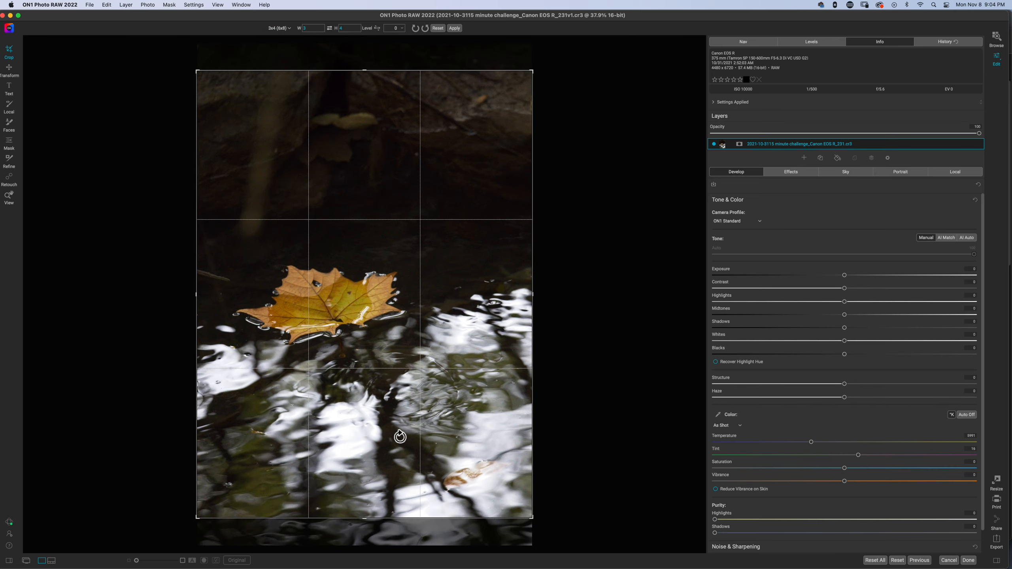
{"action": "left_click_drag", "start_coordinate": [362, 520], "coordinate": [373, 479]}
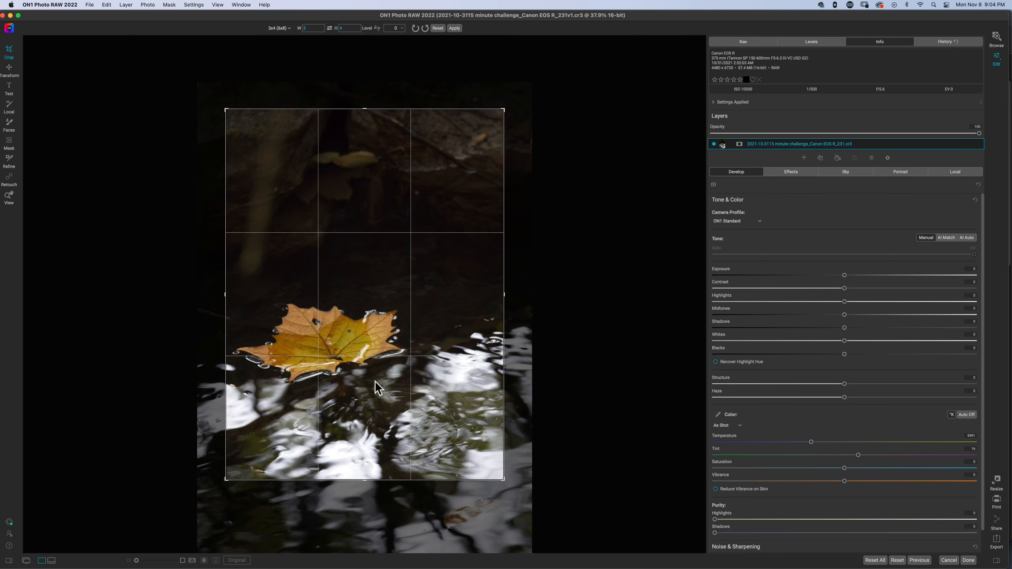
{"action": "mouse_move", "coordinate": [380, 393]}
{"action": "left_mouse_down"}
{"action": "mouse_move", "coordinate": [386, 403]}
{"action": "mouse_move", "coordinate": [381, 383]}
{"action": "left_mouse_up"}
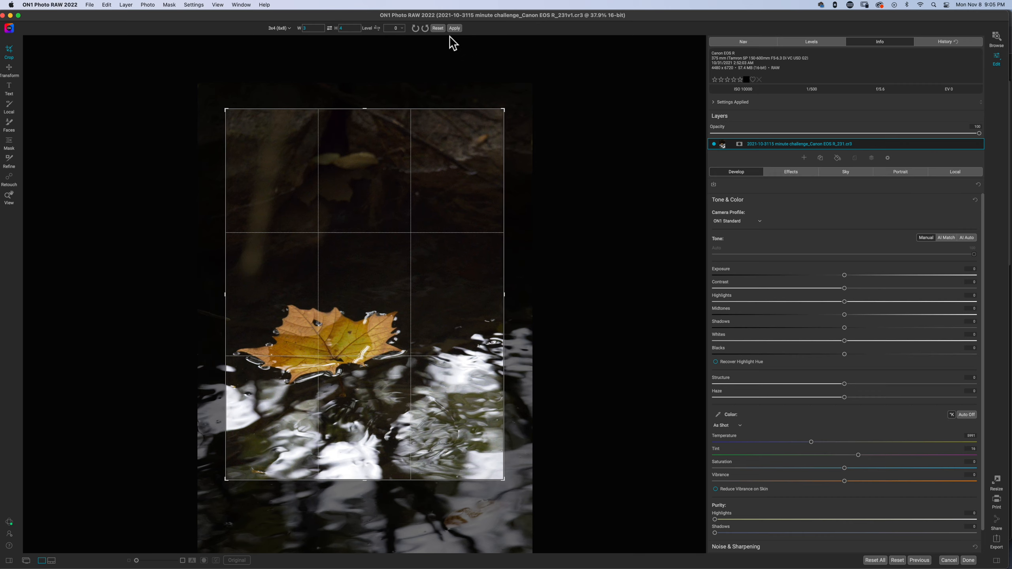
{"action": "left_click", "coordinate": [456, 26]}
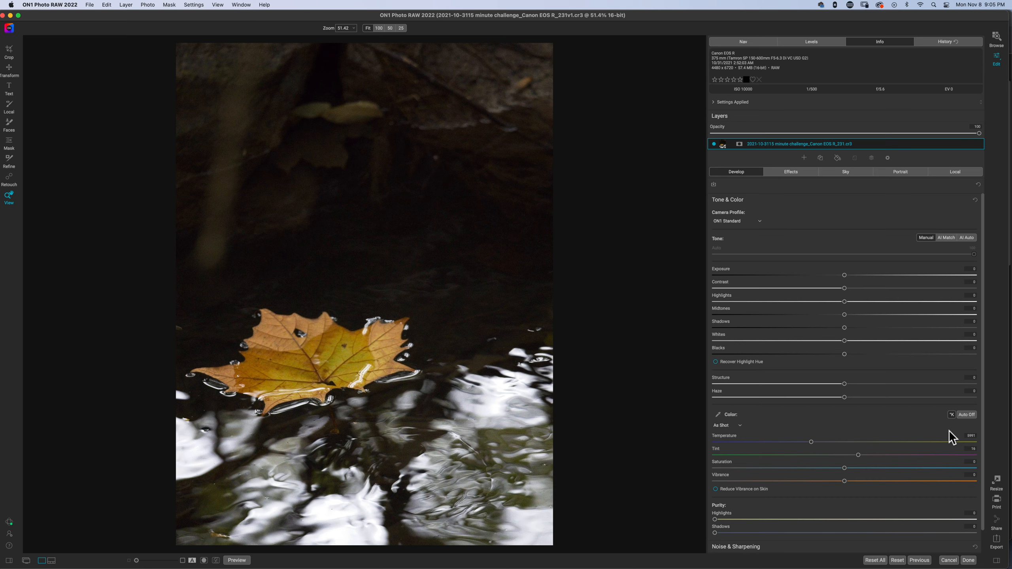
Step: Use NoNoise AI under Noise & Sharpening, with Luminance at about 45 and Enhance Detail at about 25
{"action": "left_click", "coordinate": [767, 548]}
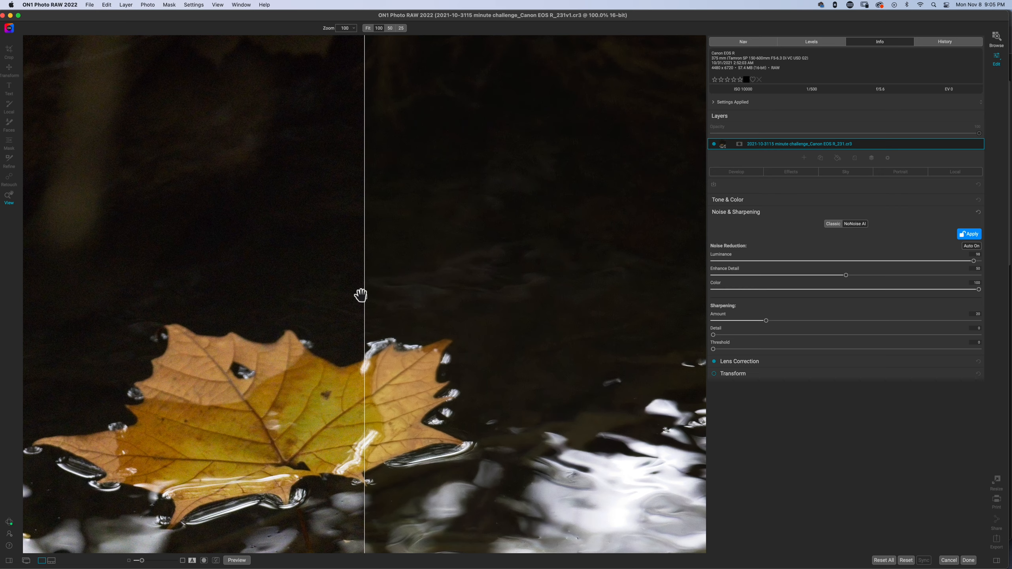
{"action": "left_click_drag", "start_coordinate": [365, 298], "coordinate": [263, 319]}
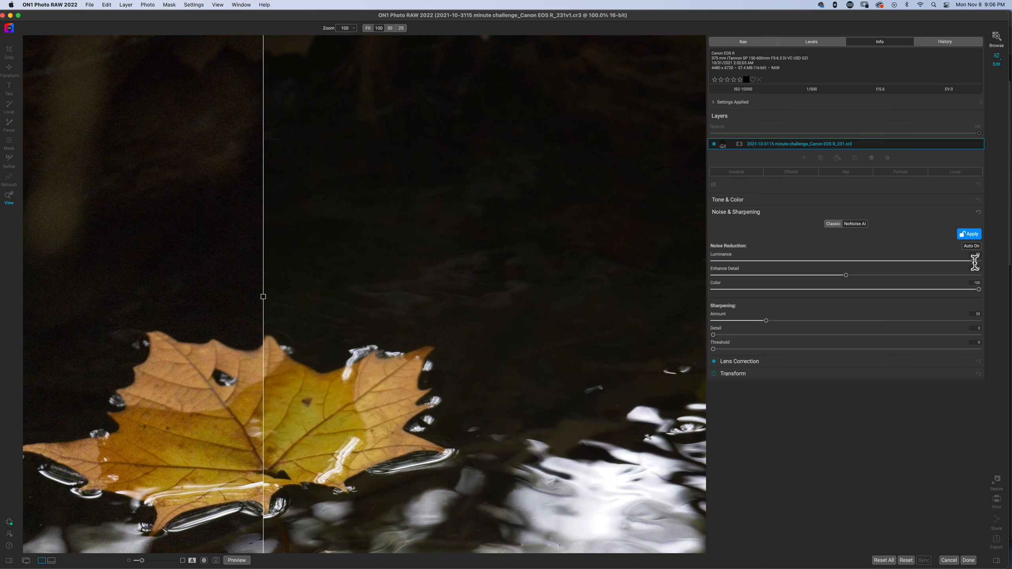
{"action": "left_click_drag", "start_coordinate": [973, 262], "coordinate": [830, 259]}
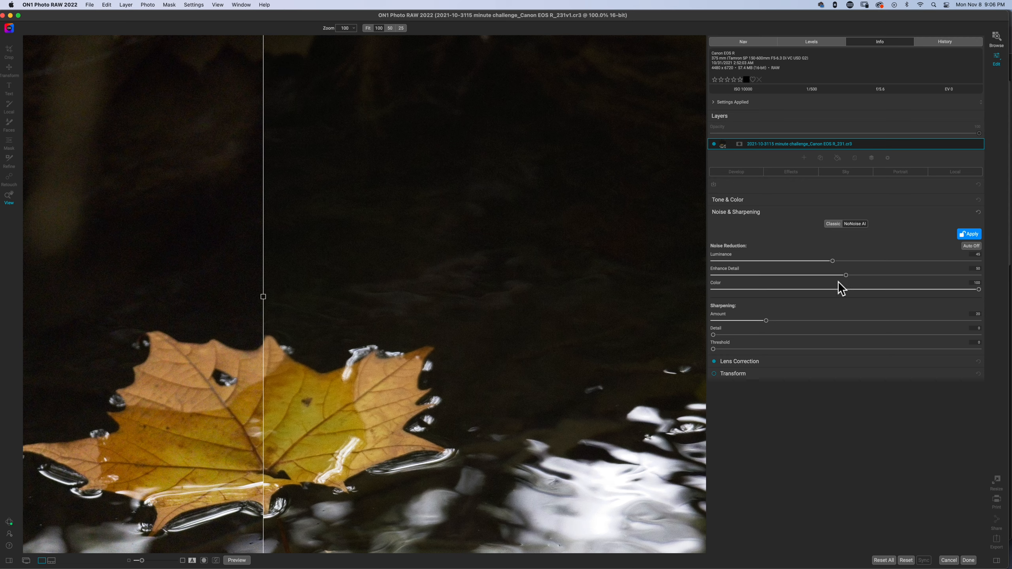
{"action": "left_click_drag", "start_coordinate": [845, 275], "coordinate": [780, 275]}
{"action": "key", "text": "Left"}
Step: Examine the noise reduction on the leaf, water and dark background at 100% and in the full view, using the before/after divider
{"action": "left_click_drag", "start_coordinate": [472, 425], "coordinate": [469, 423]}
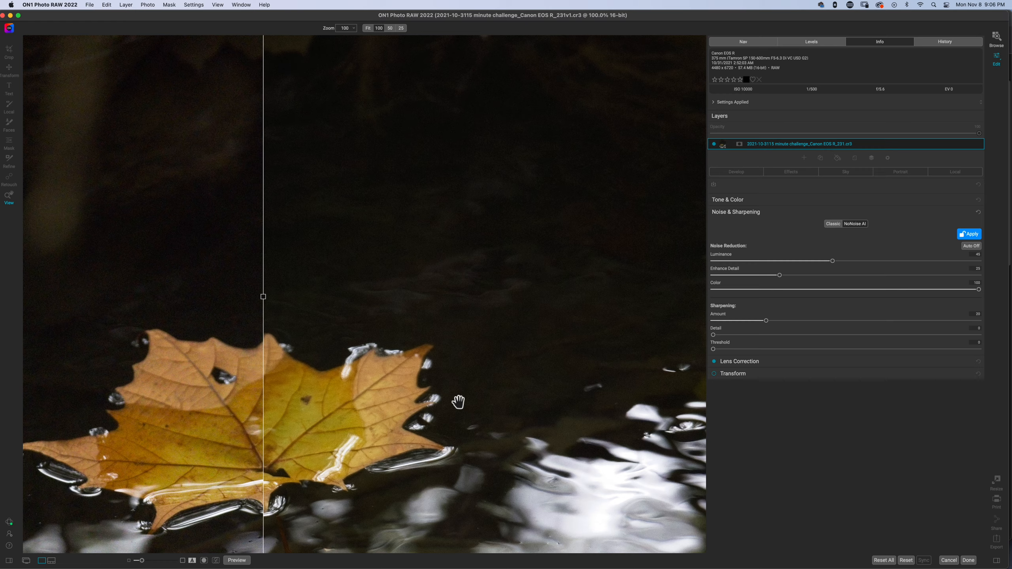
{"action": "scroll", "coordinate": [458, 405], "scroll_direction": "down", "scroll_amount": 3}
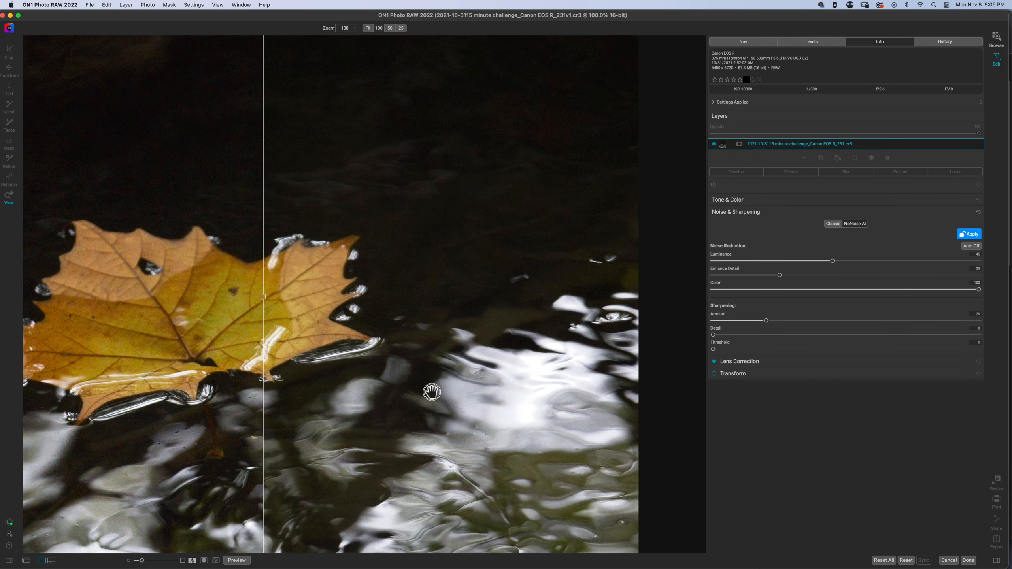
{"action": "left_click", "coordinate": [432, 387]}
{"action": "scroll", "coordinate": [432, 384], "scroll_direction": "up", "scroll_amount": 3}
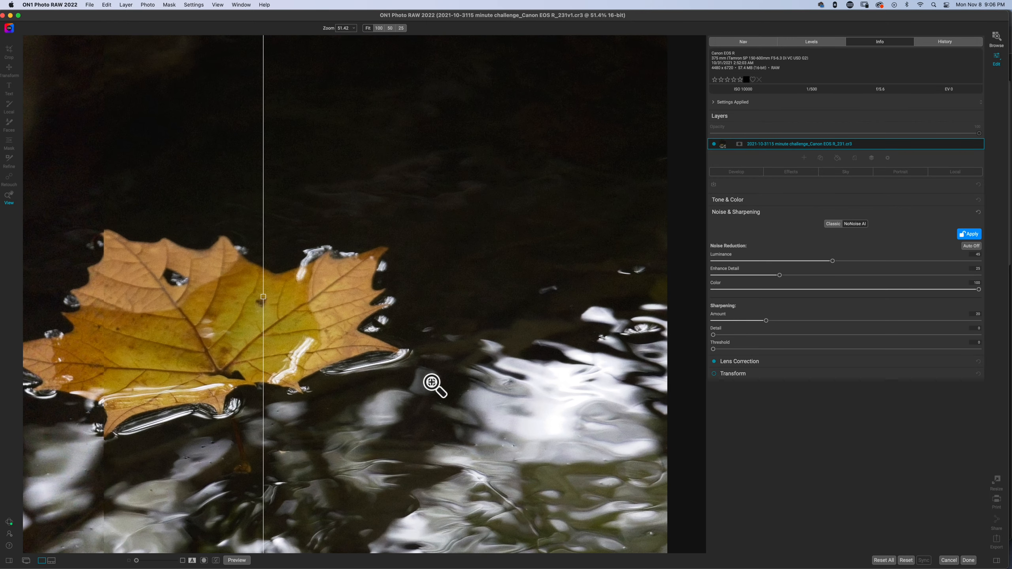
{"action": "left_click", "coordinate": [432, 383]}
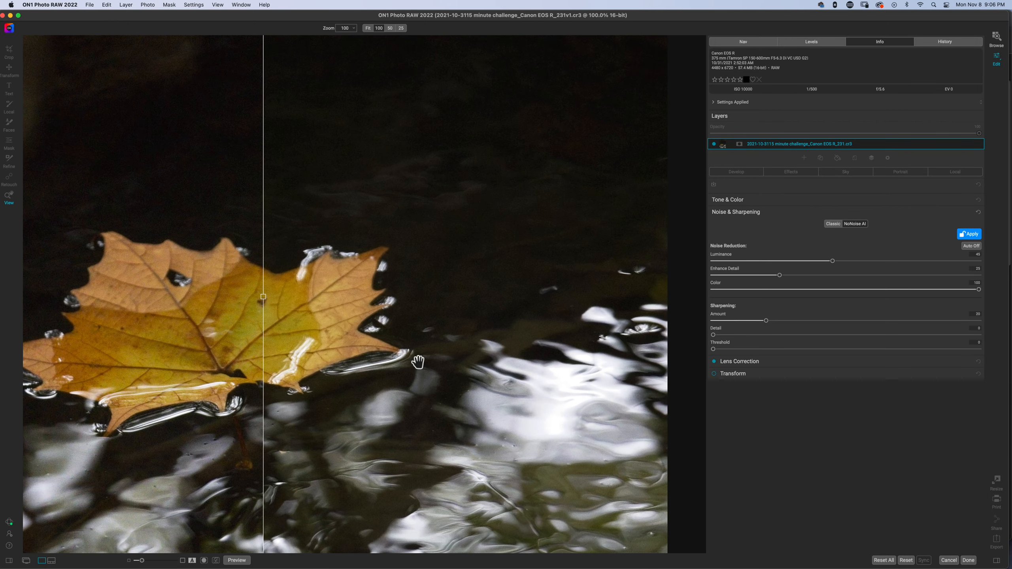
{"action": "left_click", "coordinate": [378, 235]}
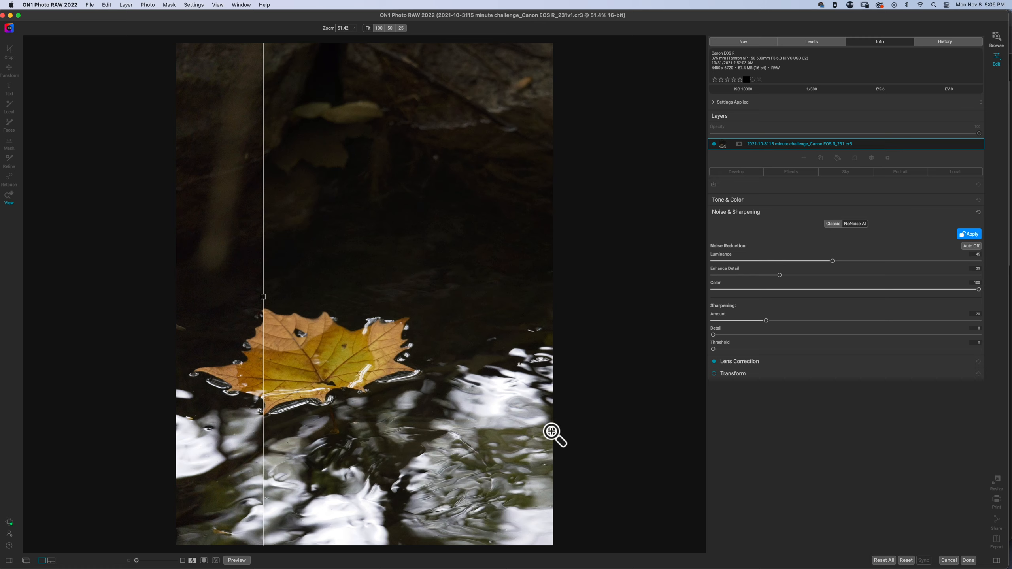
{"action": "left_click", "coordinate": [267, 297]}
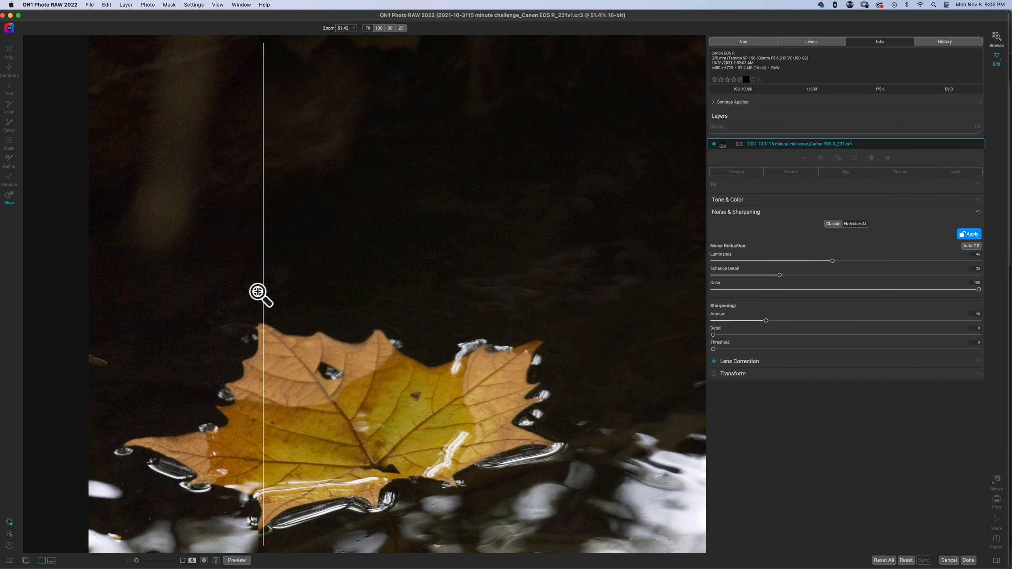
{"action": "left_click_drag", "start_coordinate": [271, 299], "coordinate": [358, 276]}
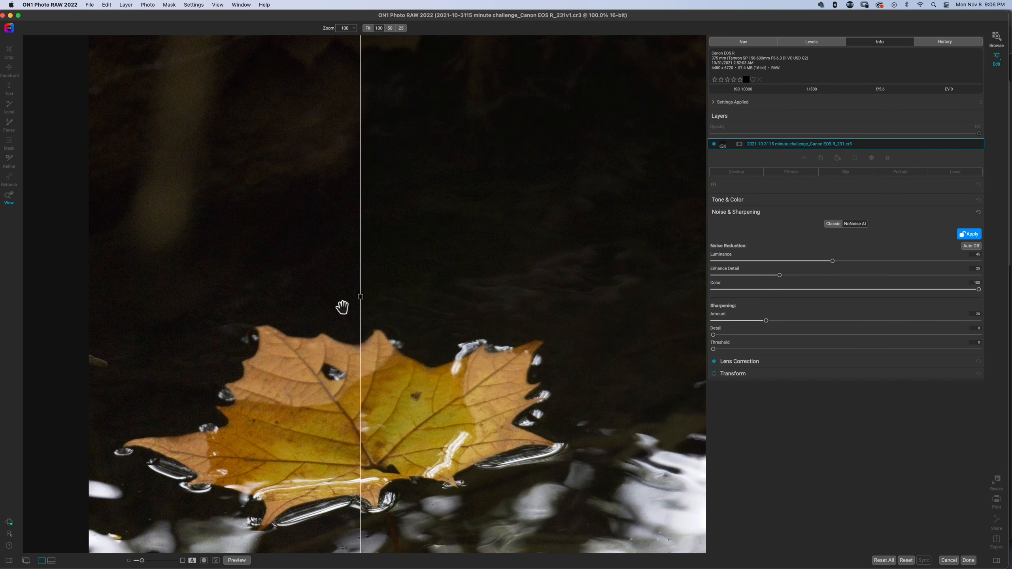
{"action": "left_click", "coordinate": [393, 311]}
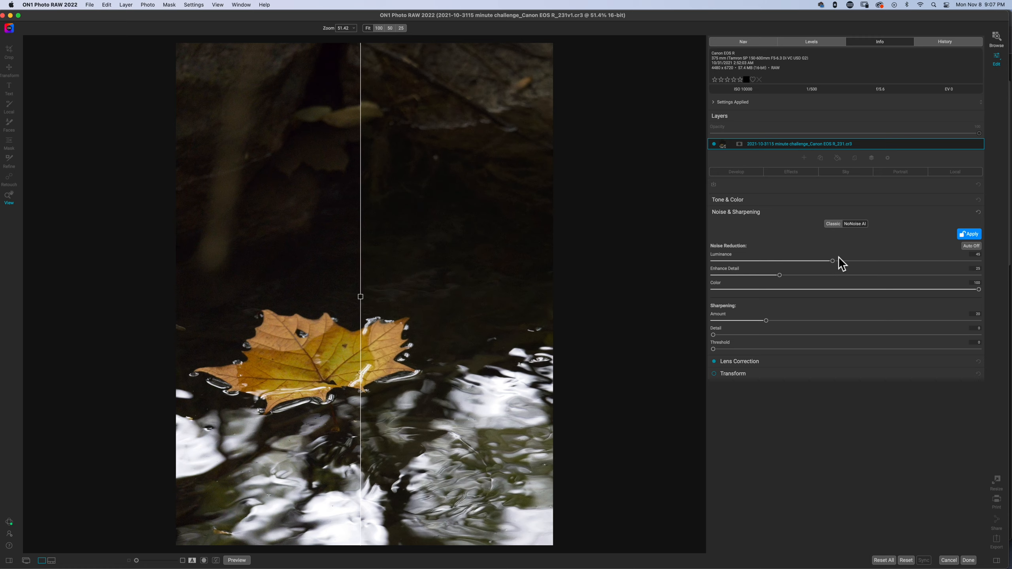
Step: Set the Luminance noise reduction to about 54 and apply the NoNoise AI settings
{"action": "left_click_drag", "start_coordinate": [834, 262], "coordinate": [857, 264]}
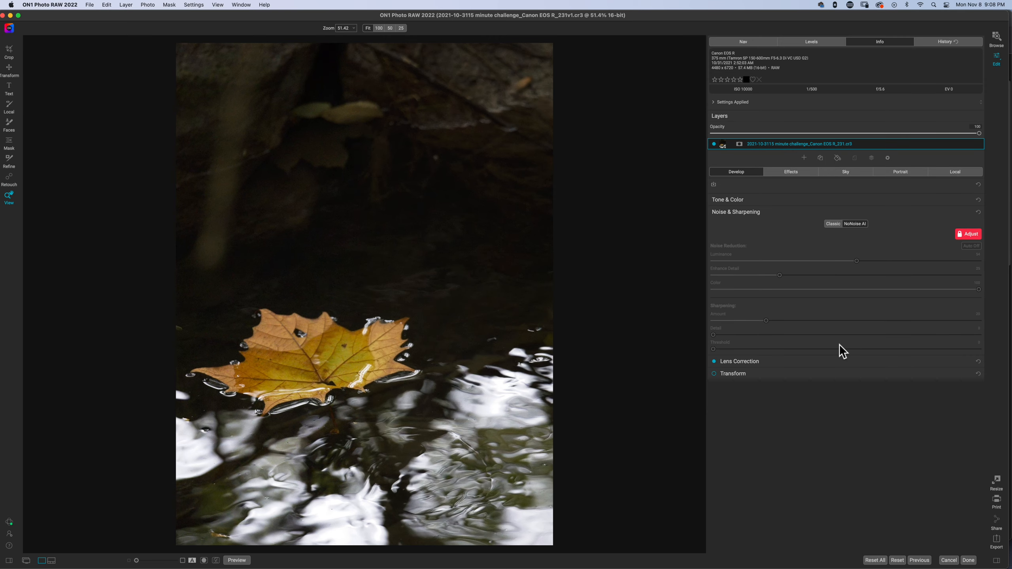
Step: Try the AI Auto tone adjustment under Tone & Color and return the tone mode to Manual
{"action": "left_click", "coordinate": [773, 200]}
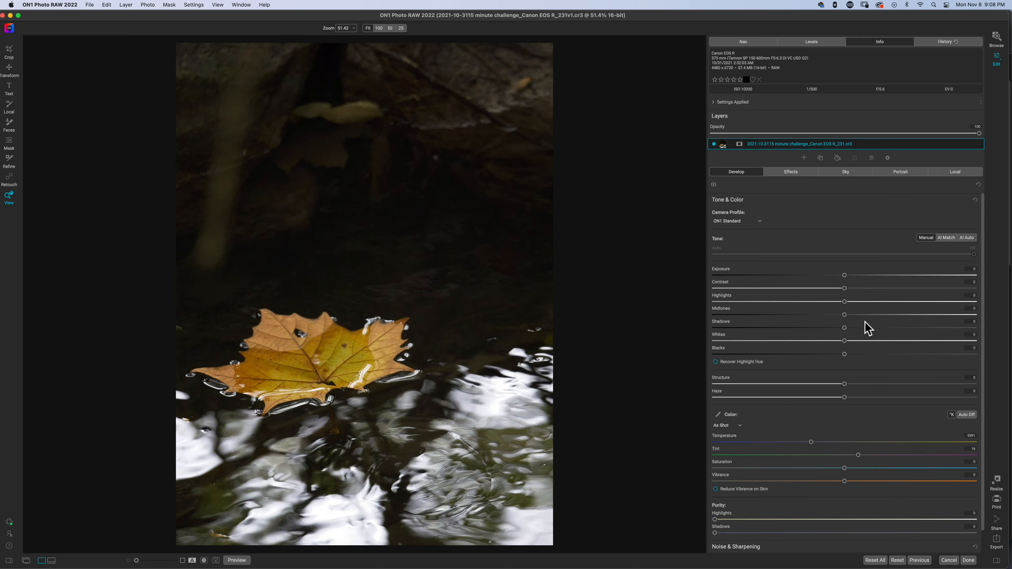
{"action": "left_click", "coordinate": [968, 238]}
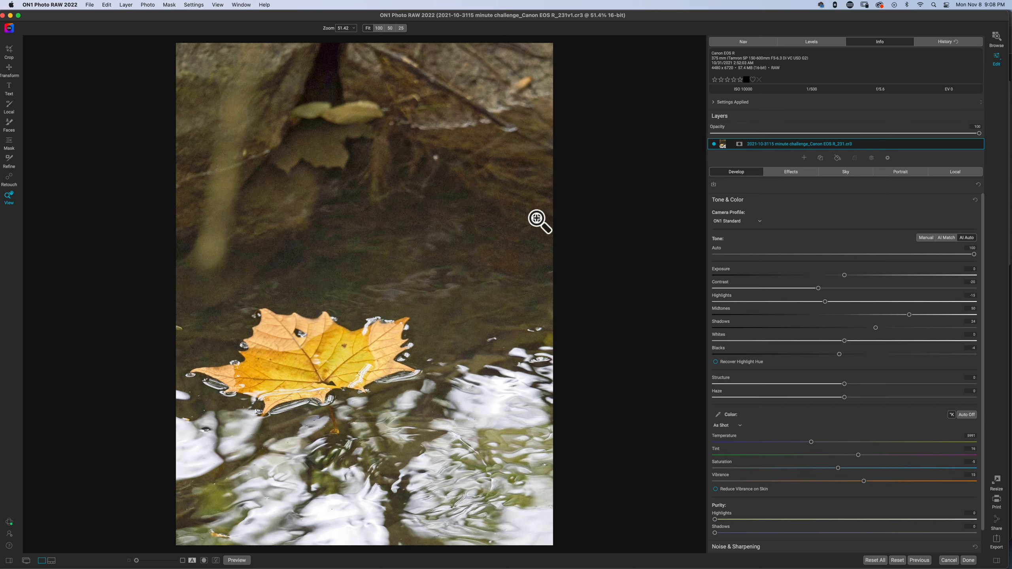
{"action": "left_click", "coordinate": [924, 238]}
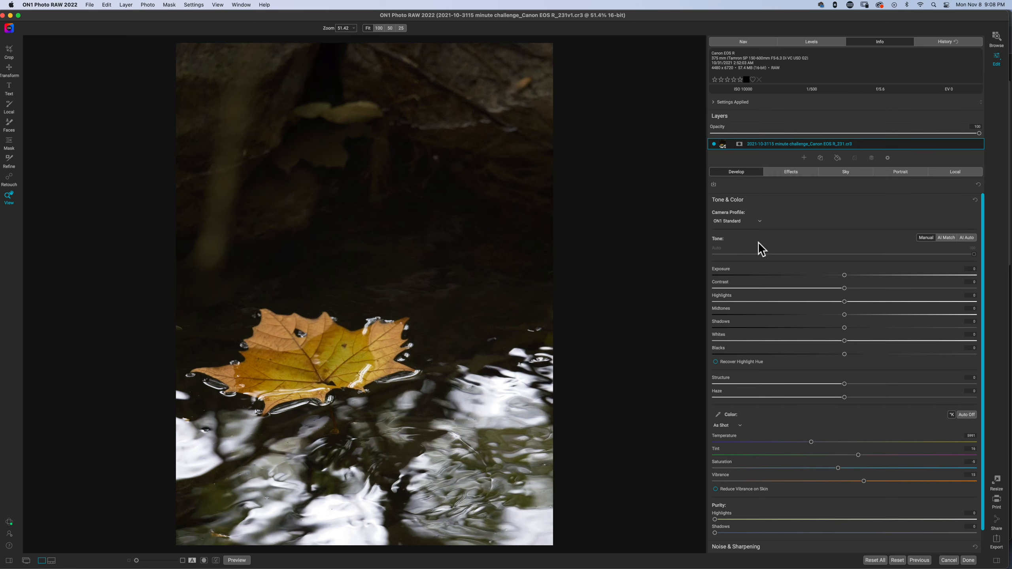
Step: Change the photo's camera profile to ON1 Portrait
{"action": "left_click", "coordinate": [736, 220]}
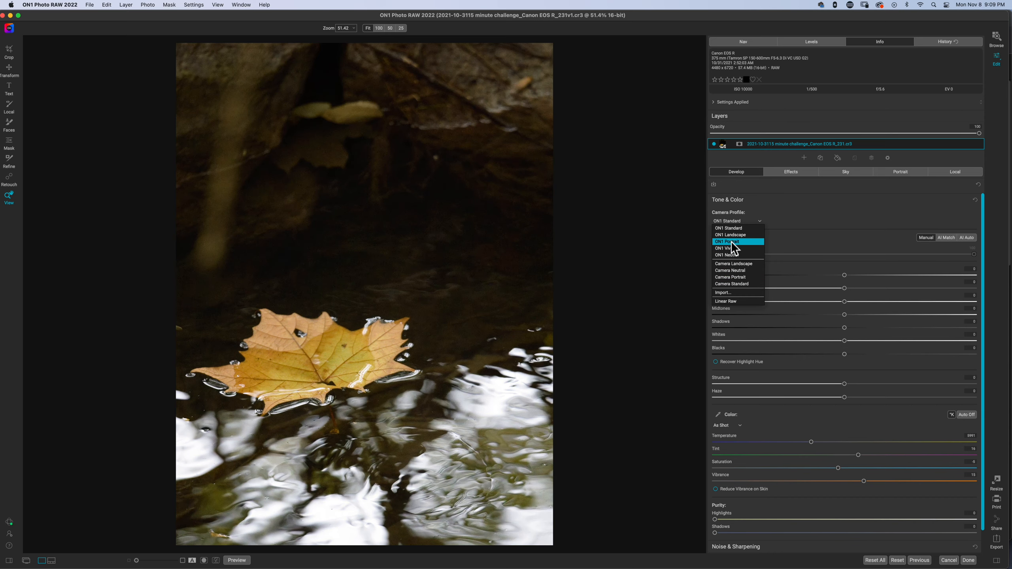
{"action": "left_click", "coordinate": [731, 241]}
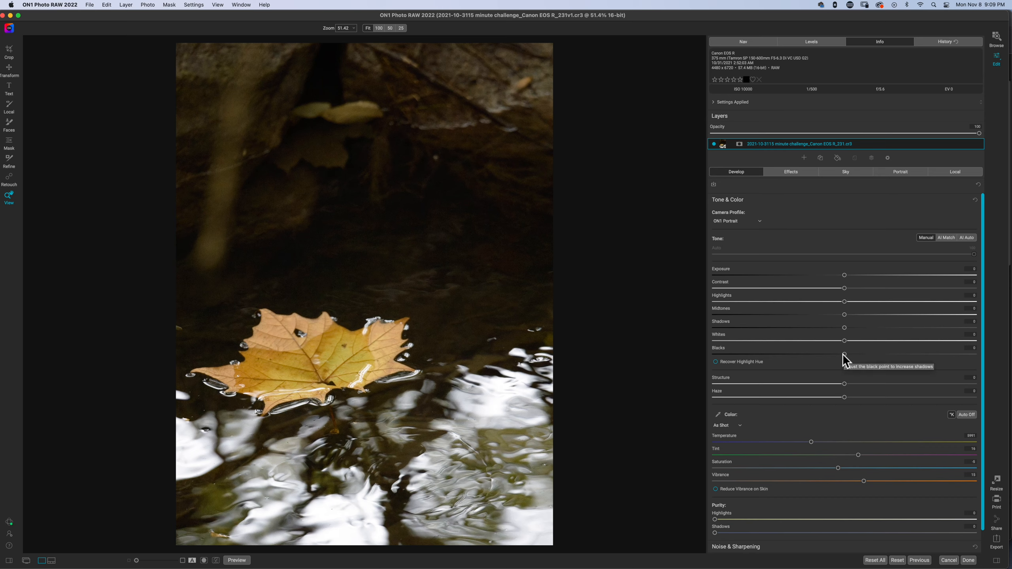
Step: Show the histogram and clipping warning, and lower Highlights to about -60 to recover the water reflections
{"action": "left_click", "coordinate": [823, 44]}
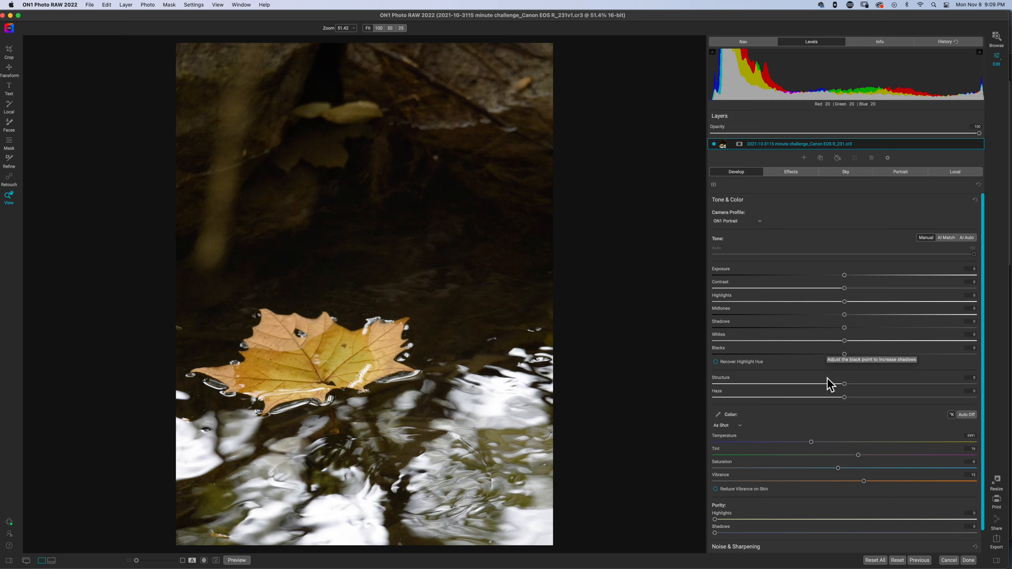
{"action": "key", "text": "j"}
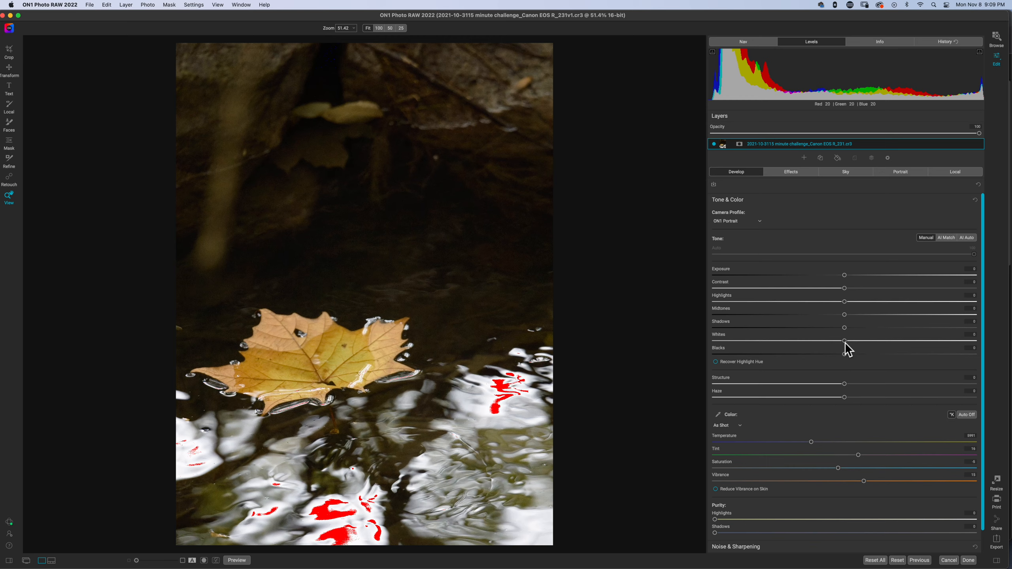
{"action": "left_click_drag", "start_coordinate": [845, 302], "coordinate": [767, 306]}
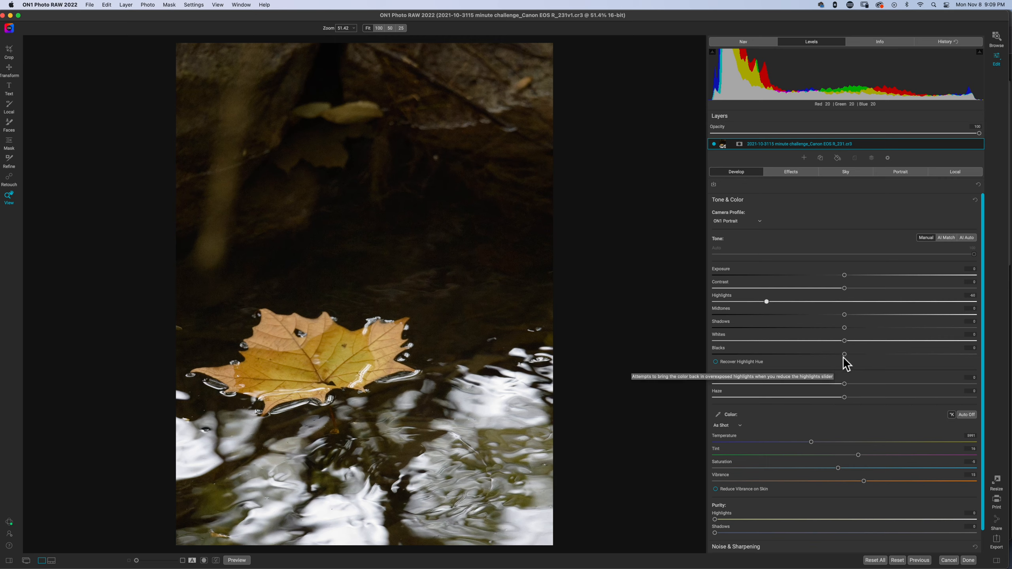
Step: Lower Blacks to about -18, using the clipping preview to deepen the dark background
{"action": "left_click_drag", "start_coordinate": [845, 356], "coordinate": [841, 358]}
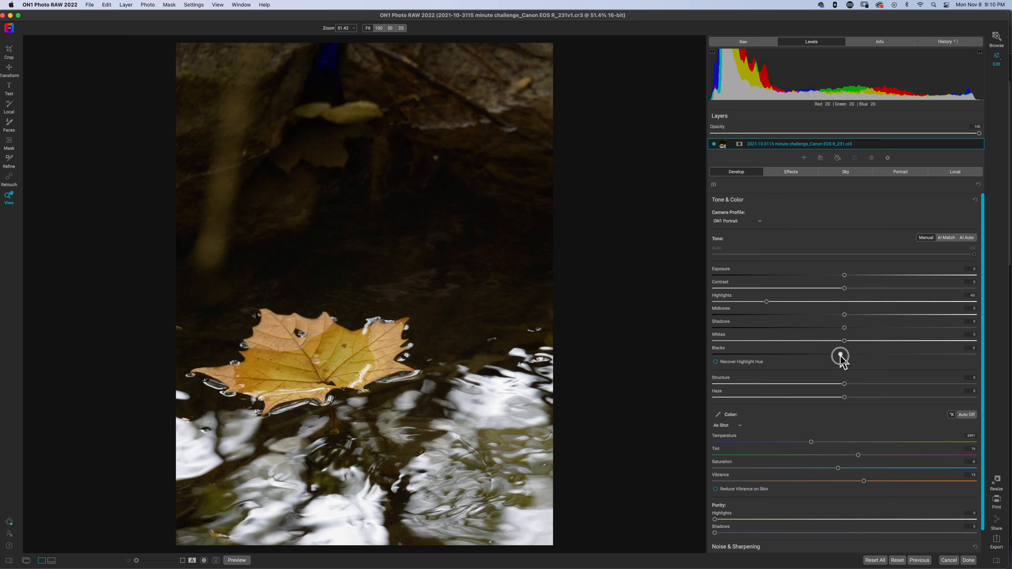
{"action": "left_click_drag", "start_coordinate": [841, 357], "coordinate": [833, 358]}
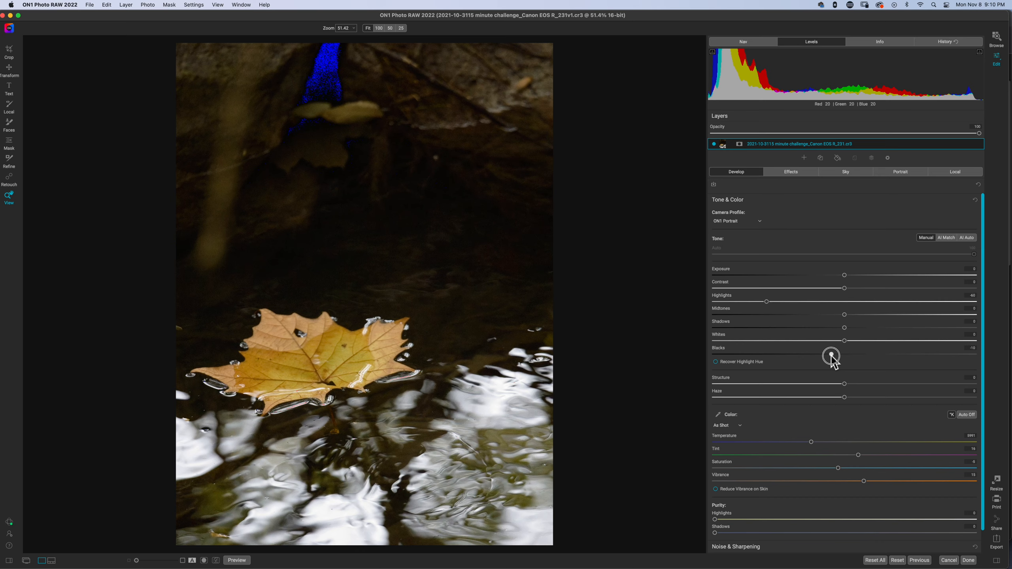
{"action": "left_click_drag", "start_coordinate": [832, 358], "coordinate": [831, 357]}
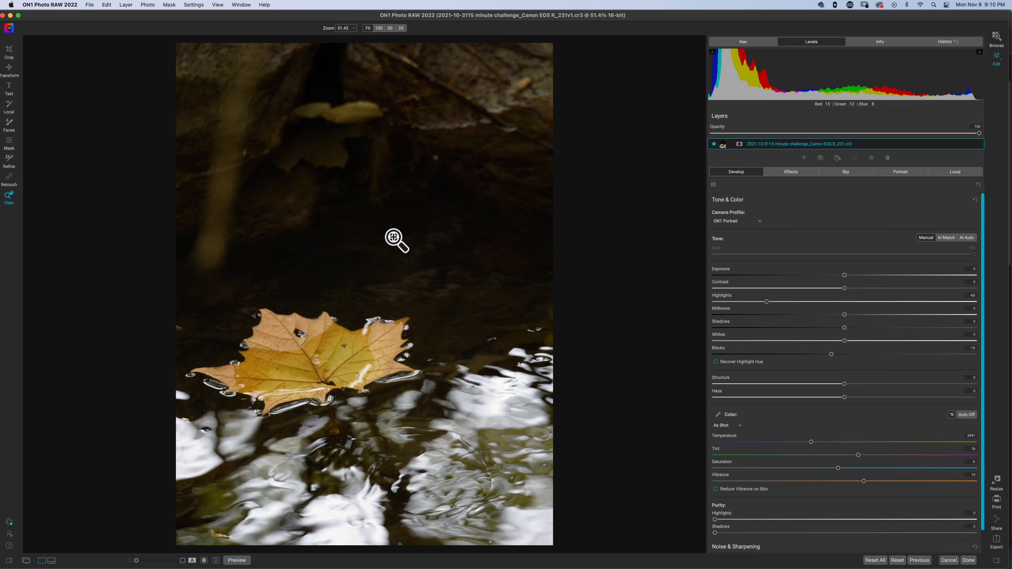
{"action": "left_click", "coordinate": [831, 355]}
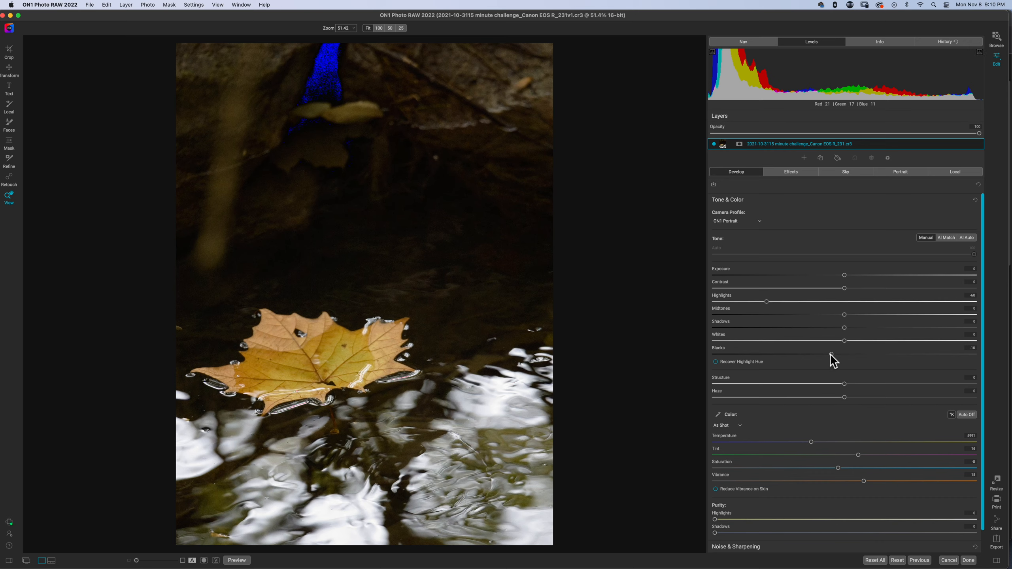
{"action": "left_click_drag", "start_coordinate": [831, 355], "coordinate": [821, 356]}
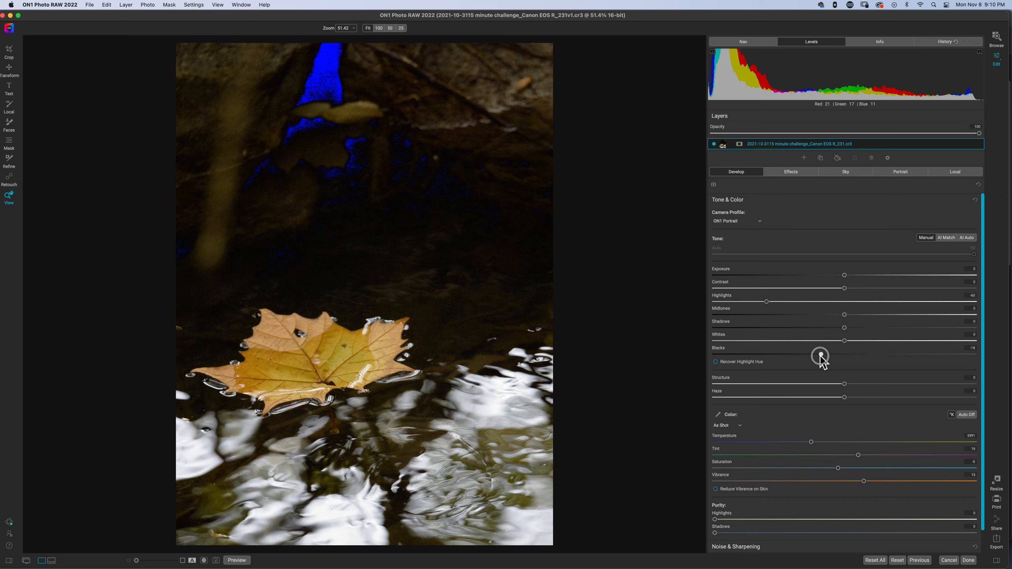
{"action": "left_click_drag", "start_coordinate": [820, 355], "coordinate": [821, 355]}
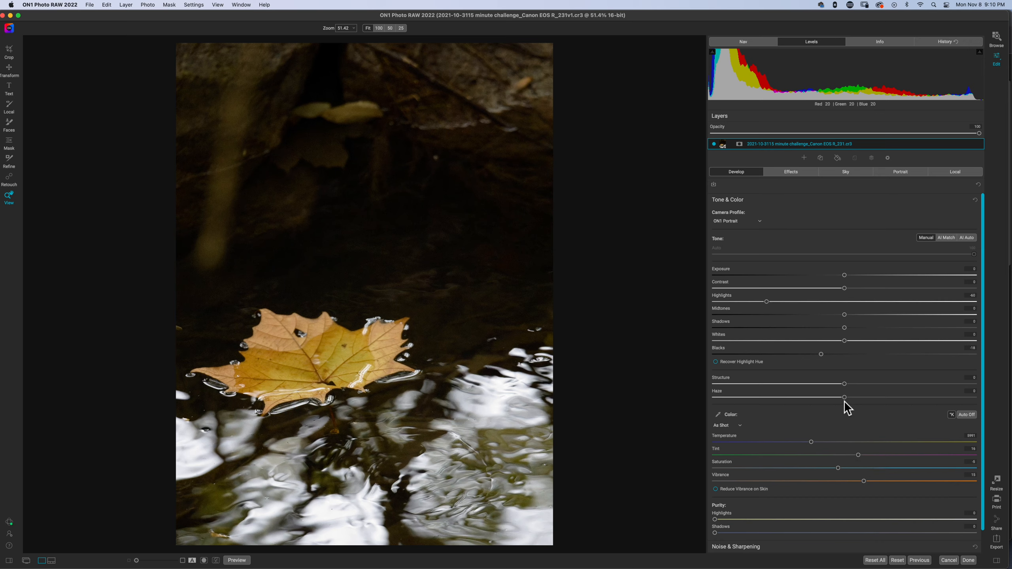
Step: Try a lower Haze value on the photo and reset it to its default
{"action": "left_click_drag", "start_coordinate": [841, 399], "coordinate": [802, 411]}
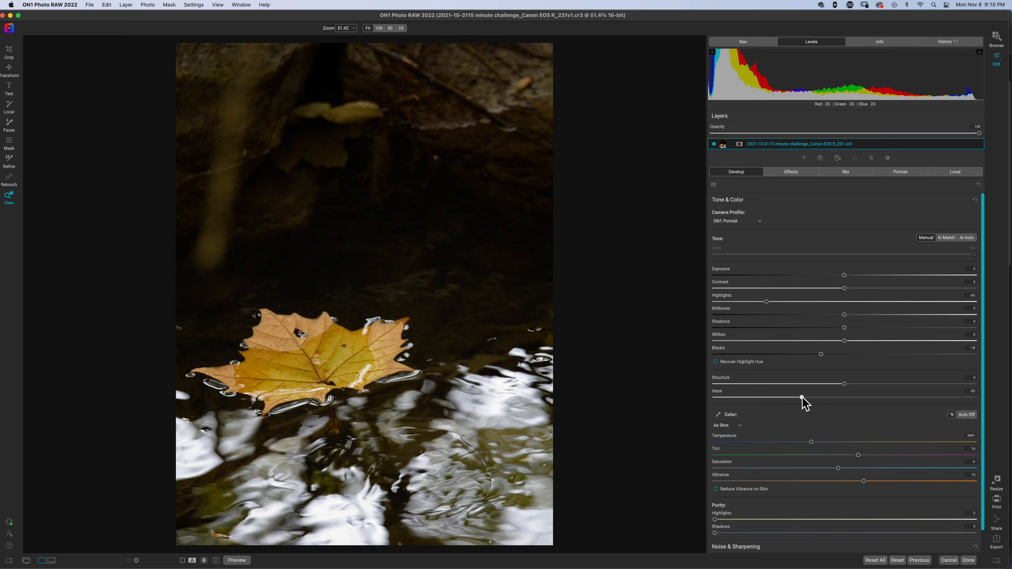
{"action": "double_click", "coordinate": [801, 398]}
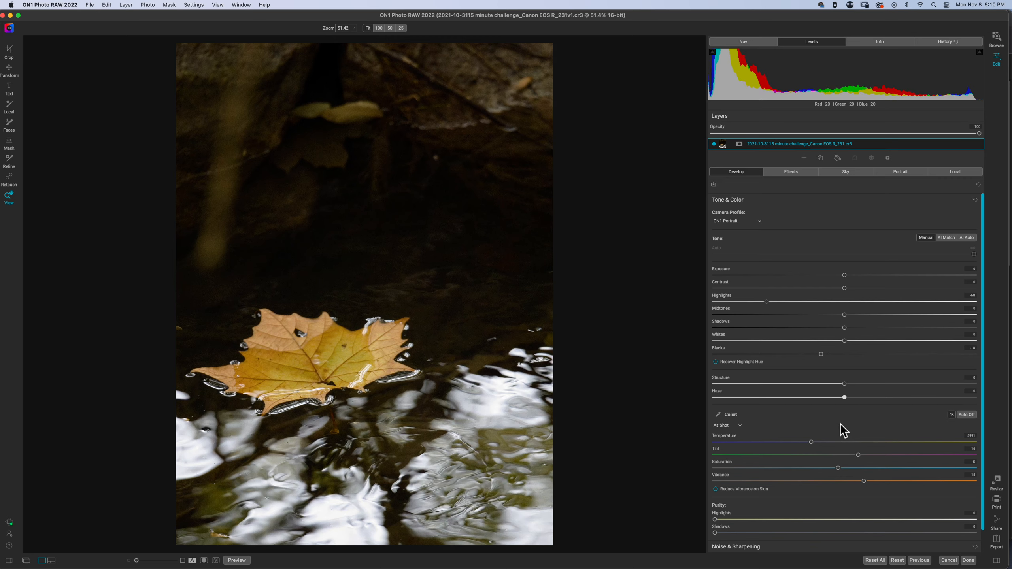
Step: Add a Sharpening filter of the High Pass type to the photo in Effects
{"action": "scroll", "coordinate": [840, 428], "scroll_direction": "down", "scroll_amount": 1}
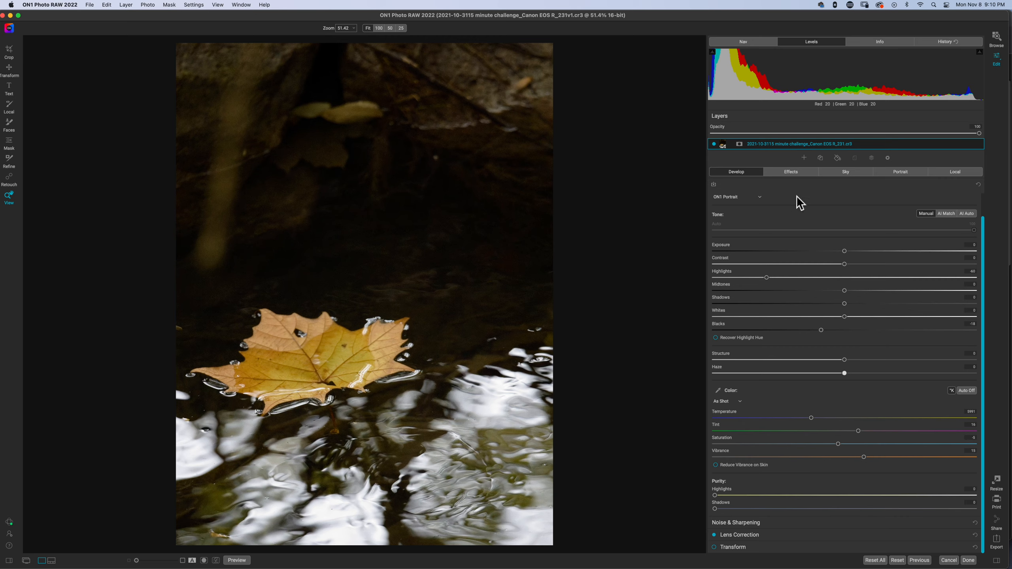
{"action": "left_click", "coordinate": [788, 173]}
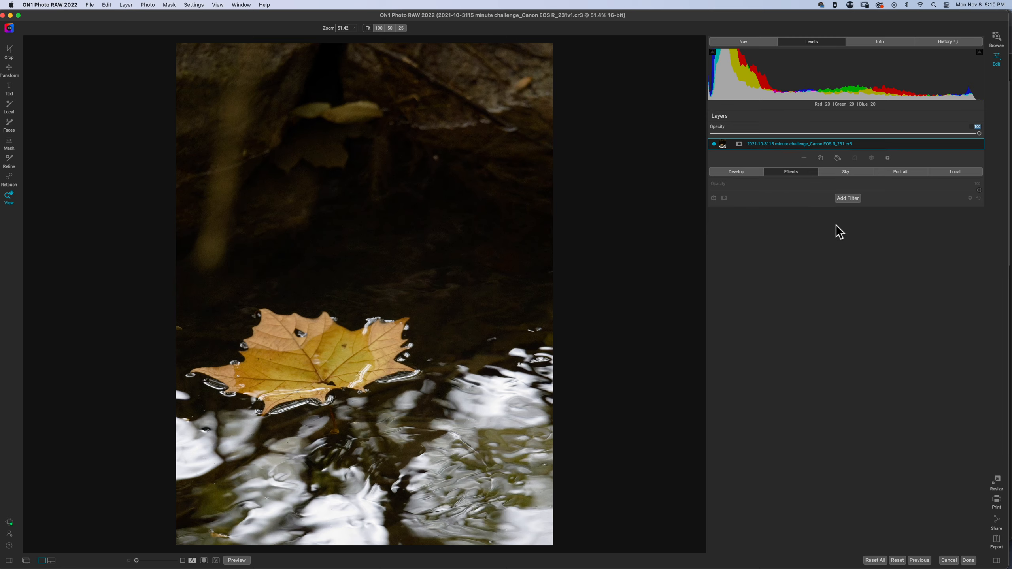
{"action": "left_click", "coordinate": [850, 200]}
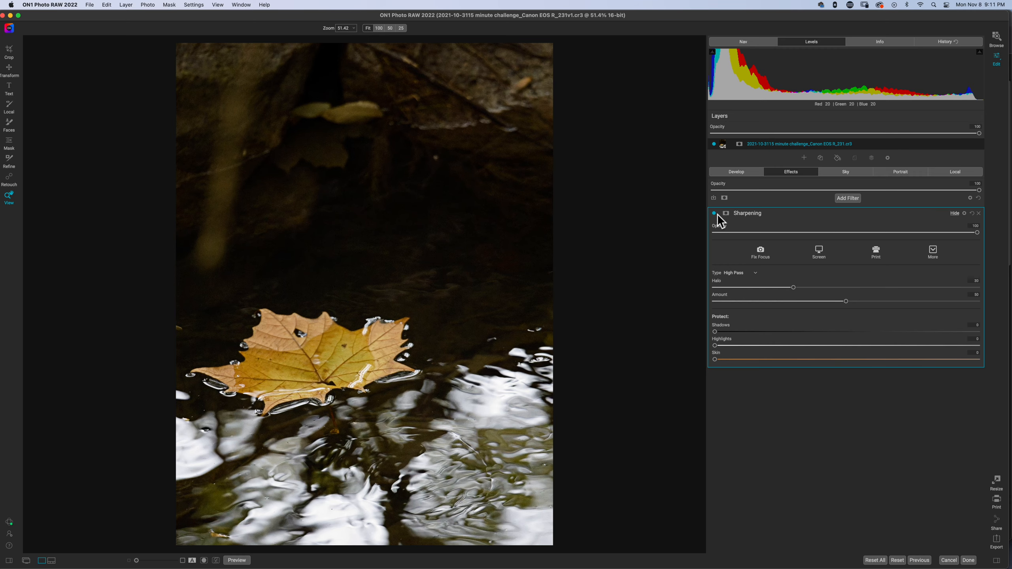
Step: Examine the sharpening on the leaf at 100% by switching the filter off and on, and return to the full view
{"action": "left_click", "coordinate": [338, 332]}
{"action": "left_click", "coordinate": [338, 332]}
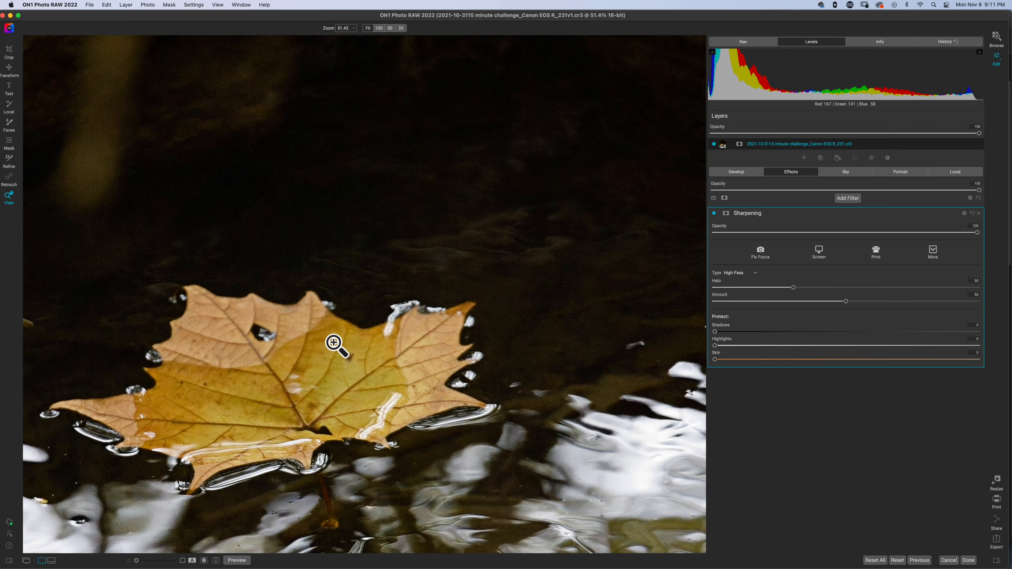
{"action": "left_click", "coordinate": [714, 213]}
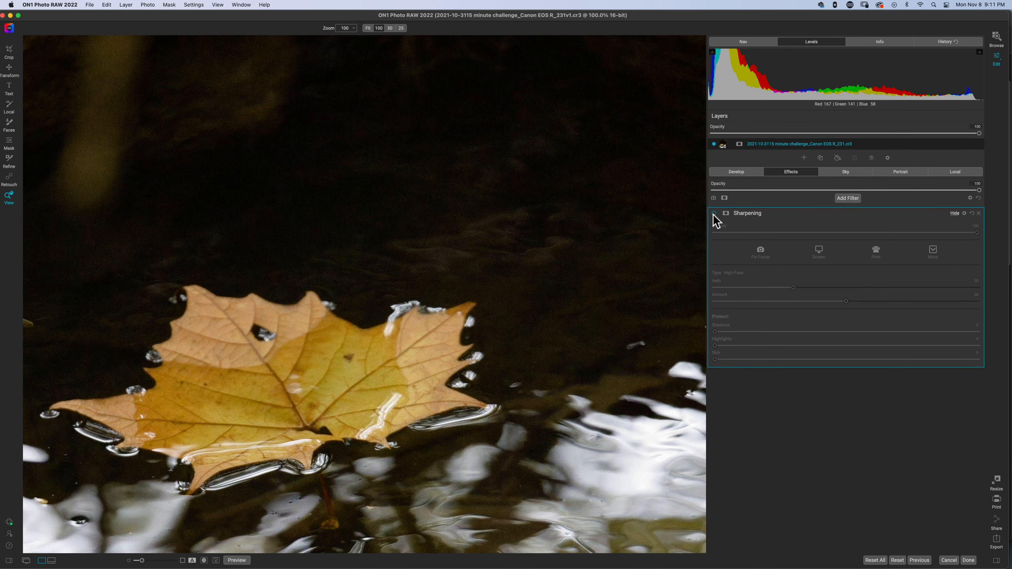
{"action": "left_click", "coordinate": [713, 213]}
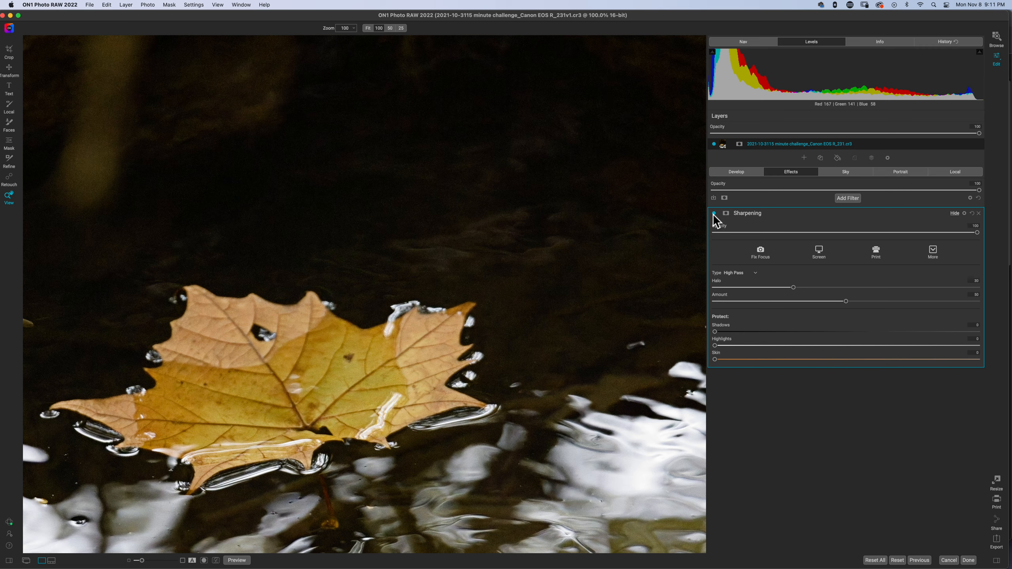
{"action": "left_click", "coordinate": [713, 214]}
{"action": "left_click", "coordinate": [714, 213]}
{"action": "left_click", "coordinate": [739, 215]}
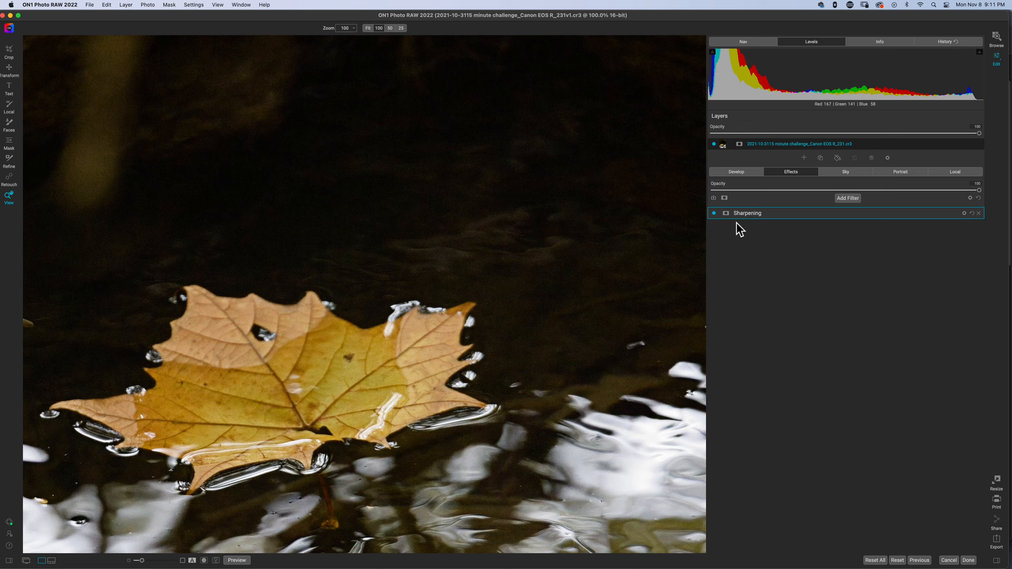
{"action": "left_click", "coordinate": [362, 366]}
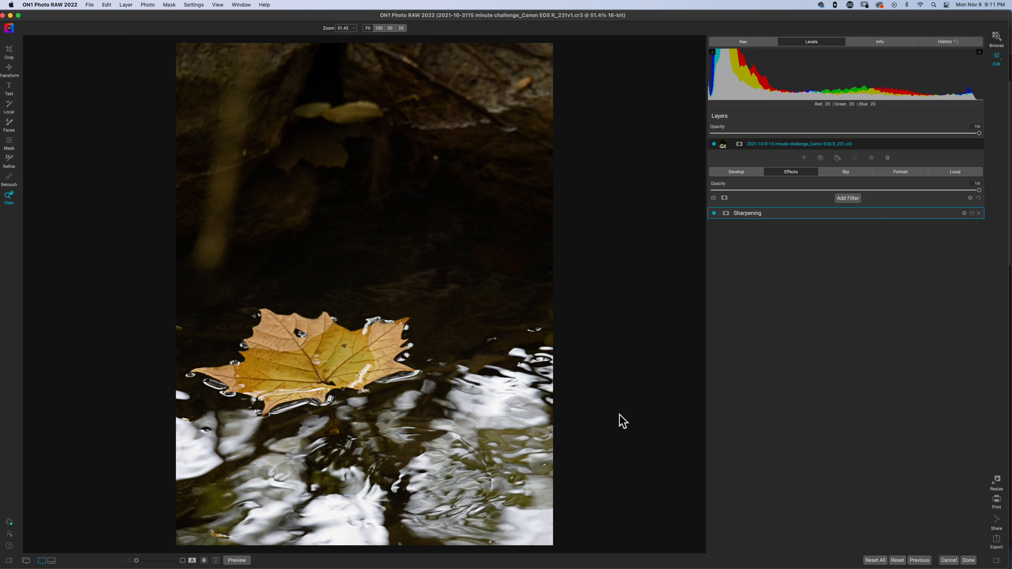
Step: Create a Lumen mask for the Sharpening filter and show the mask in grayscale
{"action": "left_click", "coordinate": [726, 215]}
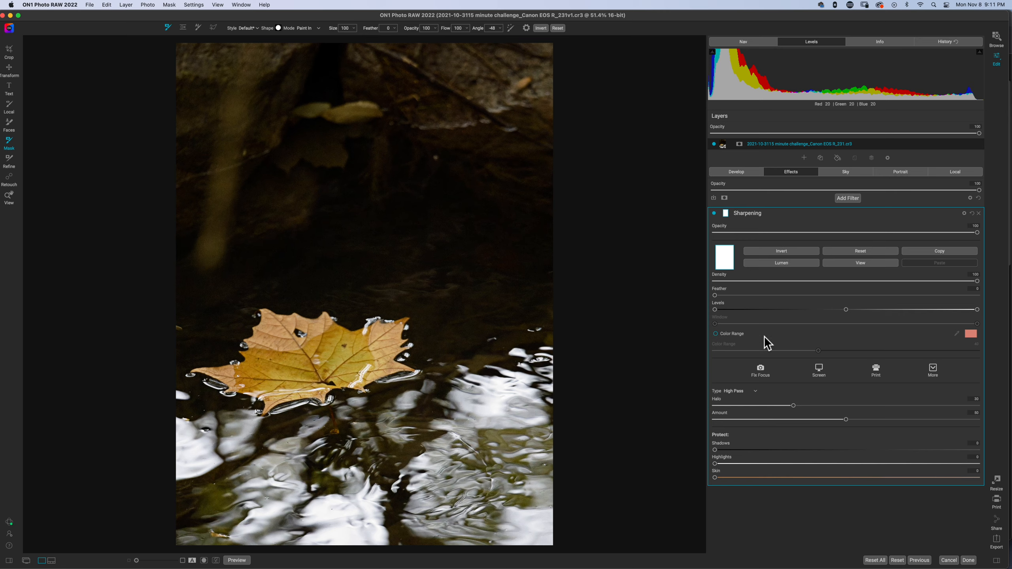
{"action": "left_click", "coordinate": [760, 369]}
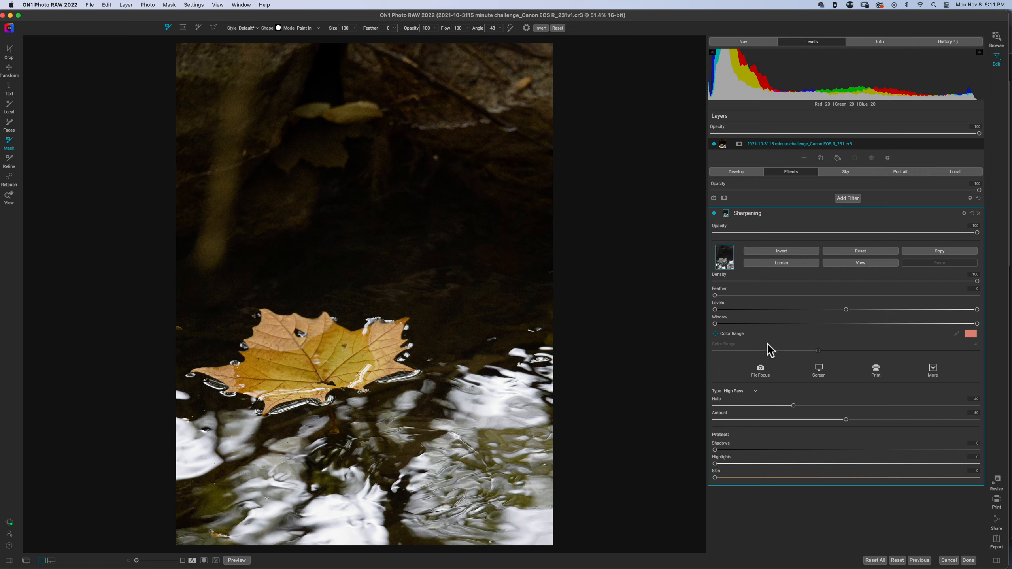
{"action": "key", "text": "o"}
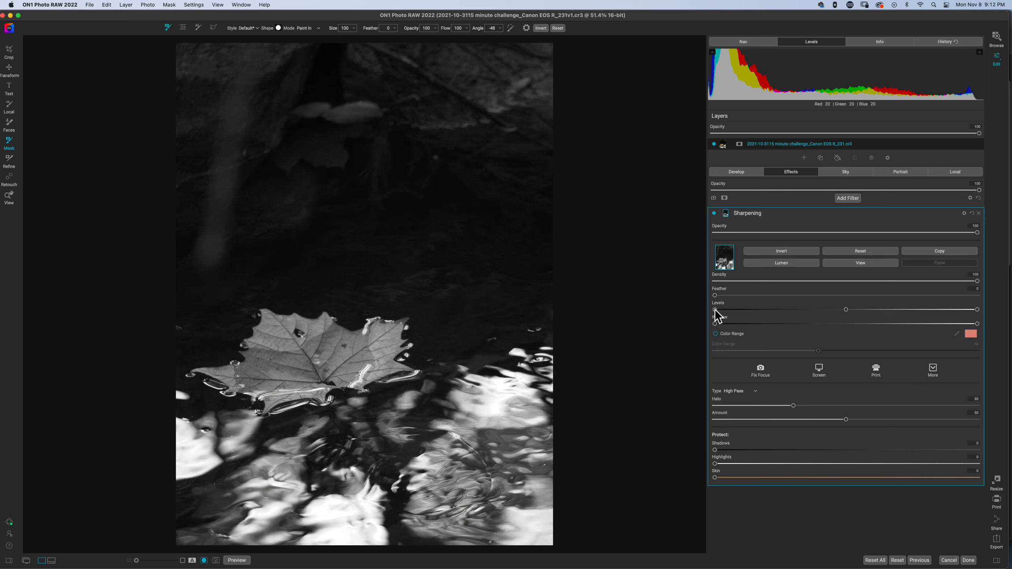
Step: Tighten the Levels of the sharpening mask so the dark background turns black and the leaf nearly white
{"action": "left_click_drag", "start_coordinate": [715, 310], "coordinate": [802, 311]}
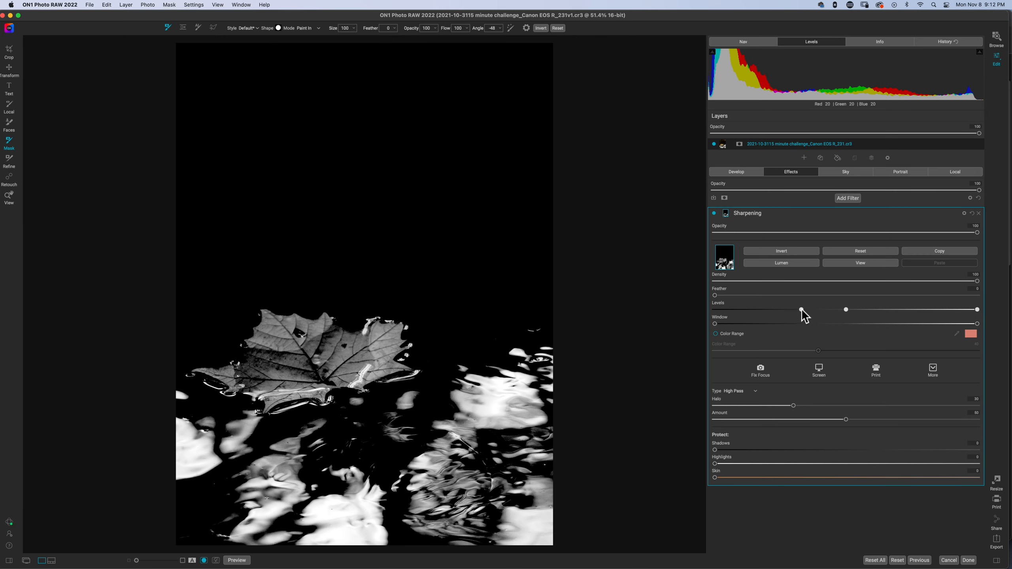
{"action": "left_click_drag", "start_coordinate": [802, 310], "coordinate": [777, 313]}
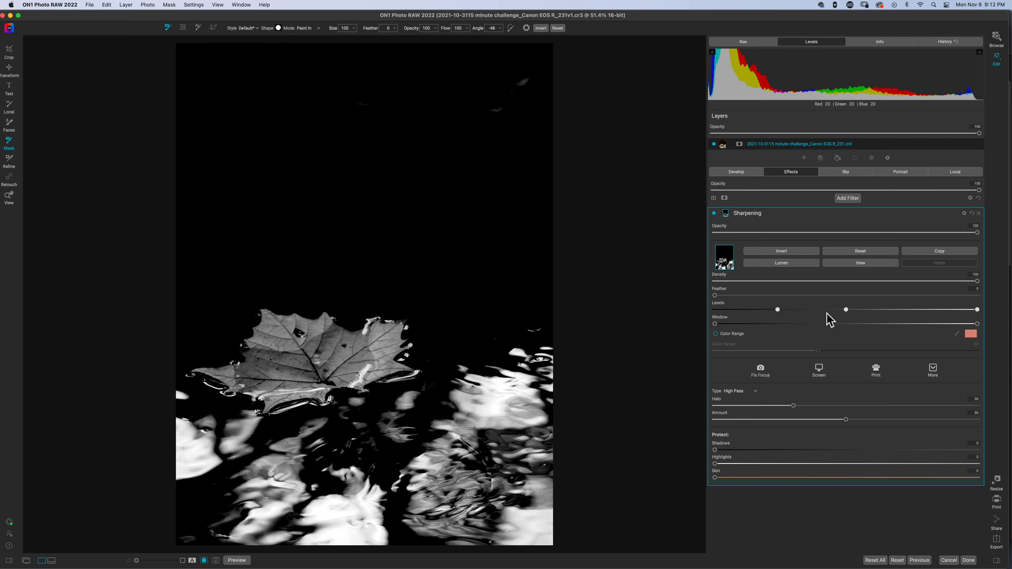
{"action": "left_click_drag", "start_coordinate": [845, 310], "coordinate": [799, 318]}
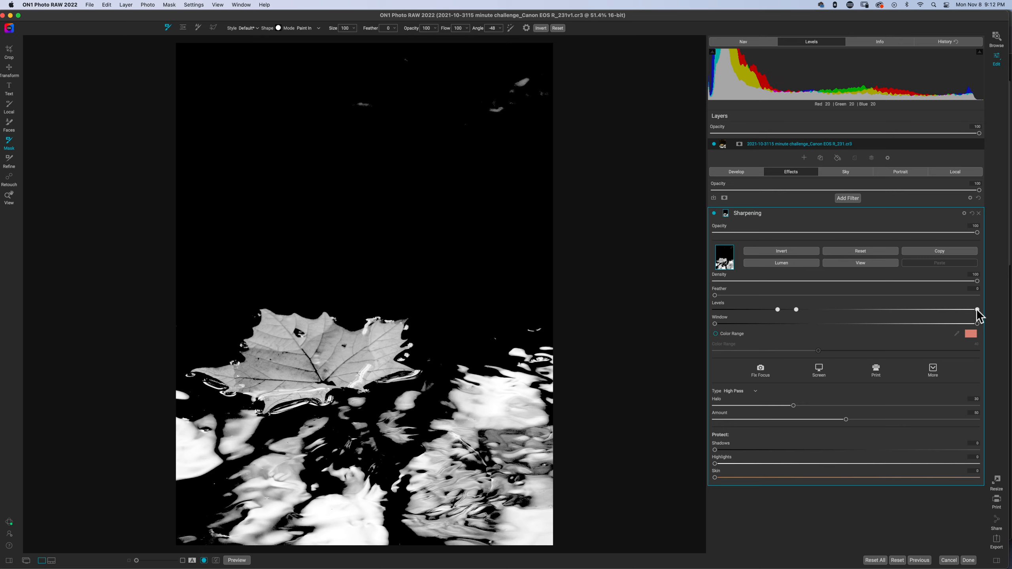
{"action": "left_click_drag", "start_coordinate": [976, 311], "coordinate": [836, 316]}
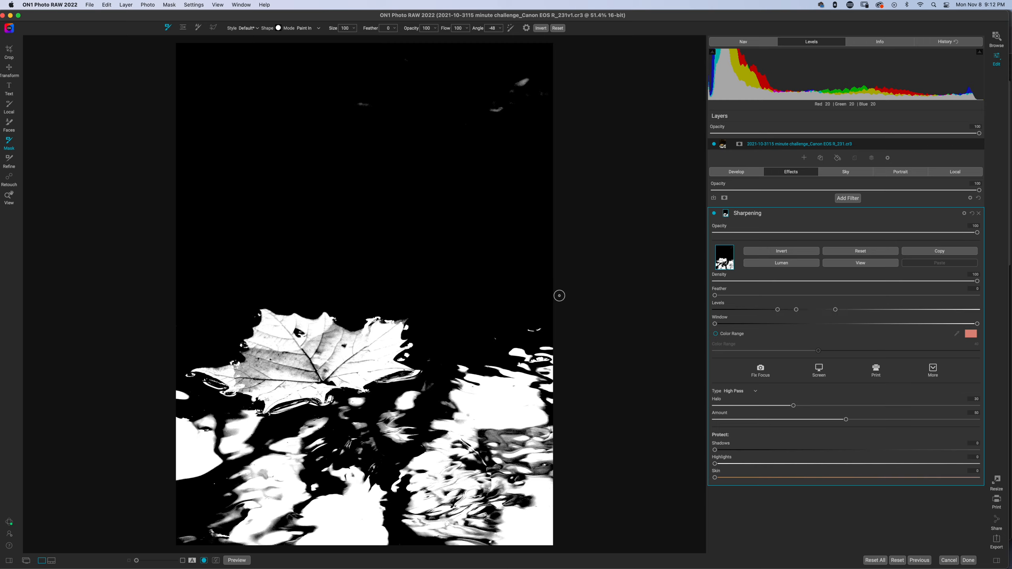
Step: Enlarge the masking brush to size 1300 and paint out the light specks in the background above the leaf
{"action": "key", "text": "bracketright"}
{"action": "key", "text": "bracketright"}
{"action": "key", "text": "bracketright"}
{"action": "key", "text": "bracketright"}
{"action": "key", "text": "bracketright"}
{"action": "key", "text": "bracketright"}
{"action": "key", "text": "bracketright"}
{"action": "key", "text": "bracketright"}
{"action": "key", "text": "bracketright"}
{"action": "key", "text": "bracketright"}
{"action": "key", "text": "bracketright"}
{"action": "key", "text": "bracketright"}
{"action": "key", "text": "bracketright"}
{"action": "key", "text": "bracketright"}
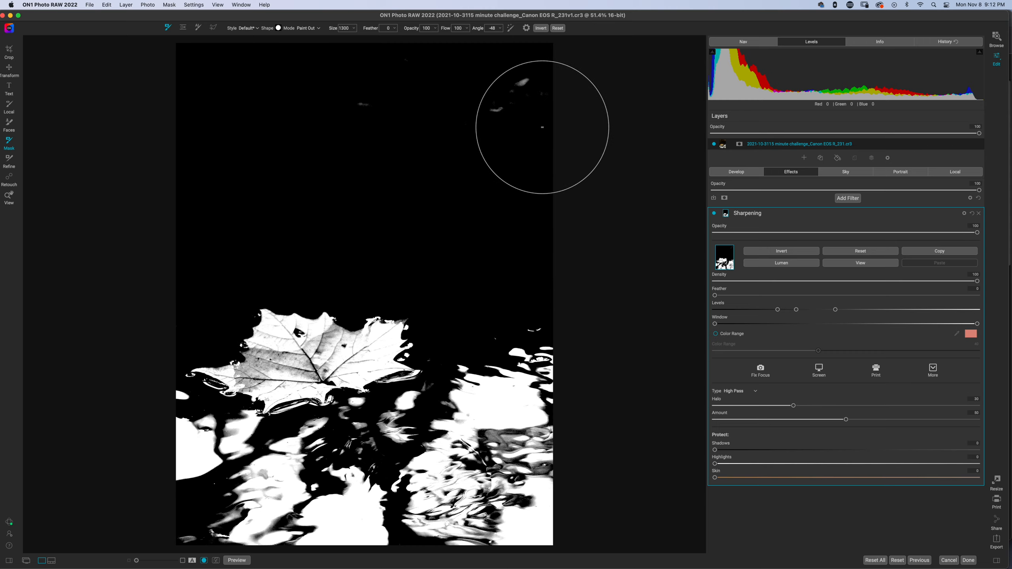
{"action": "mouse_move", "coordinate": [539, 123]}
{"action": "left_mouse_down"}
{"action": "mouse_move", "coordinate": [341, 99]}
{"action": "mouse_move", "coordinate": [197, 92]}
{"action": "mouse_move", "coordinate": [131, 101]}
{"action": "left_mouse_up"}
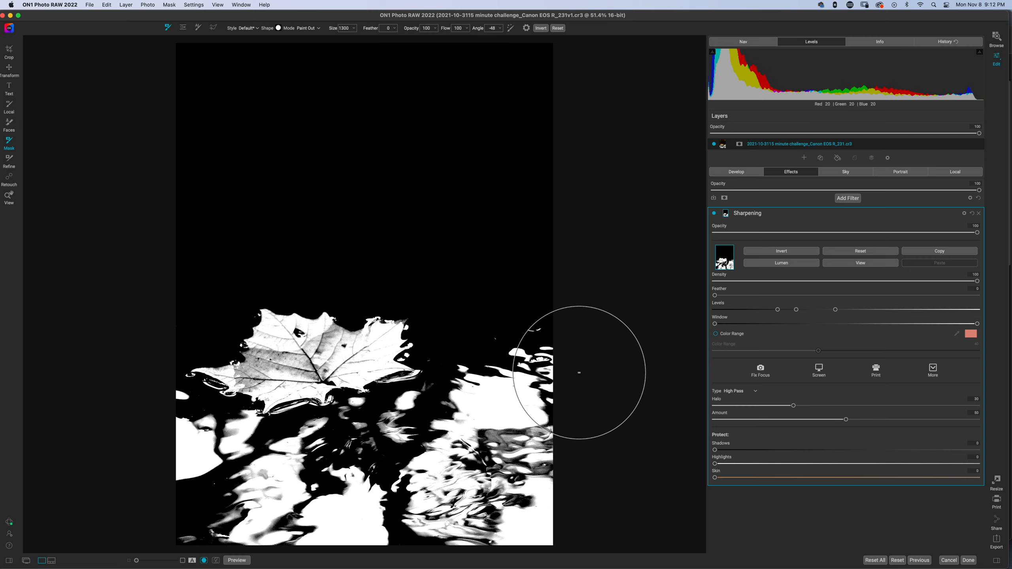
Step: Paint out the bright water reflections beside and below the leaf in the sharpening mask
{"action": "left_click", "coordinate": [543, 315]}
{"action": "mouse_move", "coordinate": [543, 315]}
{"action": "left_mouse_down"}
{"action": "mouse_move", "coordinate": [517, 371]}
{"action": "mouse_move", "coordinate": [480, 388]}
{"action": "mouse_move", "coordinate": [478, 416]}
{"action": "mouse_move", "coordinate": [545, 502]}
{"action": "mouse_move", "coordinate": [477, 509]}
{"action": "mouse_move", "coordinate": [425, 477]}
{"action": "mouse_move", "coordinate": [429, 452]}
{"action": "mouse_move", "coordinate": [463, 437]}
{"action": "mouse_move", "coordinate": [335, 509]}
{"action": "mouse_move", "coordinate": [310, 494]}
{"action": "mouse_move", "coordinate": [241, 499]}
{"action": "mouse_move", "coordinate": [174, 470]}
{"action": "mouse_move", "coordinate": [149, 432]}
{"action": "mouse_move", "coordinate": [170, 453]}
{"action": "mouse_move", "coordinate": [264, 486]}
{"action": "mouse_move", "coordinate": [348, 491]}
{"action": "left_mouse_up"}
{"action": "left_click_drag", "start_coordinate": [340, 483], "coordinate": [319, 478]}
Step: Reduce the brush to size 300 and paint out the leftover water spots close to the leaf's lower edge
{"action": "key", "text": "bracketleft"}
{"action": "key", "text": "bracketleft"}
{"action": "key", "text": "bracketleft"}
{"action": "key", "text": "bracketleft"}
{"action": "key", "text": "bracketleft"}
{"action": "key", "text": "bracketleft"}
{"action": "key", "text": "bracketleft"}
{"action": "key", "text": "bracketleft"}
{"action": "key", "text": "bracketleft"}
{"action": "key", "text": "bracketleft"}
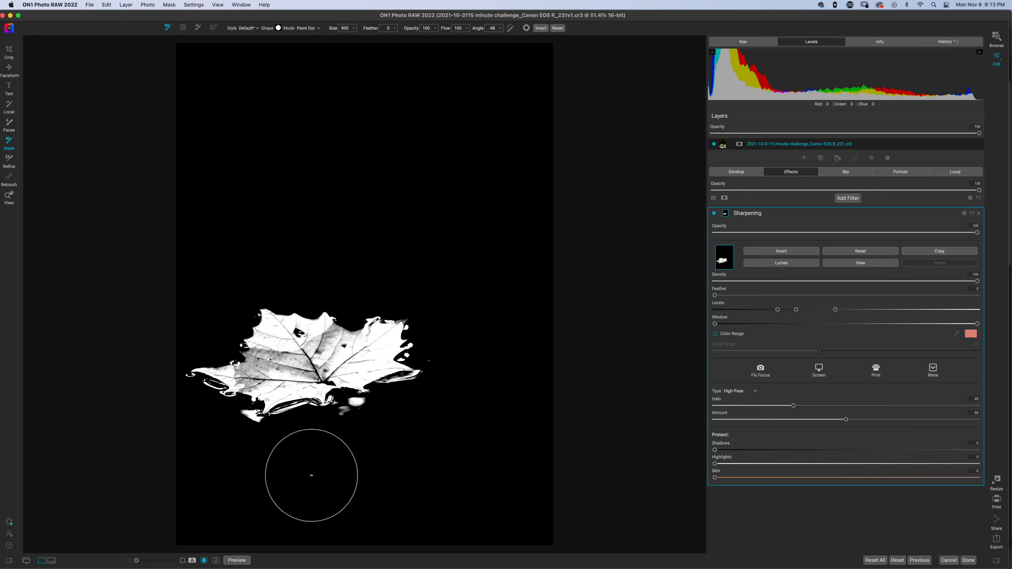
{"action": "left_click_drag", "start_coordinate": [353, 427], "coordinate": [353, 409]}
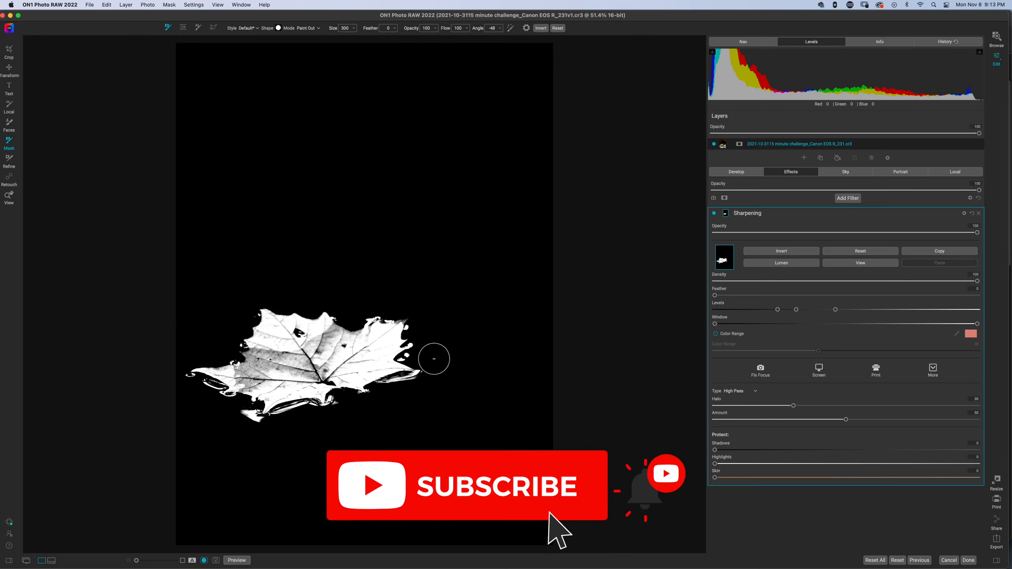
Step: Check the sharpening mask against the photo and compare the leaf with the Sharpening filter off and on
{"action": "key", "text": "o"}
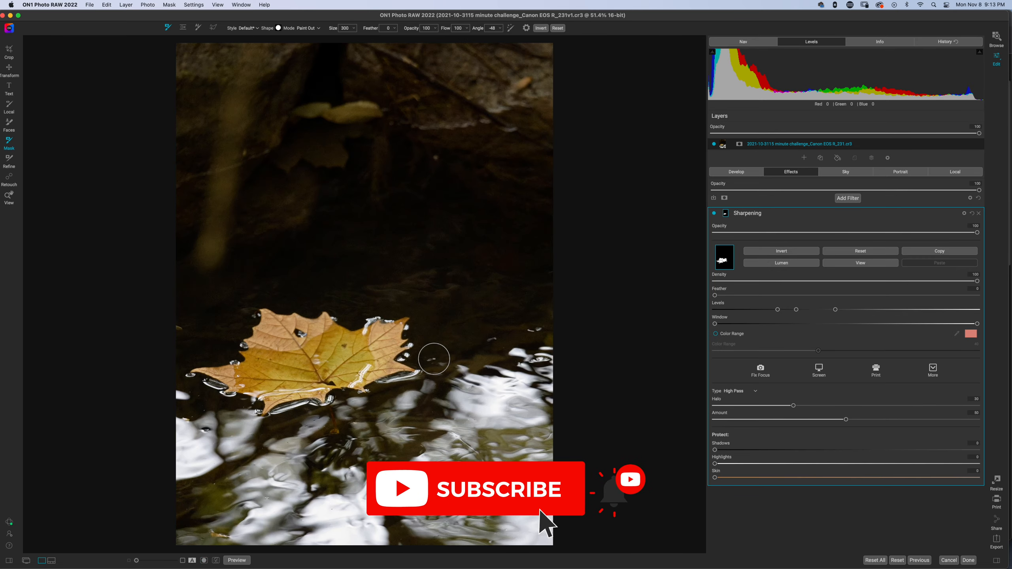
{"action": "key", "text": "o"}
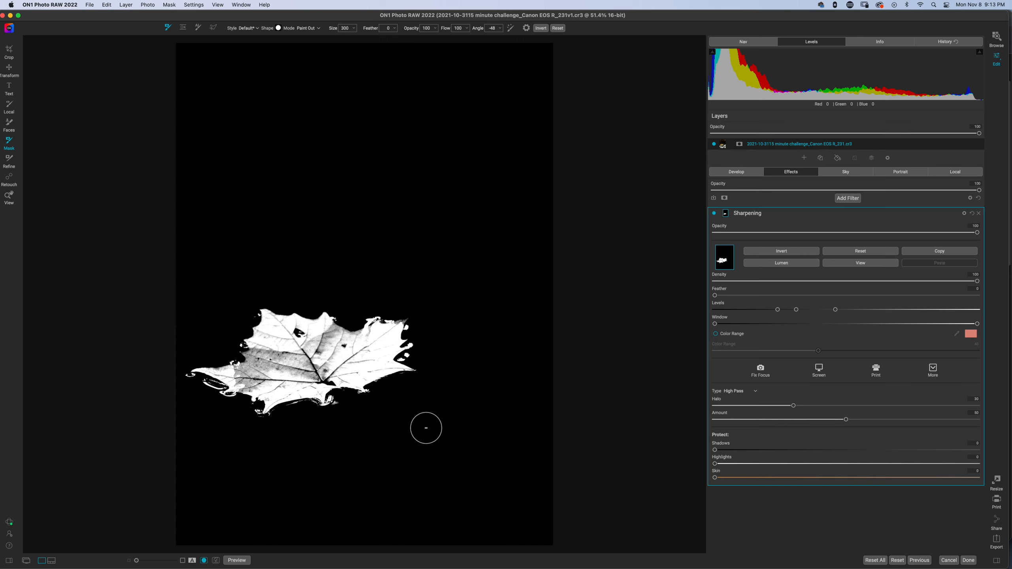
{"action": "key", "text": "super+m"}
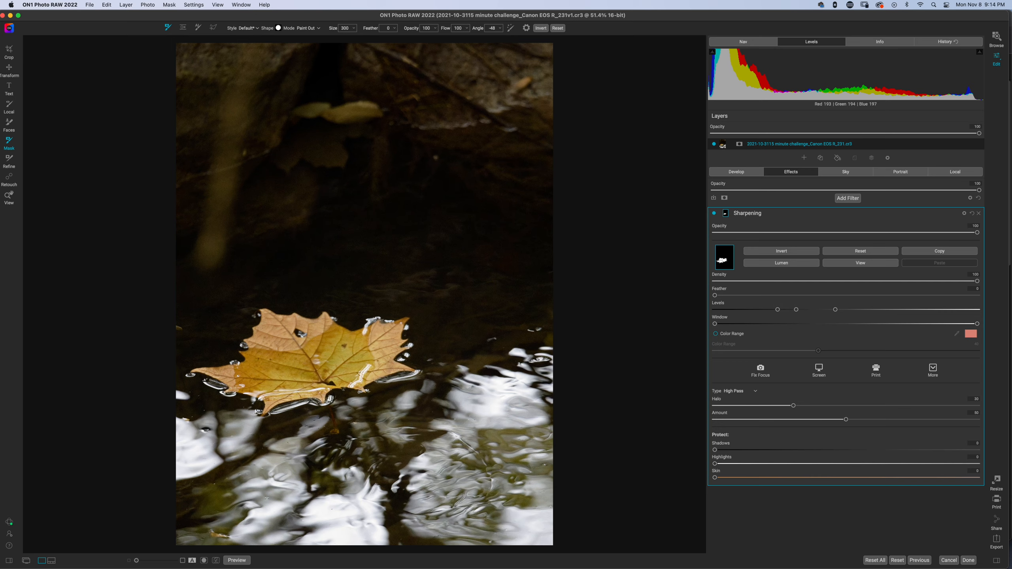
{"action": "left_click", "coordinate": [714, 214]}
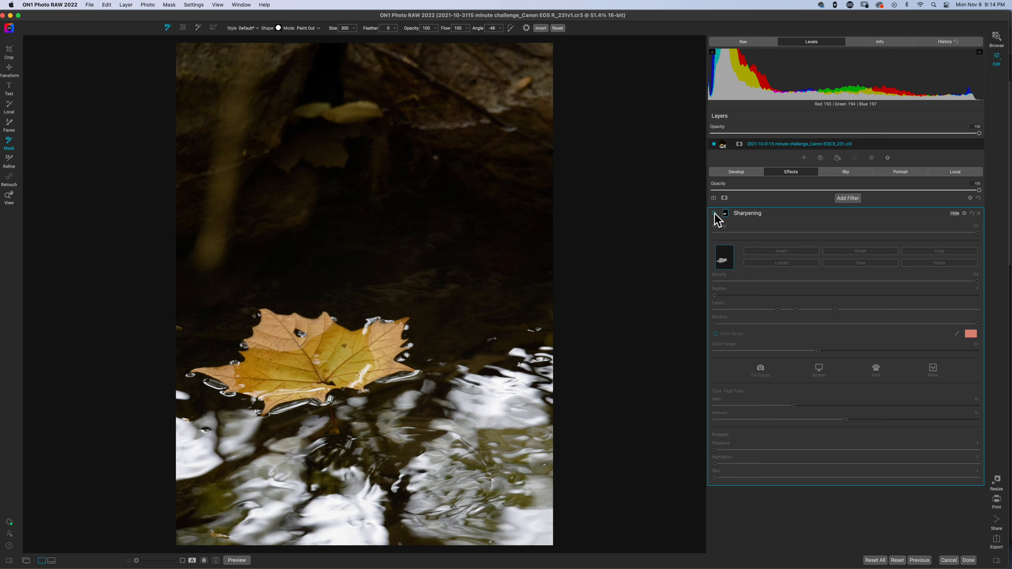
{"action": "left_click", "coordinate": [714, 213]}
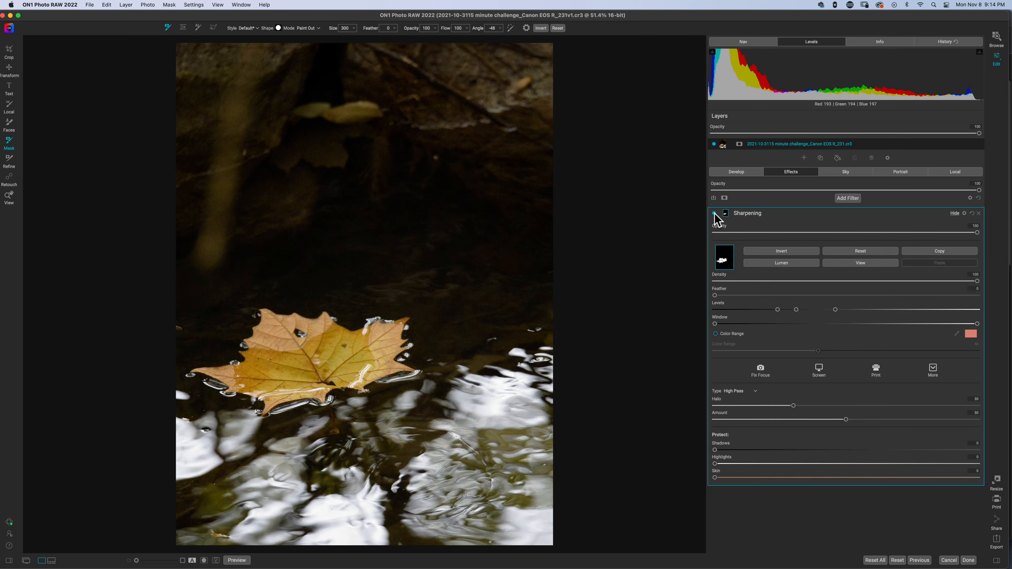
{"action": "left_click", "coordinate": [714, 214]}
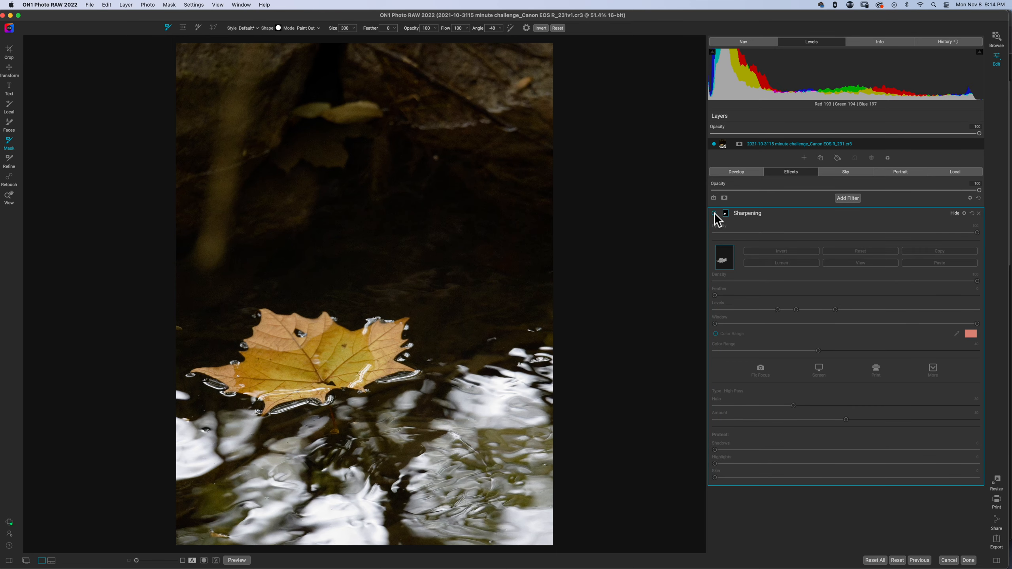
{"action": "left_click", "coordinate": [714, 214]}
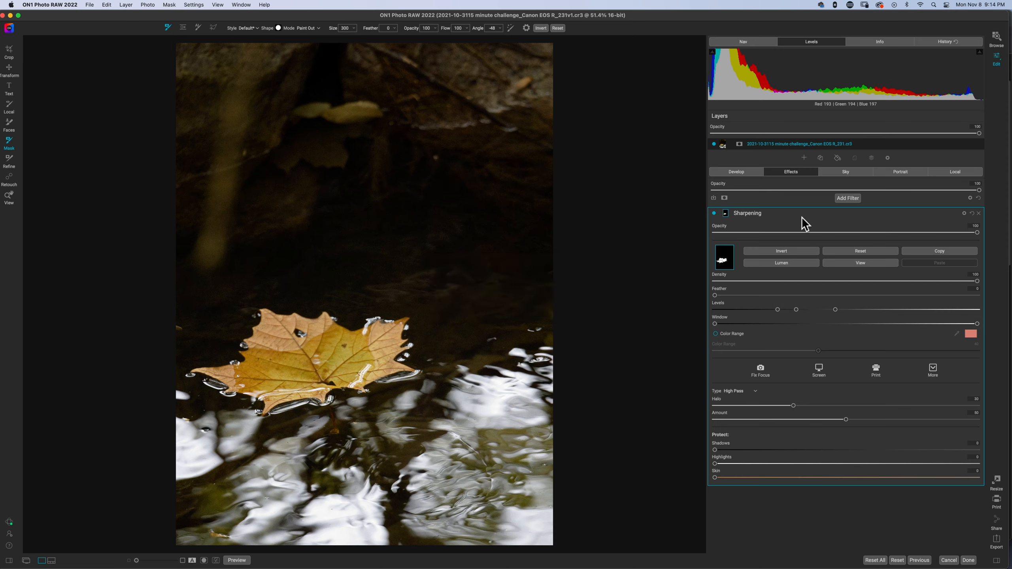
Step: Collapse the Sharpening filter's settings and add a Dynamic Contrast filter above it
{"action": "left_click", "coordinate": [860, 212]}
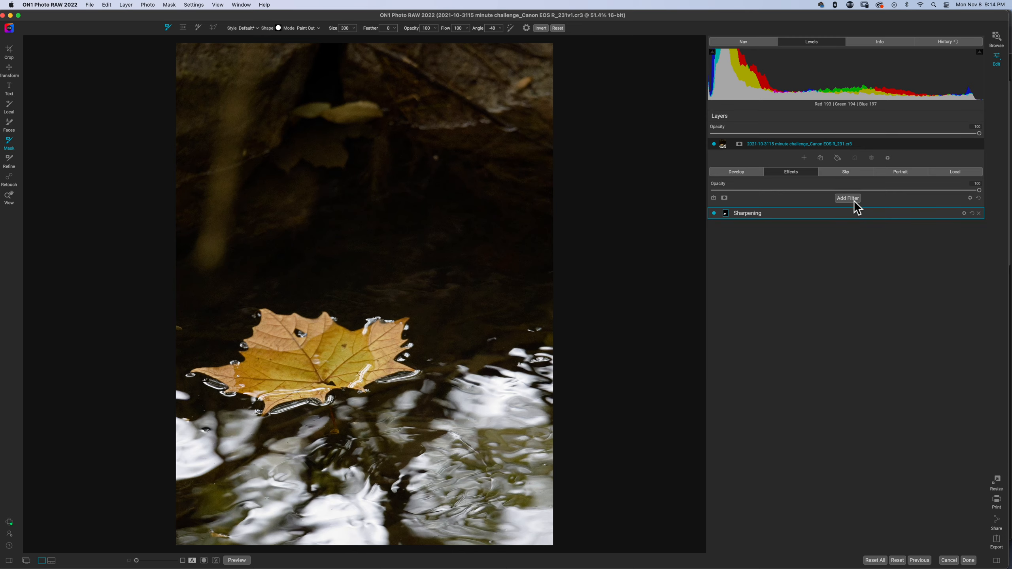
{"action": "left_click", "coordinate": [848, 197]}
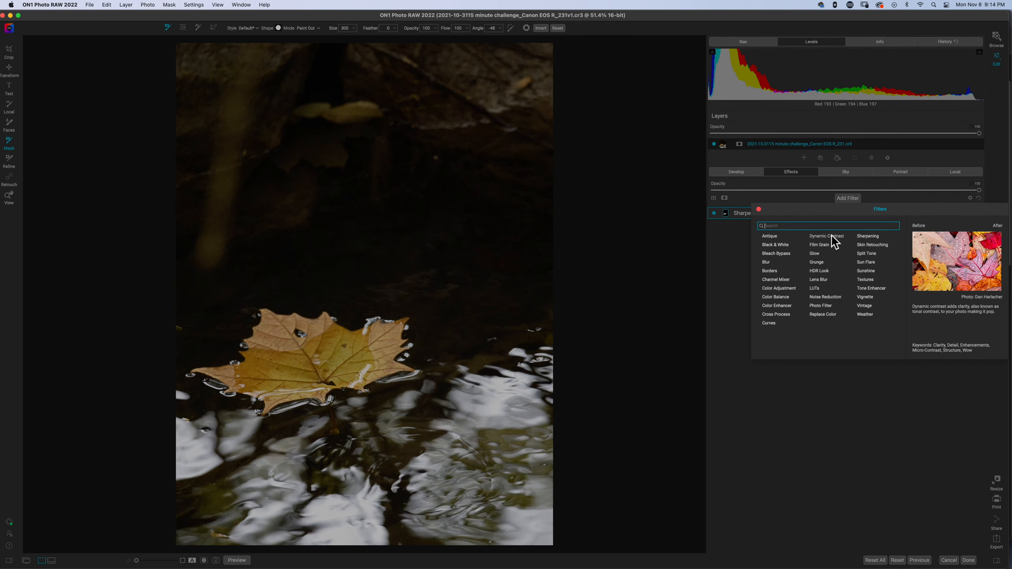
{"action": "left_click", "coordinate": [832, 236]}
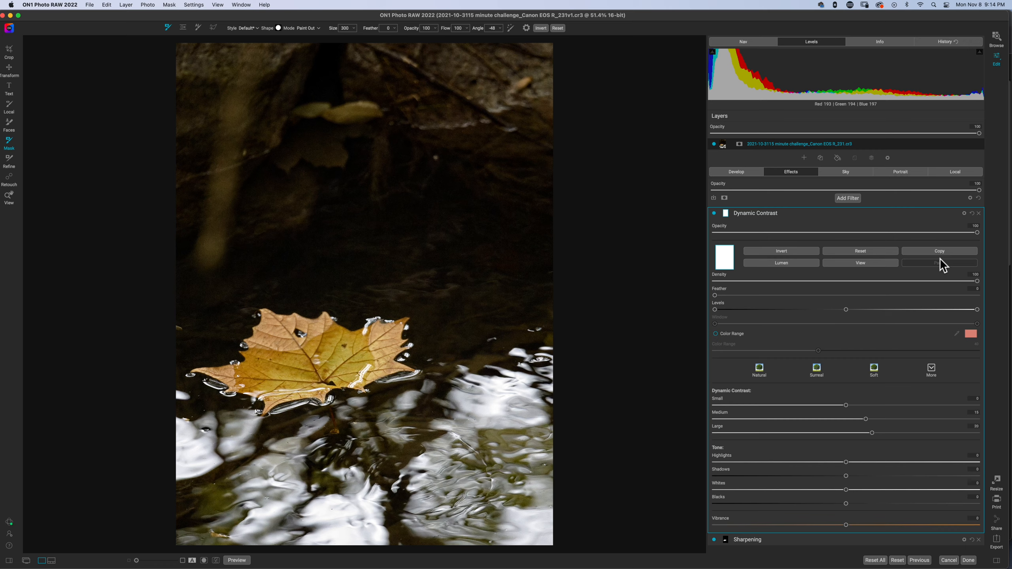
Step: Try to copy the Sharpening filter's mask and paste it onto the Dynamic Contrast filter
{"action": "left_click", "coordinate": [791, 216]}
{"action": "left_click", "coordinate": [793, 219]}
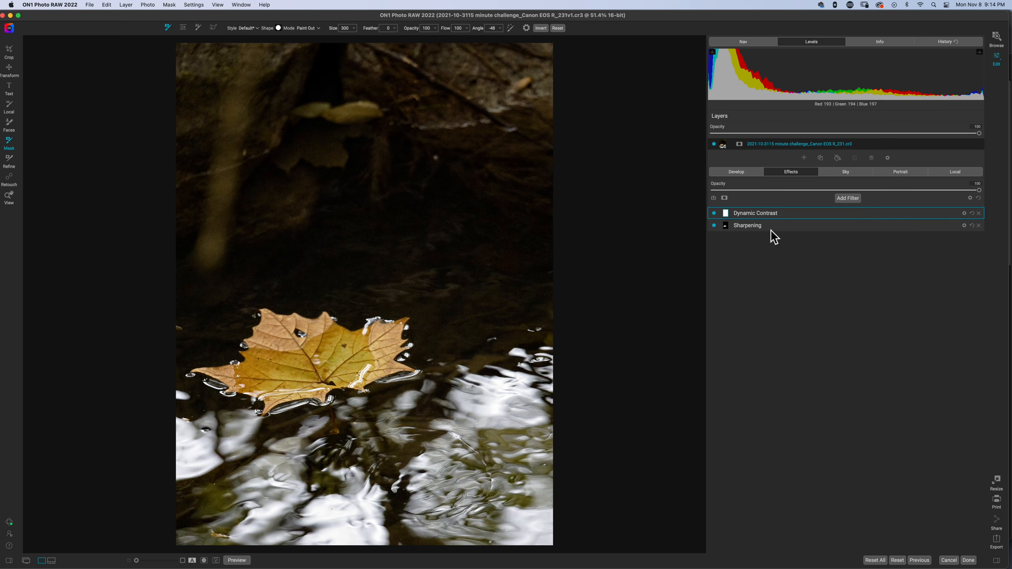
{"action": "left_click", "coordinate": [828, 228]}
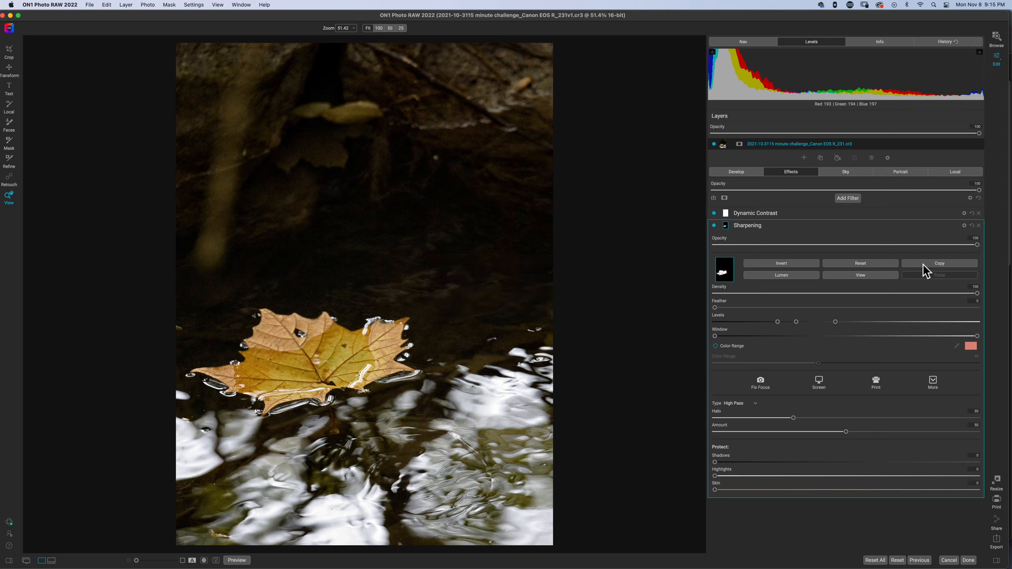
{"action": "left_click", "coordinate": [793, 216]}
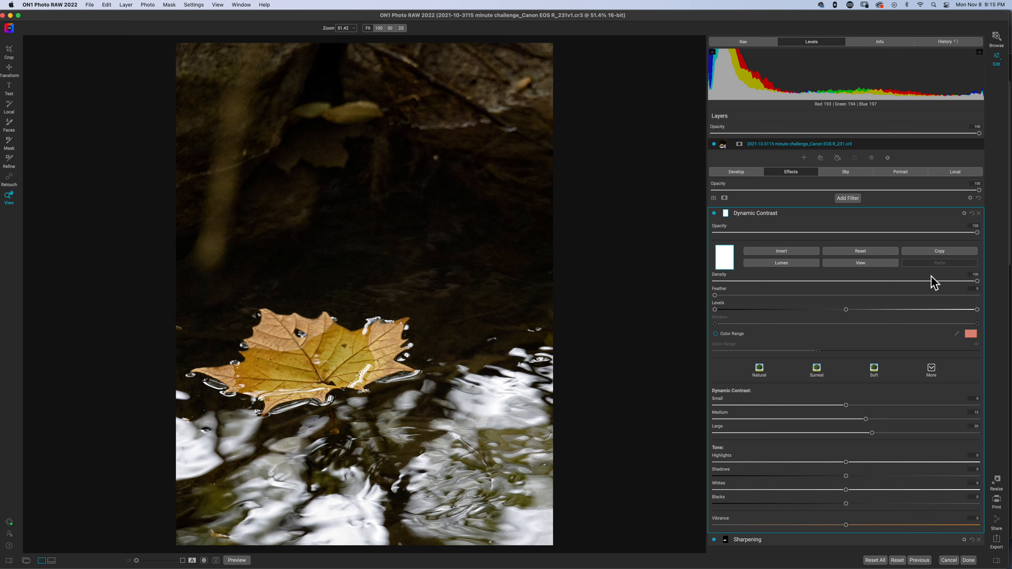
{"action": "left_click", "coordinate": [785, 216]}
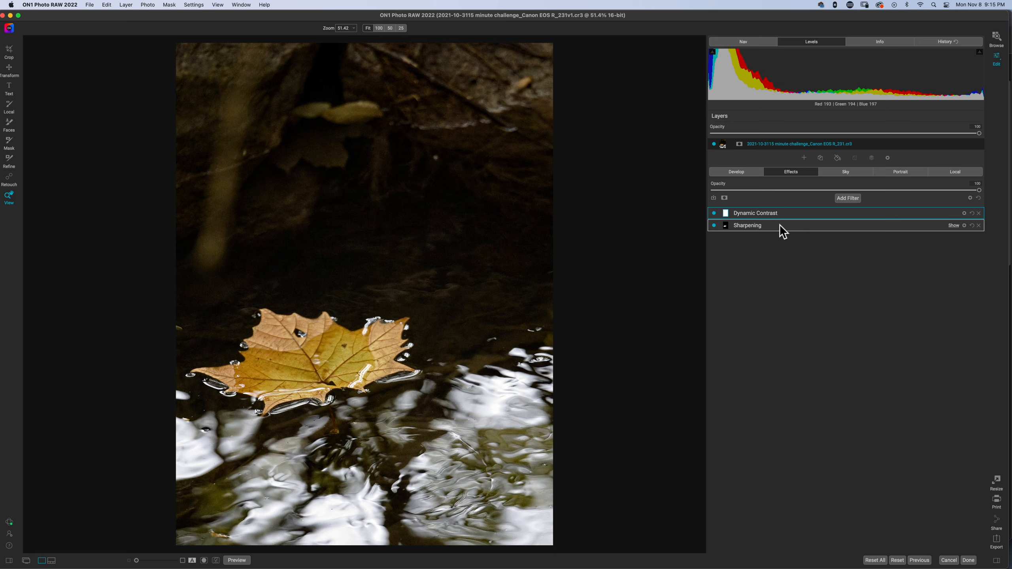
{"action": "left_click", "coordinate": [779, 225]}
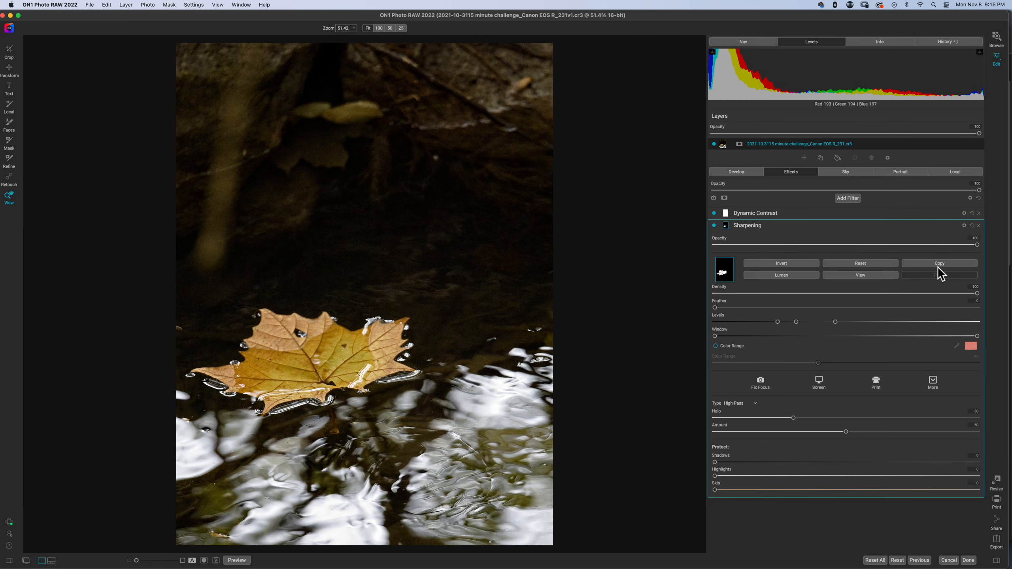
{"action": "left_click", "coordinate": [795, 215]}
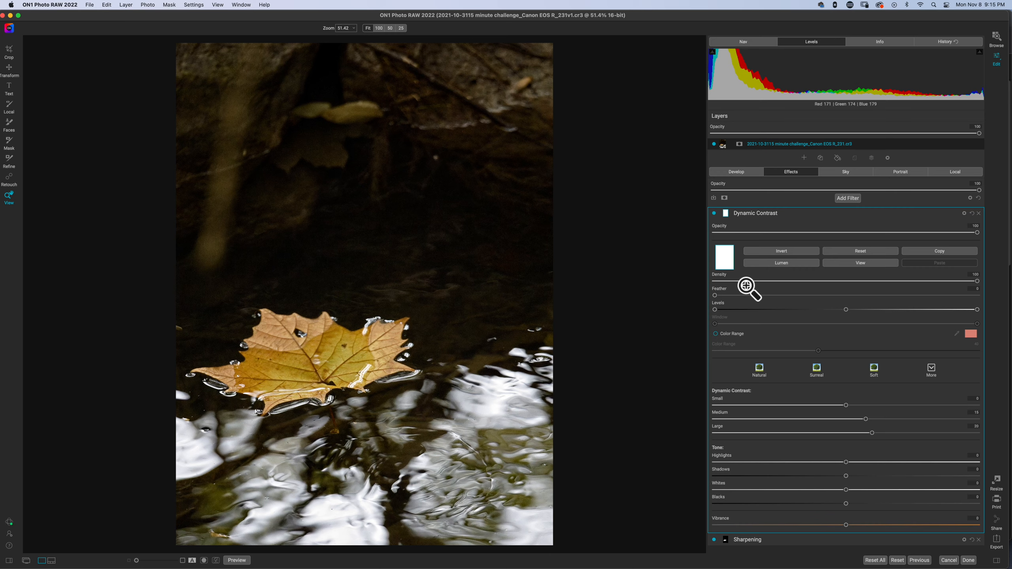
Step: Create a luminosity mask for Dynamic Contrast and tighten its Levels so the dark background turns black and the leaf brightens
{"action": "left_click", "coordinate": [782, 263]}
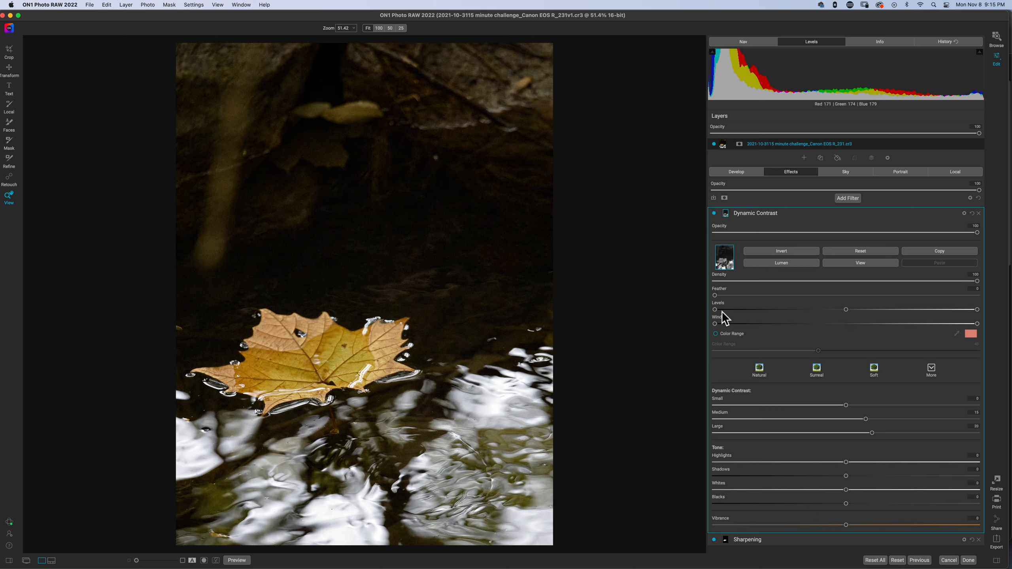
{"action": "left_click_drag", "start_coordinate": [715, 310], "coordinate": [734, 313]}
{"action": "key", "text": "o"}
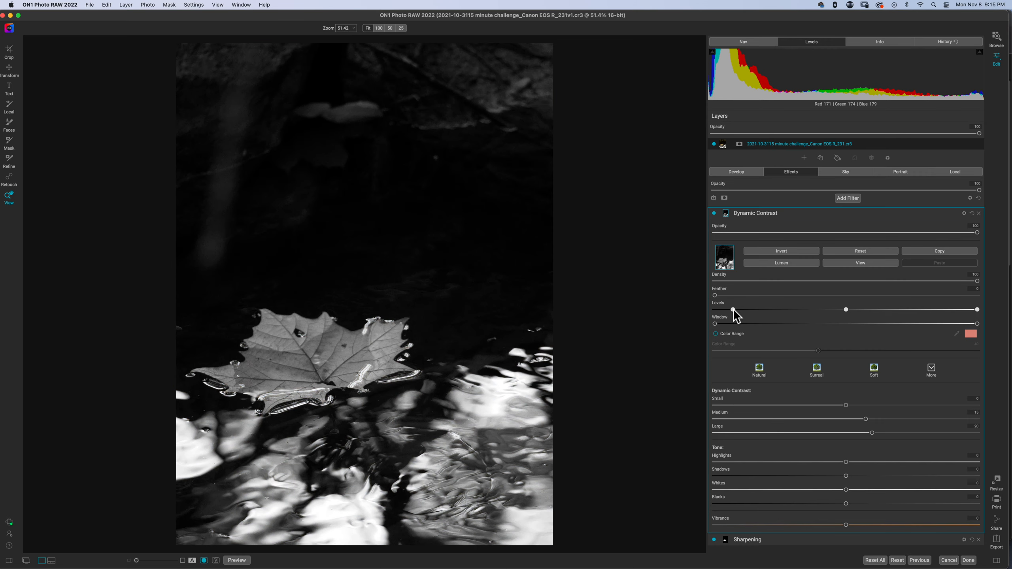
{"action": "left_click_drag", "start_coordinate": [732, 310], "coordinate": [819, 312]}
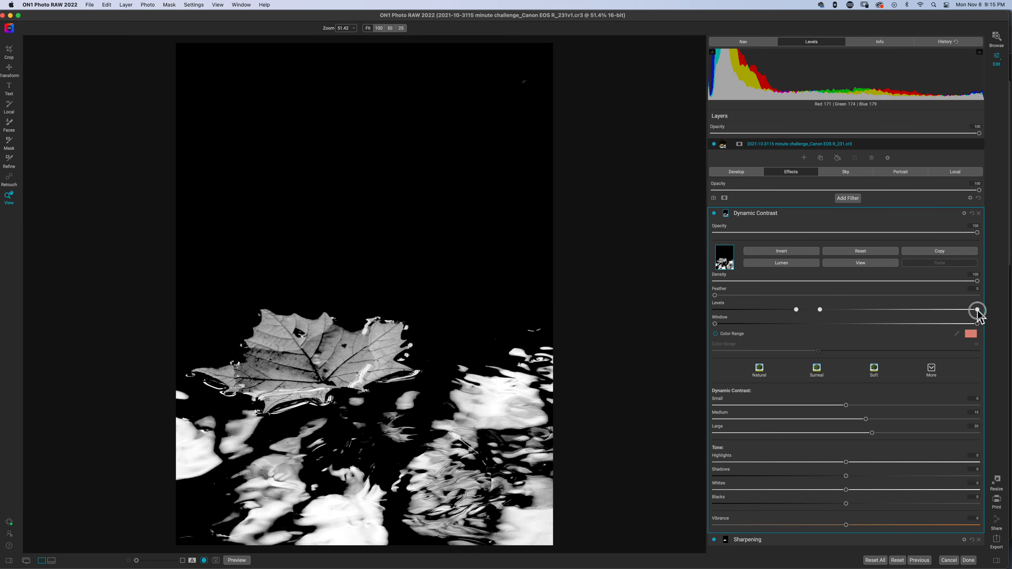
{"action": "left_click_drag", "start_coordinate": [977, 310], "coordinate": [851, 314]}
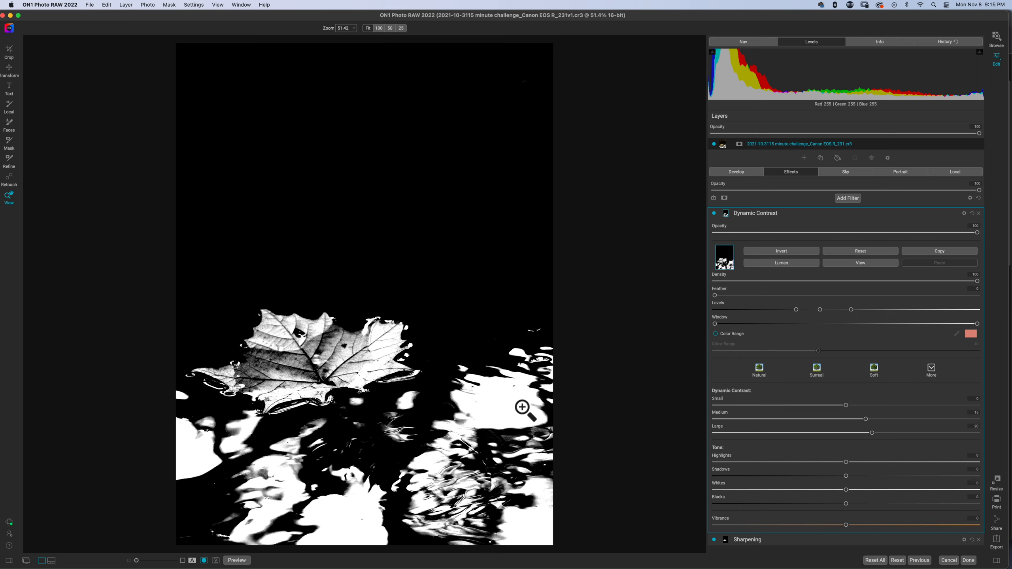
Step: Enlarge the masking brush to size 1400 and paint out the water reflections beside and below the leaf in the Dynamic Contrast mask
{"action": "key", "text": "b"}
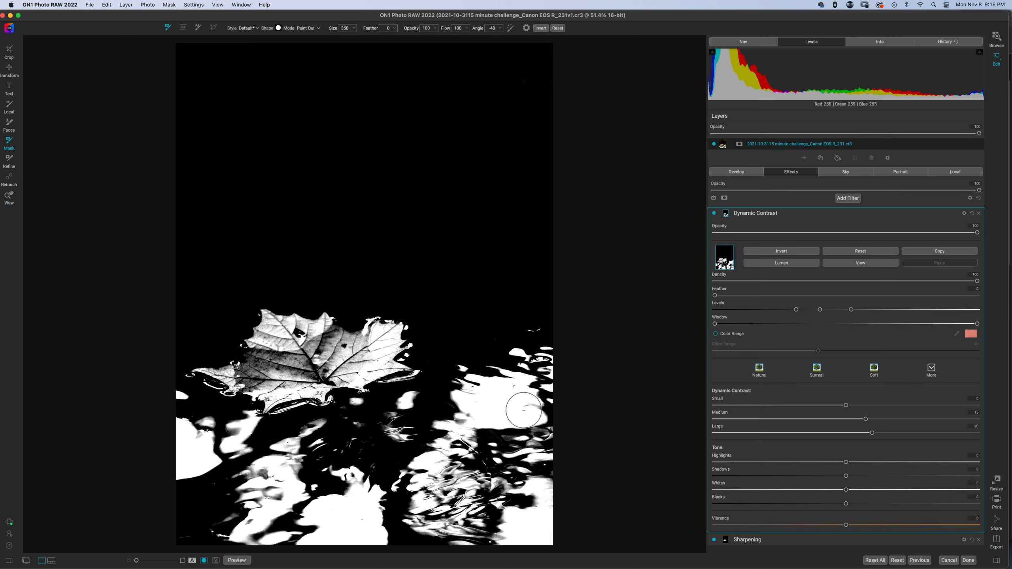
{"action": "key", "text": "bracketright"}
{"action": "key", "text": "bracketright"}
{"action": "key", "text": "bracketright"}
{"action": "key", "text": "bracketright"}
{"action": "key", "text": "bracketright"}
{"action": "key", "text": "bracketright"}
{"action": "key", "text": "bracketright"}
{"action": "key", "text": "bracketright"}
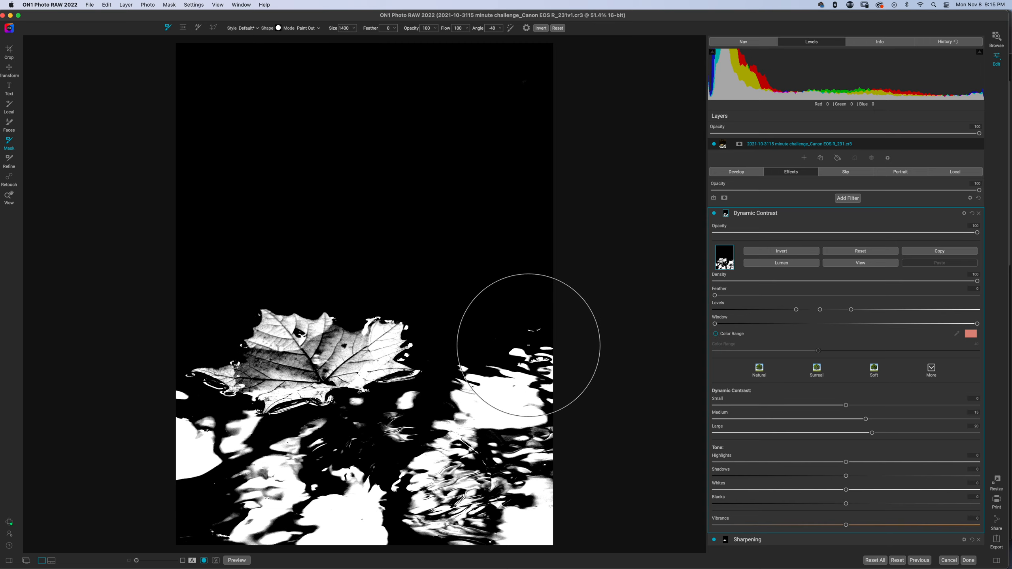
{"action": "mouse_move", "coordinate": [520, 324]}
{"action": "left_mouse_down"}
{"action": "mouse_move", "coordinate": [489, 505]}
{"action": "mouse_move", "coordinate": [501, 559]}
{"action": "mouse_move", "coordinate": [424, 542]}
{"action": "mouse_move", "coordinate": [404, 518]}
{"action": "mouse_move", "coordinate": [402, 479]}
{"action": "mouse_move", "coordinate": [433, 446]}
{"action": "mouse_move", "coordinate": [376, 486]}
{"action": "mouse_move", "coordinate": [288, 512]}
{"action": "mouse_move", "coordinate": [249, 505]}
{"action": "mouse_move", "coordinate": [138, 441]}
{"action": "mouse_move", "coordinate": [146, 469]}
{"action": "mouse_move", "coordinate": [192, 484]}
{"action": "left_mouse_up"}
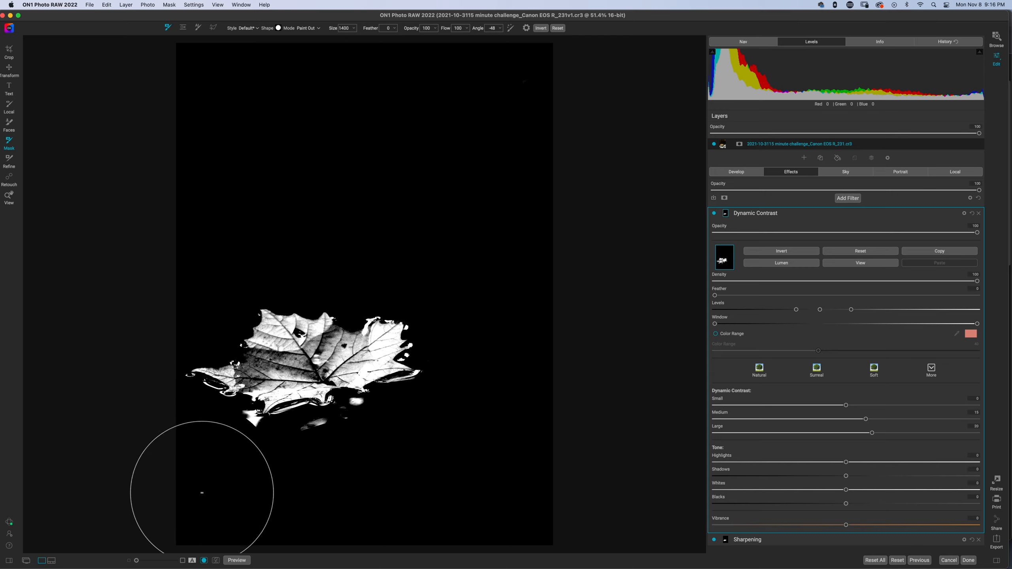
Step: Reduce the brush to size 800, paint out leftover water spots under the leaf in the Dynamic Contrast mask, and hide the mask view
{"action": "key", "text": "bracketleft"}
{"action": "key", "text": "bracketleft"}
{"action": "key", "text": "bracketleft"}
{"action": "key", "text": "bracketleft"}
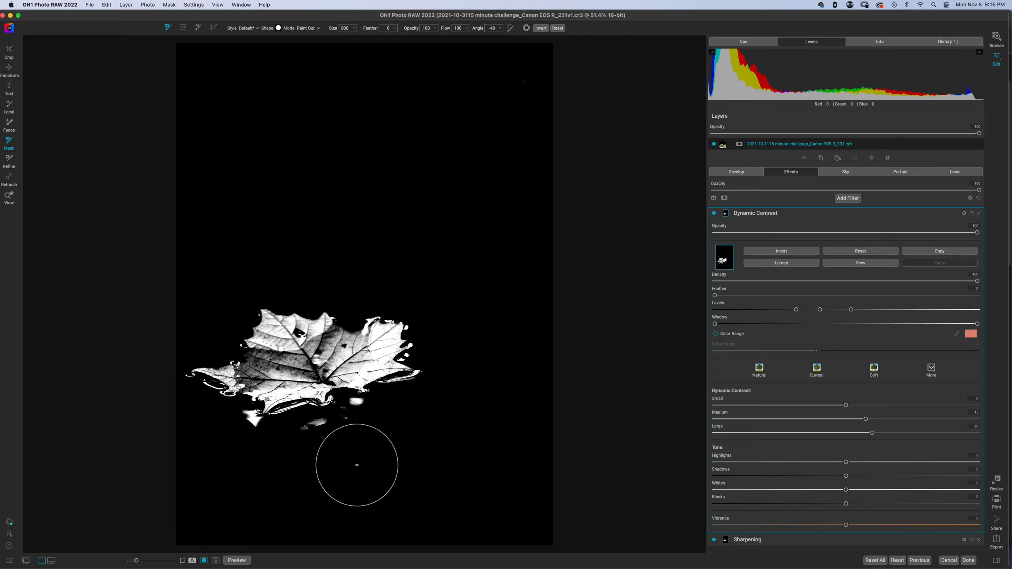
{"action": "mouse_move", "coordinate": [349, 455]}
{"action": "left_mouse_down"}
{"action": "mouse_move", "coordinate": [339, 441]}
{"action": "mouse_move", "coordinate": [244, 445]}
{"action": "mouse_move", "coordinate": [230, 435]}
{"action": "left_mouse_up"}
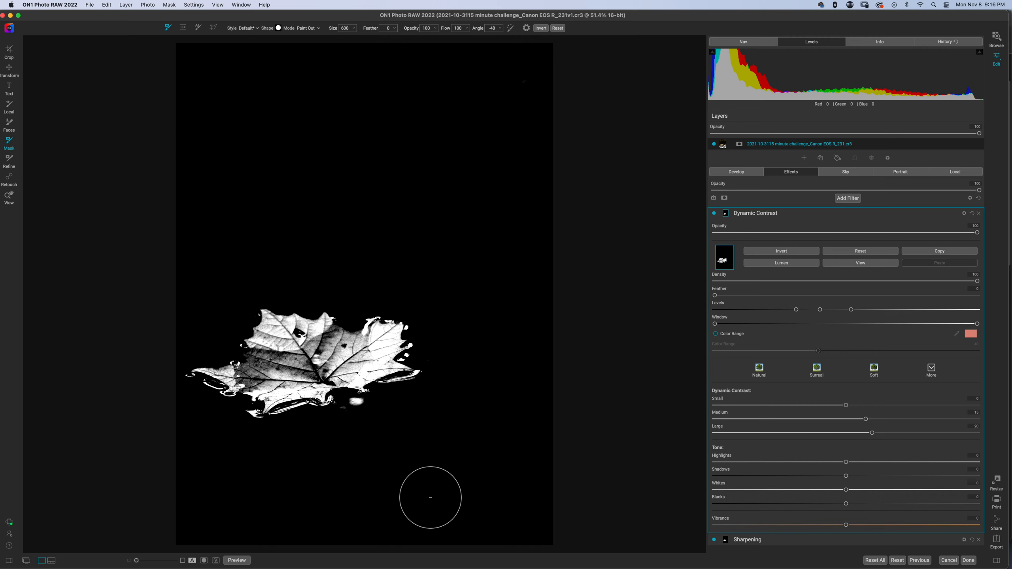
{"action": "key", "text": "o"}
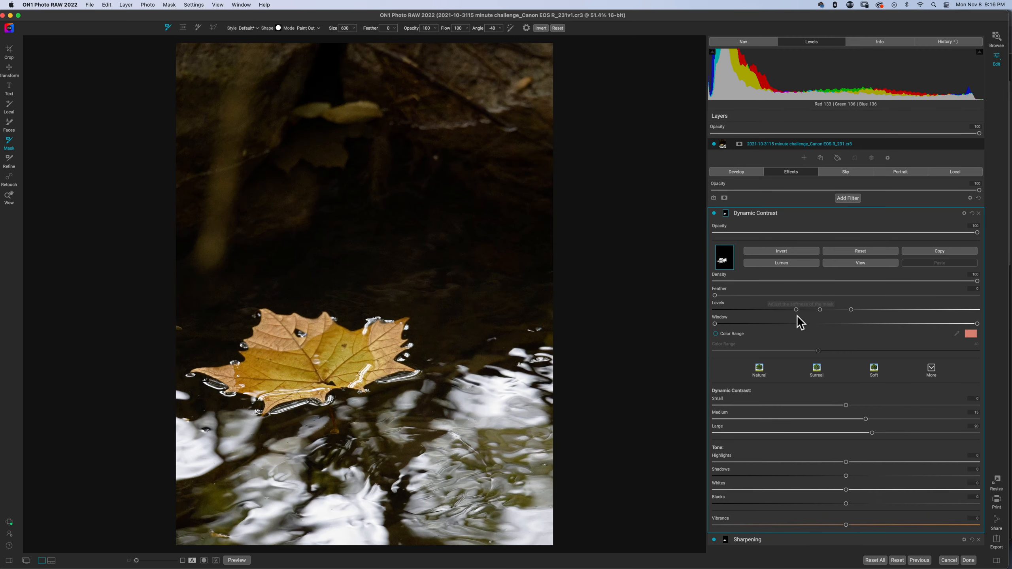
Step: In Dynamic Contrast, set Vibrance to 10, lower Blacks, slightly raise Whites and Shadows, and reduce the filter's opacity to 80
{"action": "left_click", "coordinate": [725, 214]}
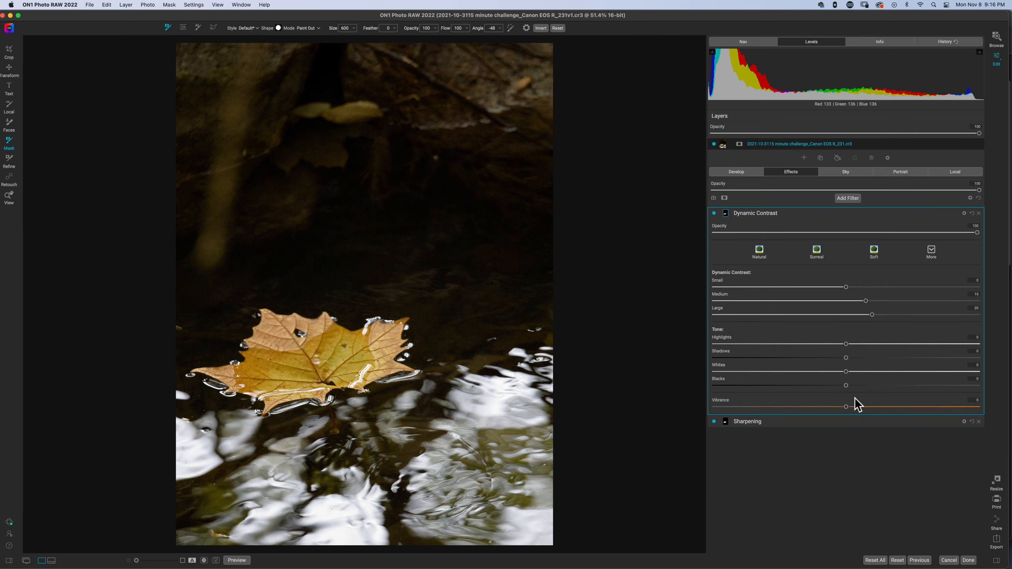
{"action": "left_click_drag", "start_coordinate": [847, 409], "coordinate": [859, 410]}
{"action": "left_click_drag", "start_coordinate": [846, 385], "coordinate": [832, 387]}
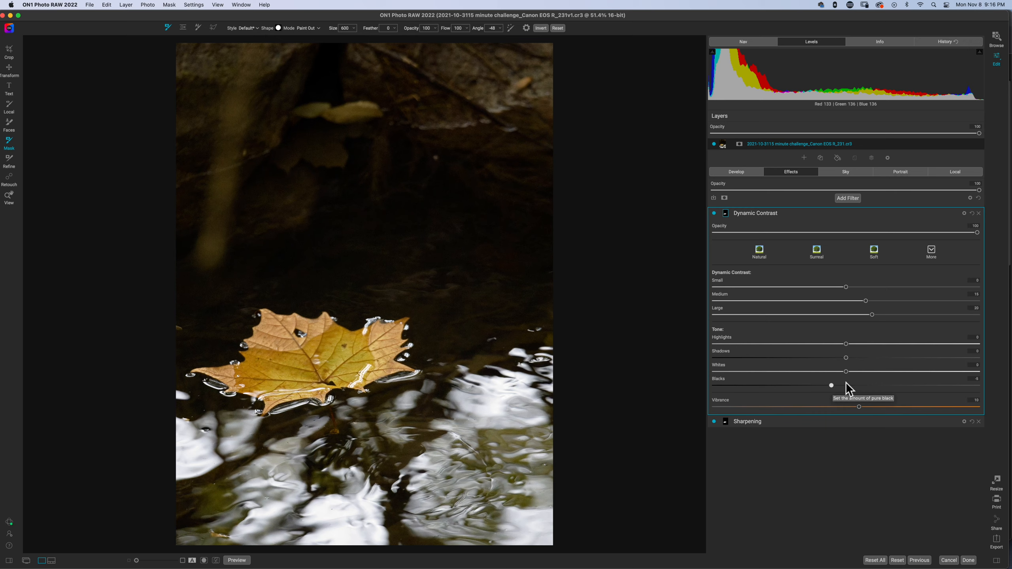
{"action": "left_click_drag", "start_coordinate": [847, 372], "coordinate": [851, 359]}
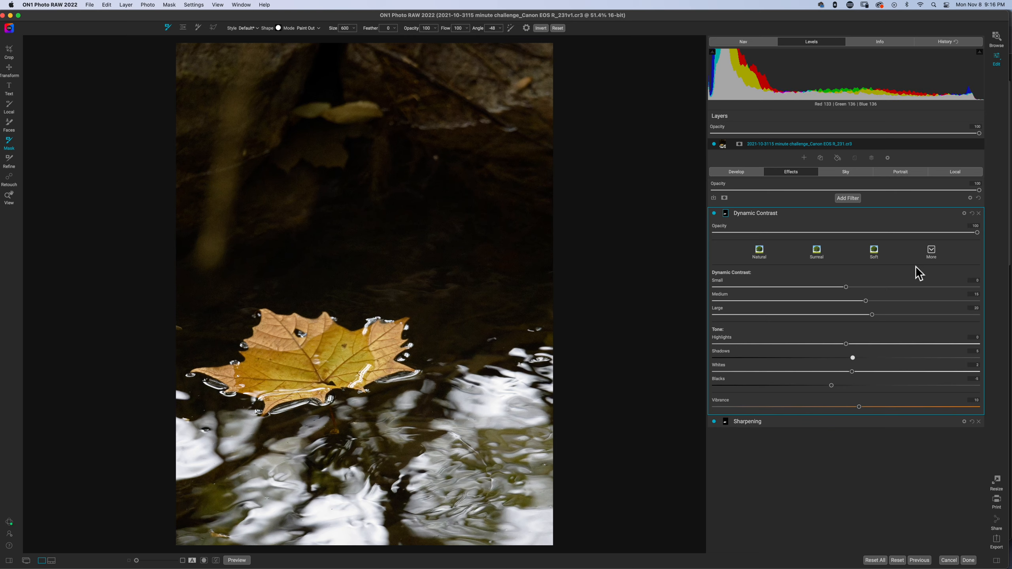
{"action": "left_click_drag", "start_coordinate": [977, 234], "coordinate": [924, 233]}
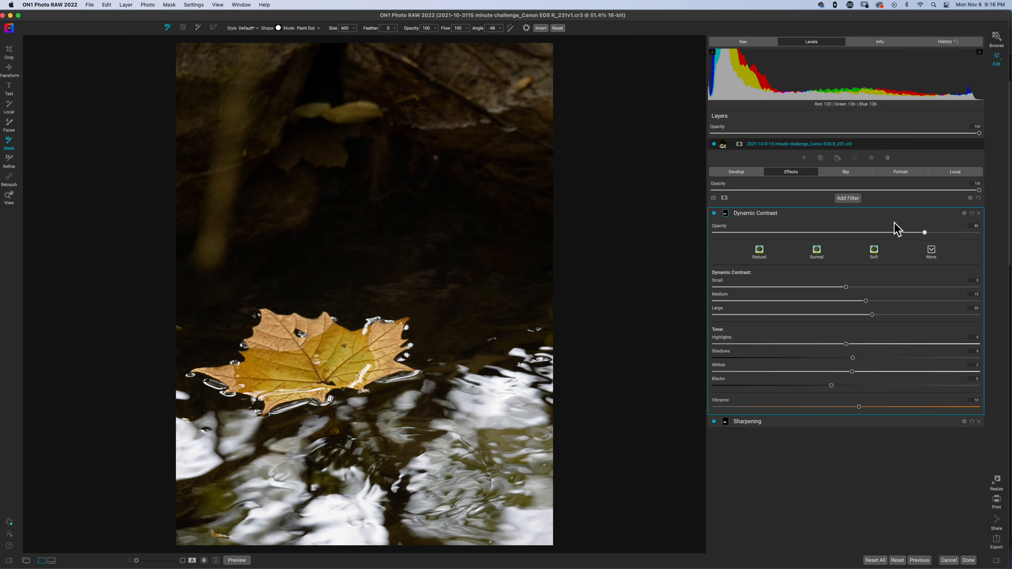
{"action": "left_click", "coordinate": [859, 213]}
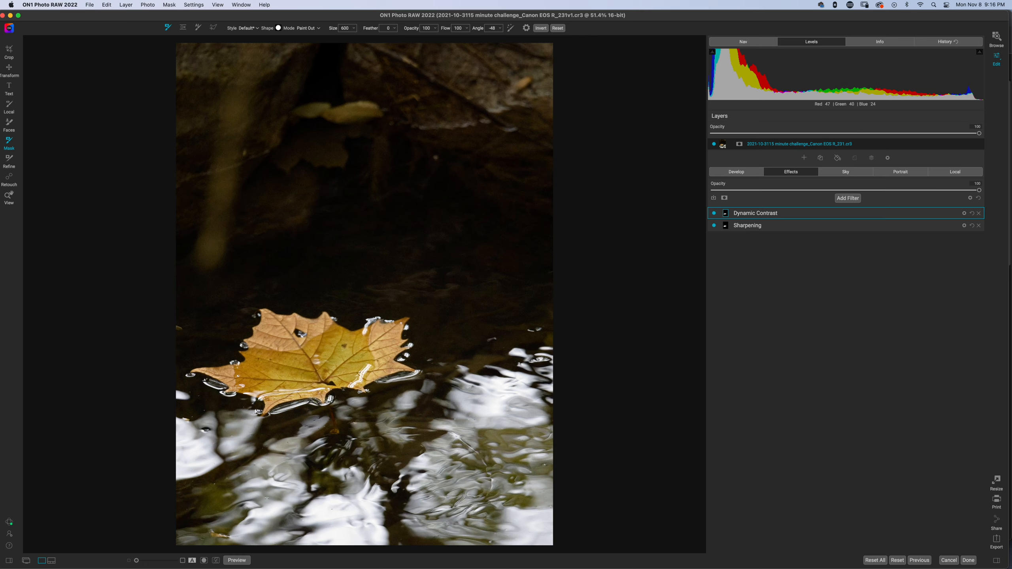
Step: Add a Tone Enhancer filter to the photo's effects stack
{"action": "left_click", "coordinate": [740, 173]}
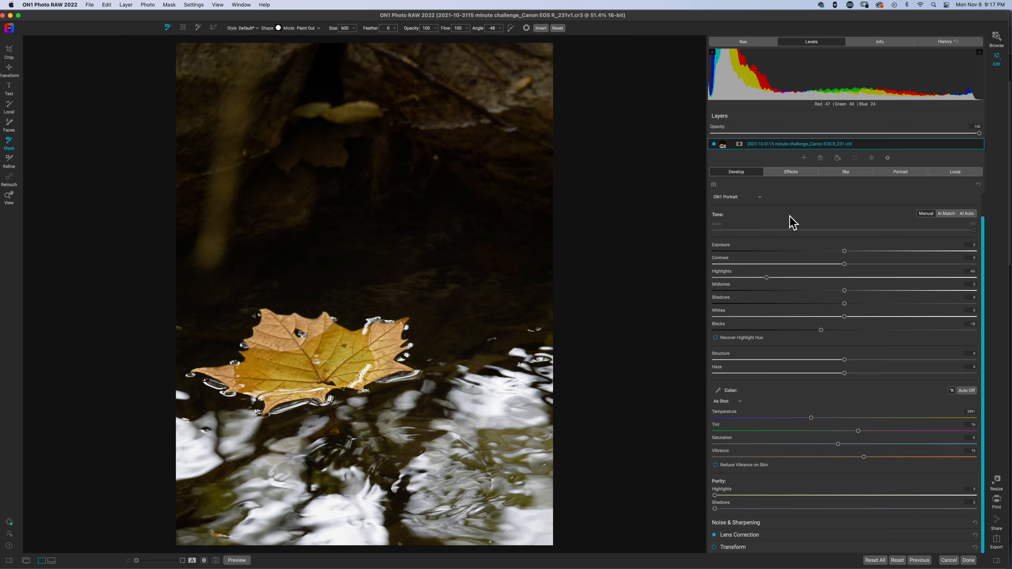
{"action": "left_click", "coordinate": [792, 173]}
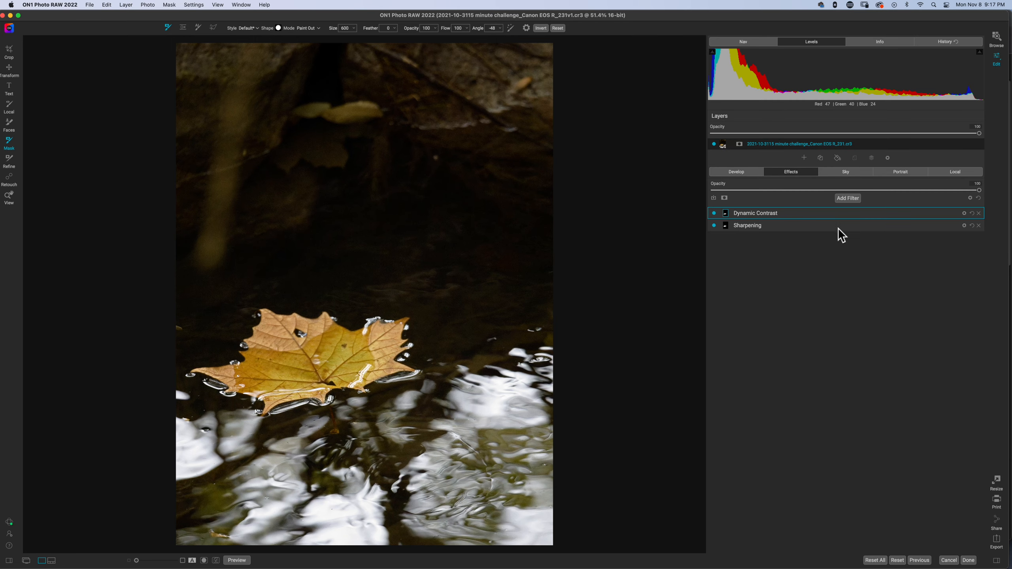
{"action": "left_click", "coordinate": [846, 198]}
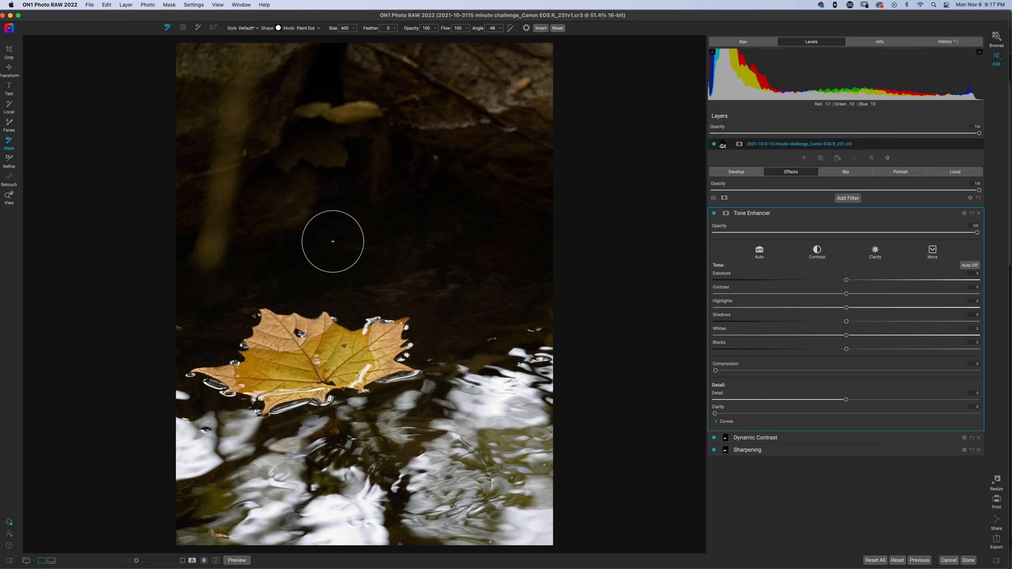
Step: Try lifting Shadows in Tone Enhancer, compare the photo with the filter off and on, and reset Shadows
{"action": "left_click", "coordinate": [847, 281]}
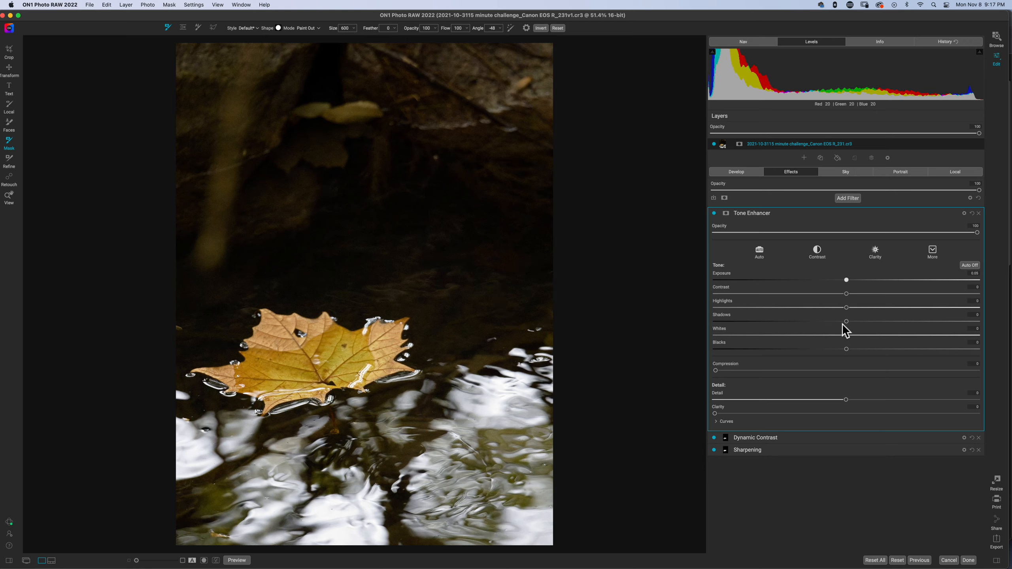
{"action": "left_click_drag", "start_coordinate": [846, 322], "coordinate": [875, 323]}
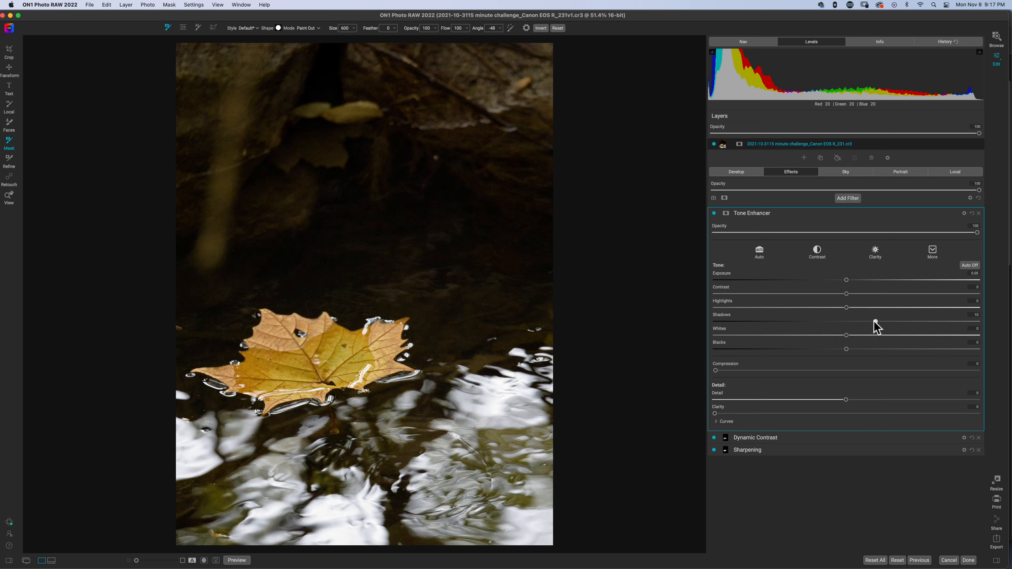
{"action": "left_click", "coordinate": [714, 214]}
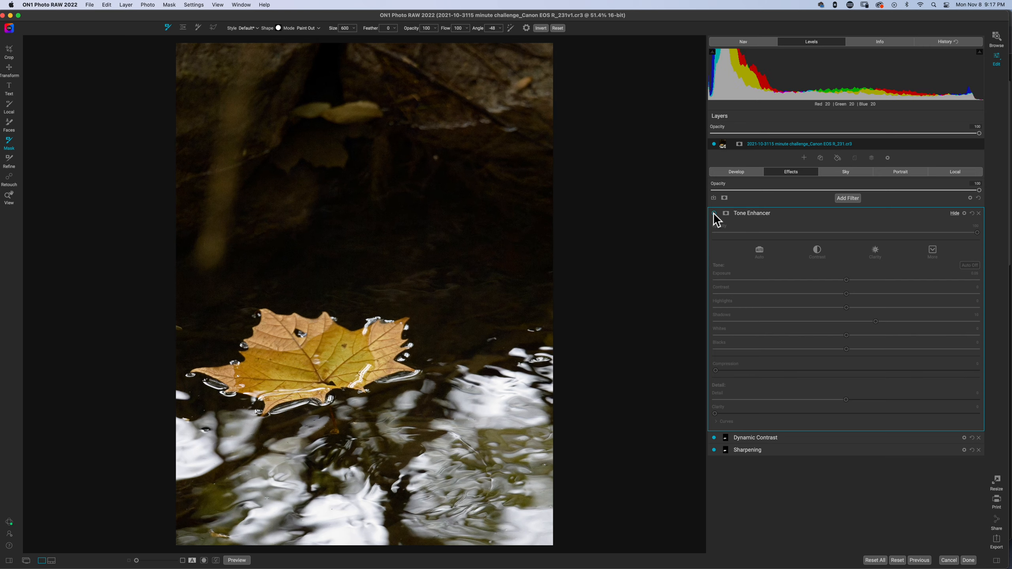
{"action": "left_click", "coordinate": [713, 214]}
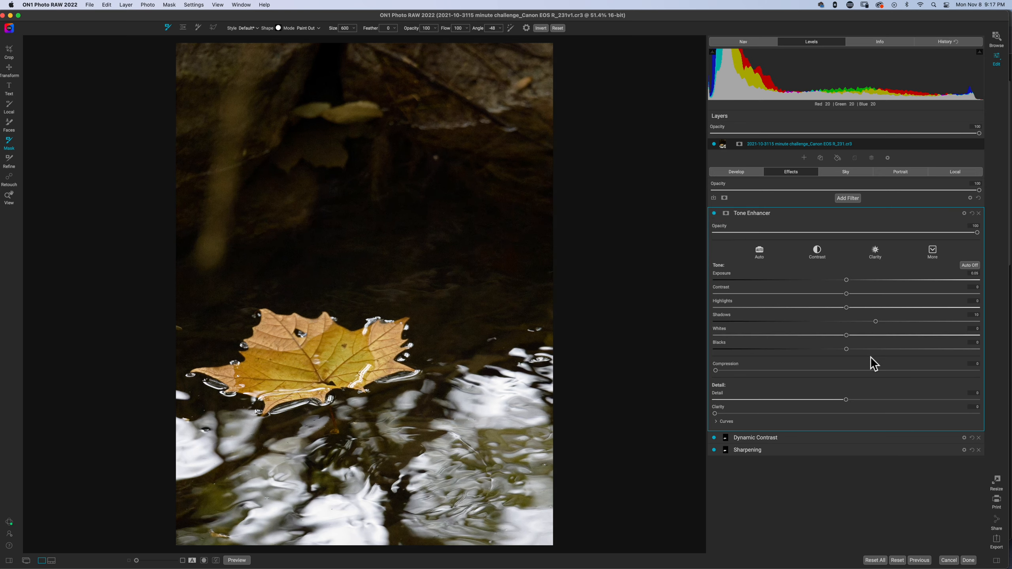
{"action": "double_click", "coordinate": [875, 321]}
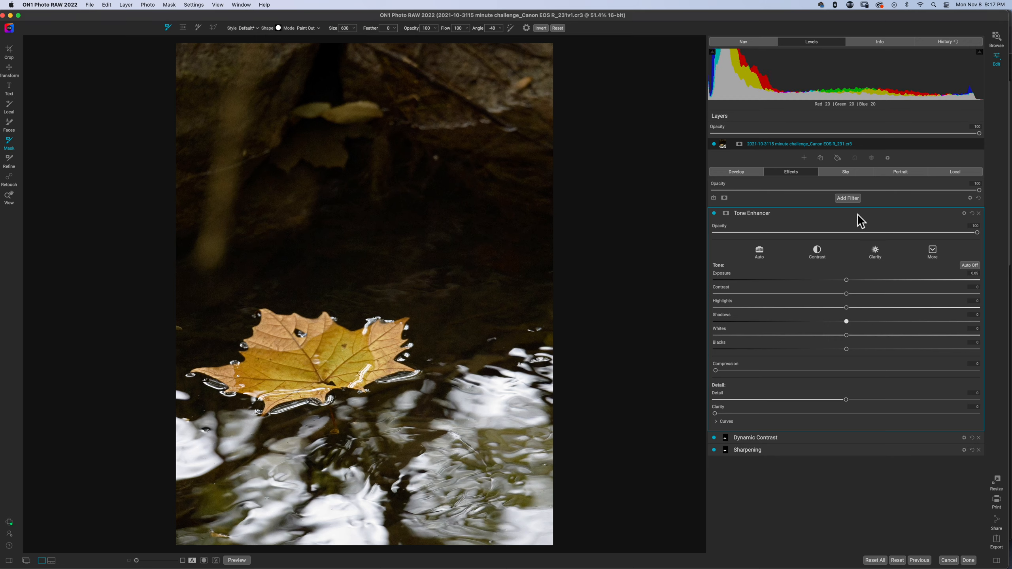
Step: Add a local adjustment with Exposure 0.25 and Shadows 27, and switch to the masking bug for its mask
{"action": "left_click", "coordinate": [952, 173]}
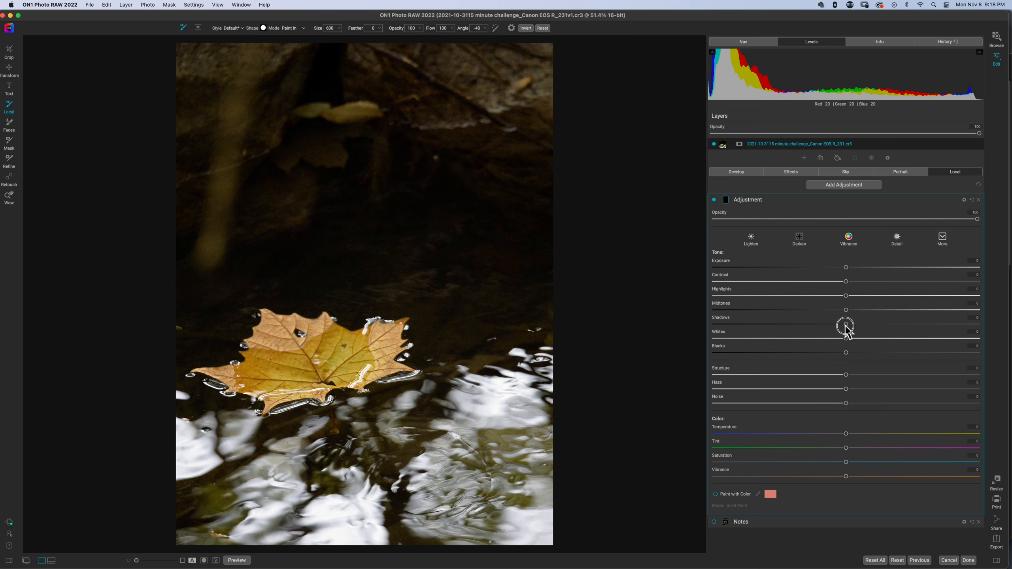
{"action": "left_click_drag", "start_coordinate": [845, 324], "coordinate": [881, 328]}
{"action": "left_click_drag", "start_coordinate": [848, 270], "coordinate": [853, 269]}
{"action": "key", "text": "b"}
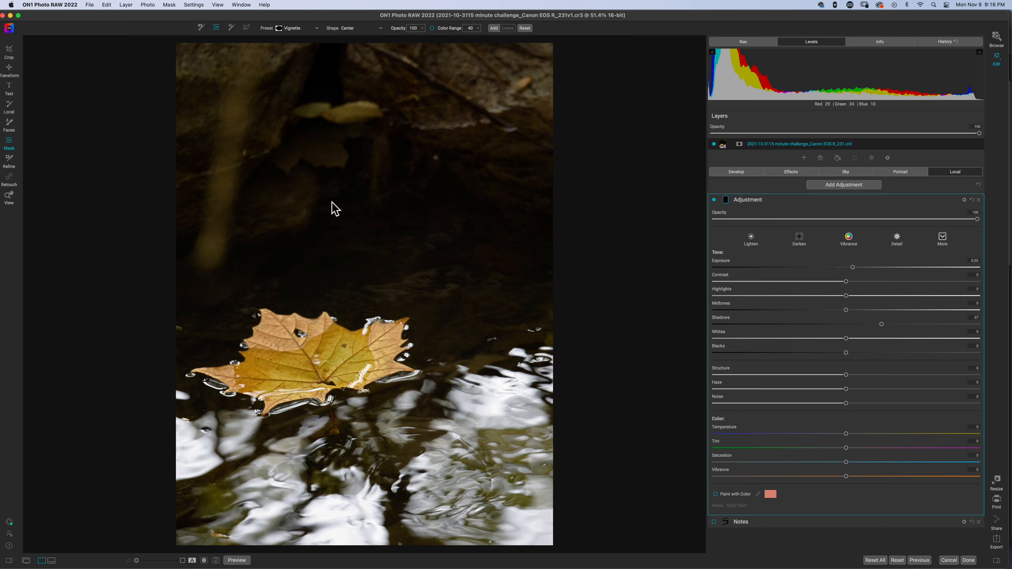
Step: Place a masking bug with the Edges shape, then shrink, tilt and flatten it over the dark water above and right of the leaf
{"action": "left_click", "coordinate": [343, 224]}
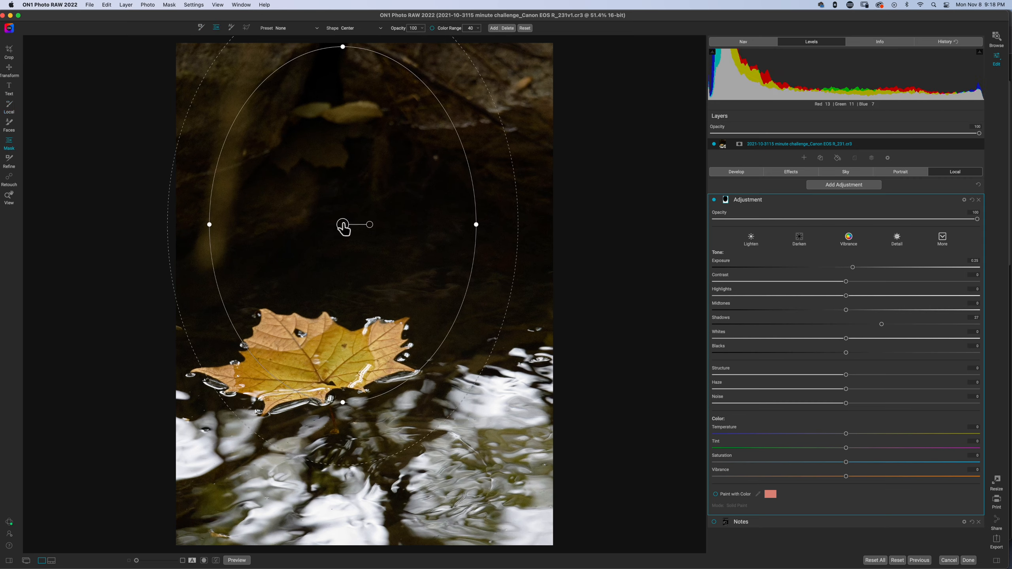
{"action": "left_click", "coordinate": [349, 28]}
{"action": "left_click", "coordinate": [349, 40]}
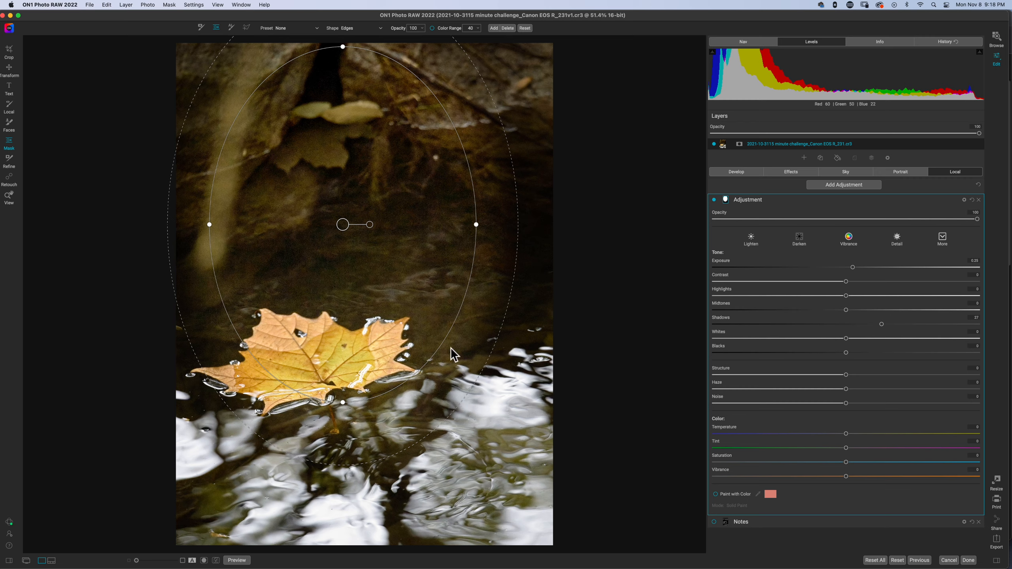
{"action": "left_click_drag", "start_coordinate": [439, 329], "coordinate": [427, 210]}
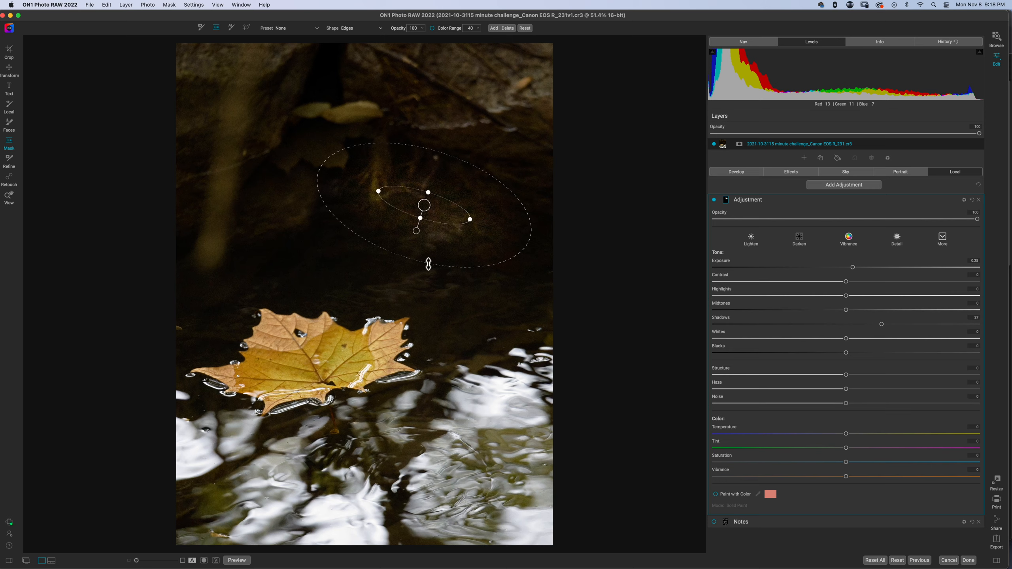
{"action": "left_click_drag", "start_coordinate": [428, 264], "coordinate": [428, 246]}
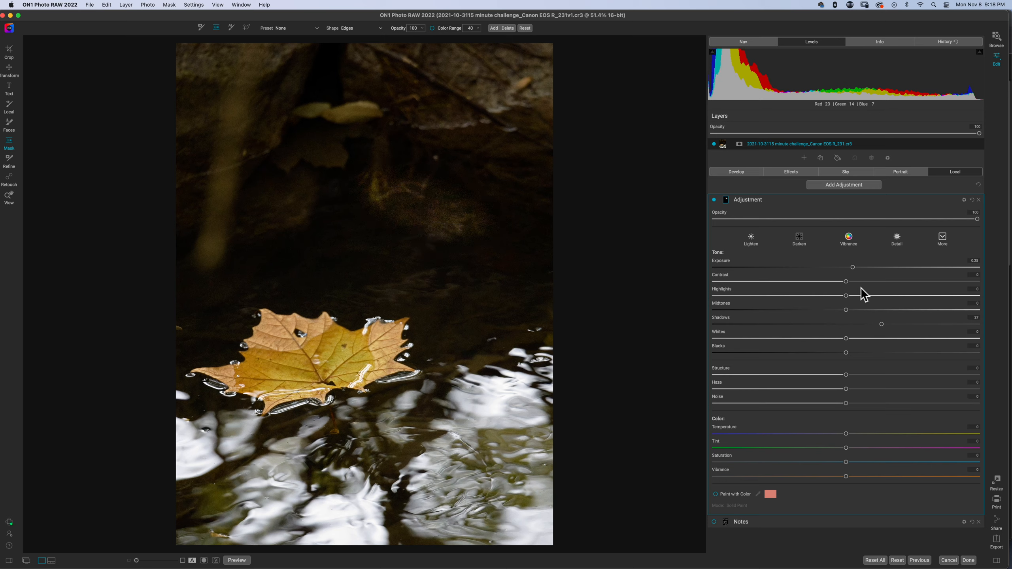
Step: Set the local adjustment's Shadows to 15 and Exposure to 0.45, and rename it Water Bright 1
{"action": "mouse_move", "coordinate": [874, 328]}
{"action": "left_mouse_down"}
{"action": "mouse_move", "coordinate": [858, 327]}
{"action": "mouse_move", "coordinate": [867, 326]}
{"action": "left_mouse_up"}
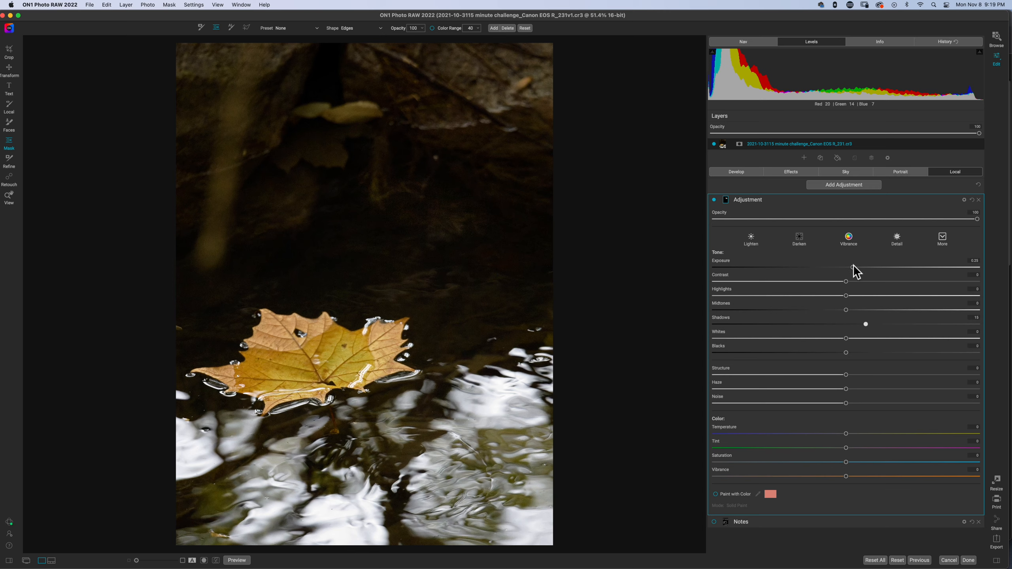
{"action": "left_click_drag", "start_coordinate": [852, 266], "coordinate": [858, 269]}
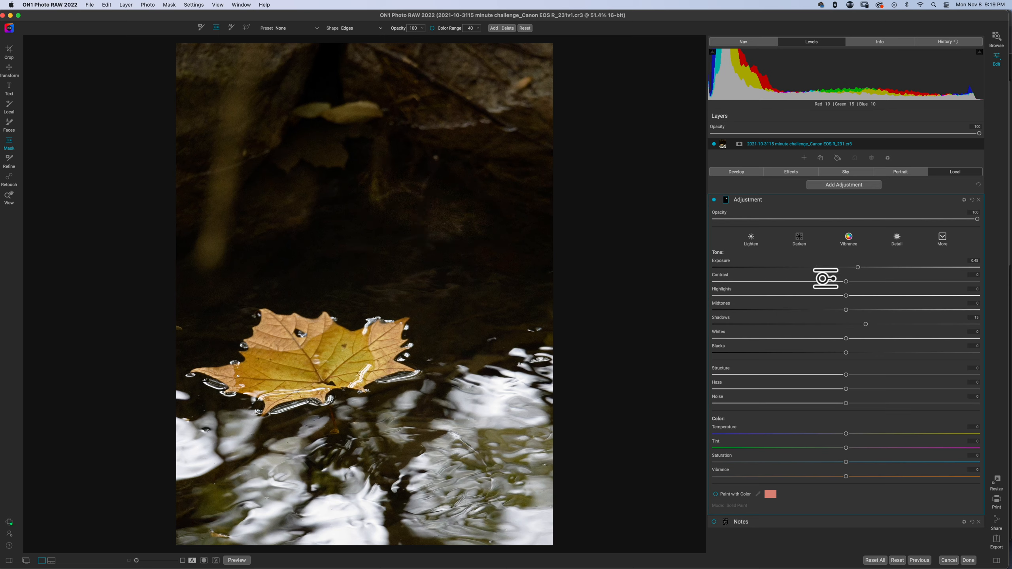
{"action": "double_click", "coordinate": [740, 199]}
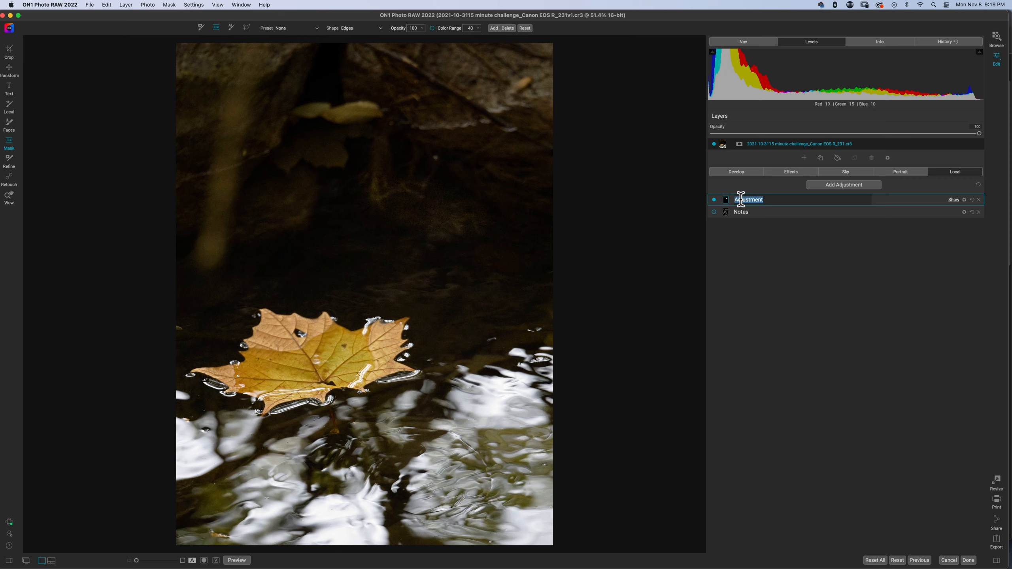
{"action": "type", "text": "Water Bright 1"}
{"action": "key", "text": "Return"}
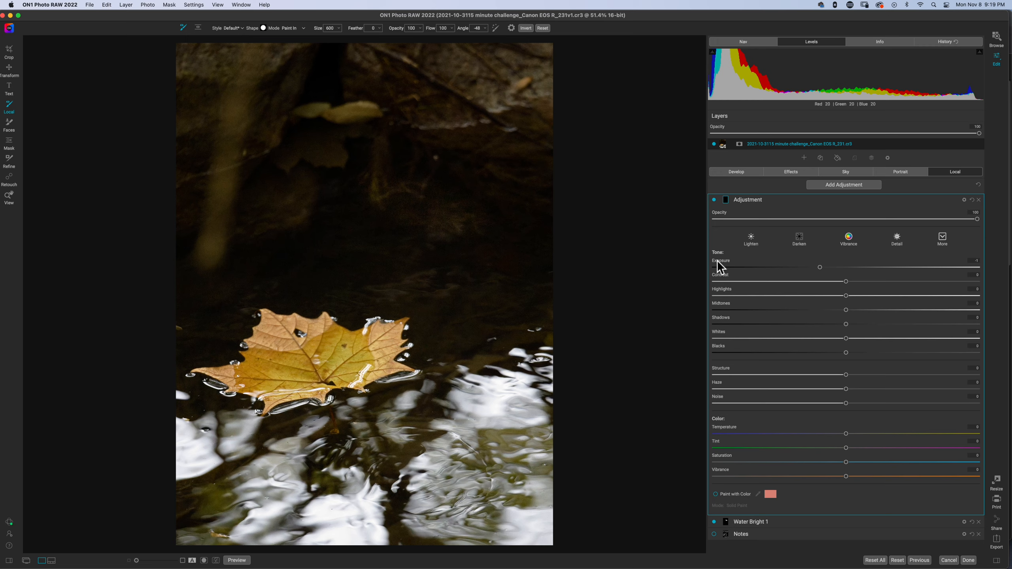
Step: Create another local adjustment with Exposure 0.15 and Shadows 17, and switch to the masking bug
{"action": "left_click_drag", "start_coordinate": [843, 268], "coordinate": [852, 272]}
{"action": "left_click_drag", "start_coordinate": [848, 324], "coordinate": [870, 328]}
{"action": "key", "text": "m"}
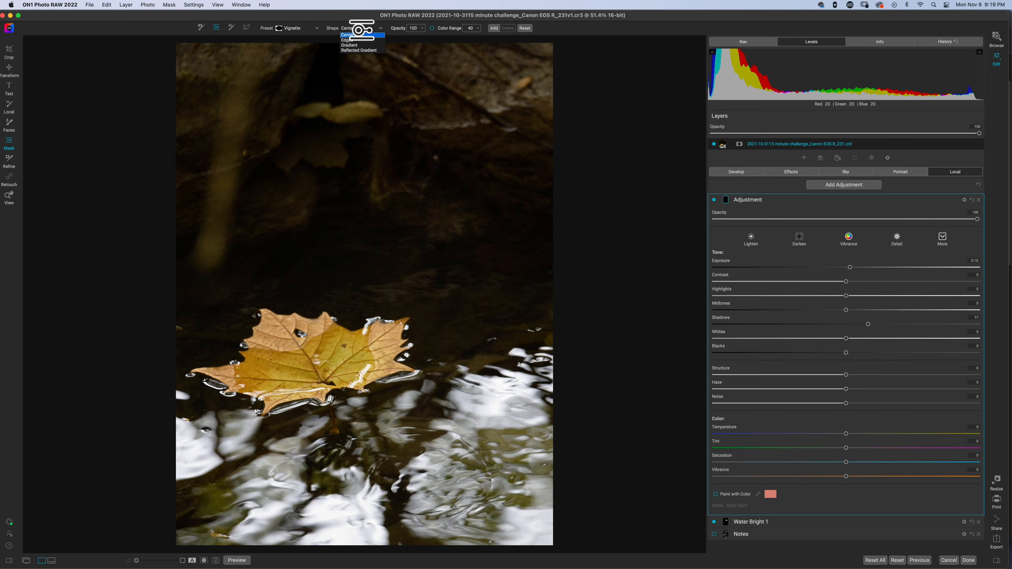
Step: Place an Edges-shaped masking bug, flatten and tilt it across the dark water just above the leaf, and compare the adjustment off and on
{"action": "left_click", "coordinate": [360, 33]}
{"action": "left_click", "coordinate": [361, 39]}
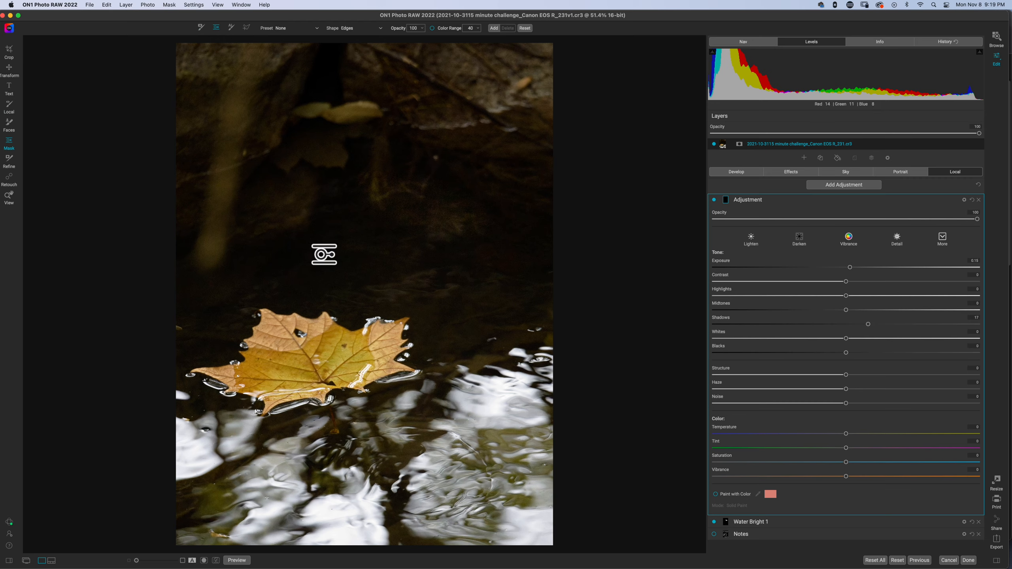
{"action": "left_click", "coordinate": [324, 254]}
{"action": "left_click_drag", "start_coordinate": [366, 262], "coordinate": [406, 269]}
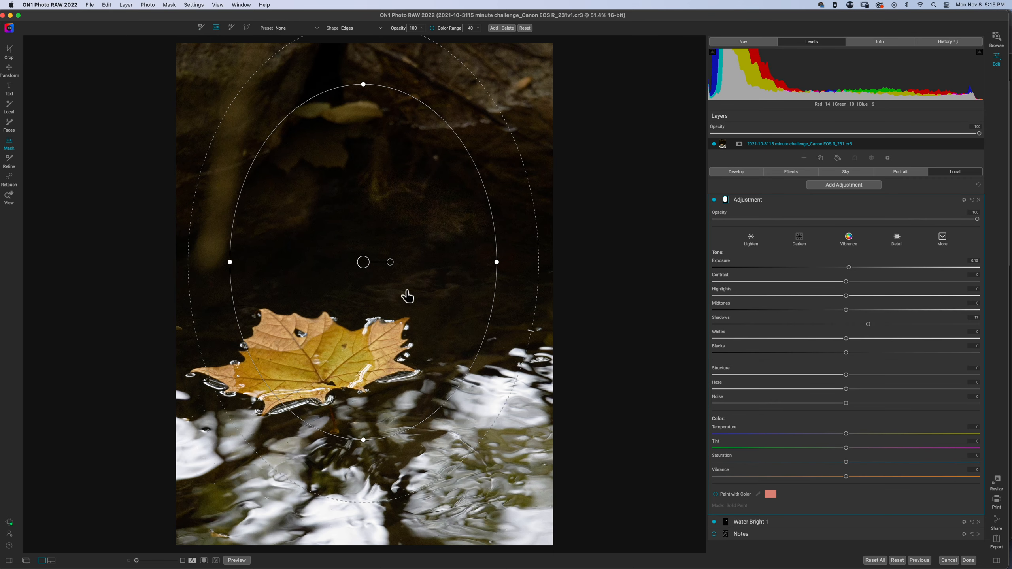
{"action": "left_click_drag", "start_coordinate": [481, 364], "coordinate": [396, 283]}
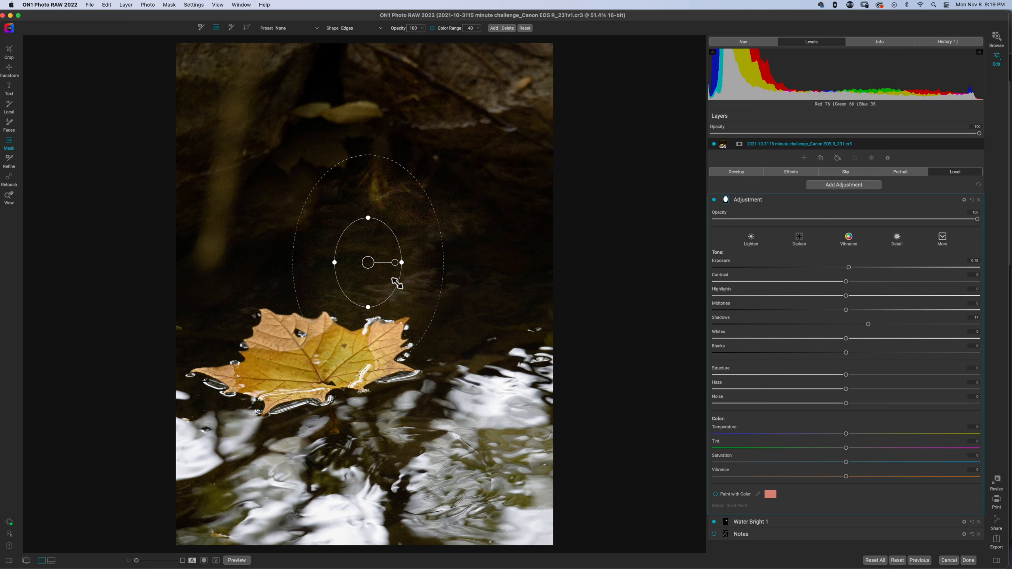
{"action": "left_click_drag", "start_coordinate": [334, 263], "coordinate": [454, 286]}
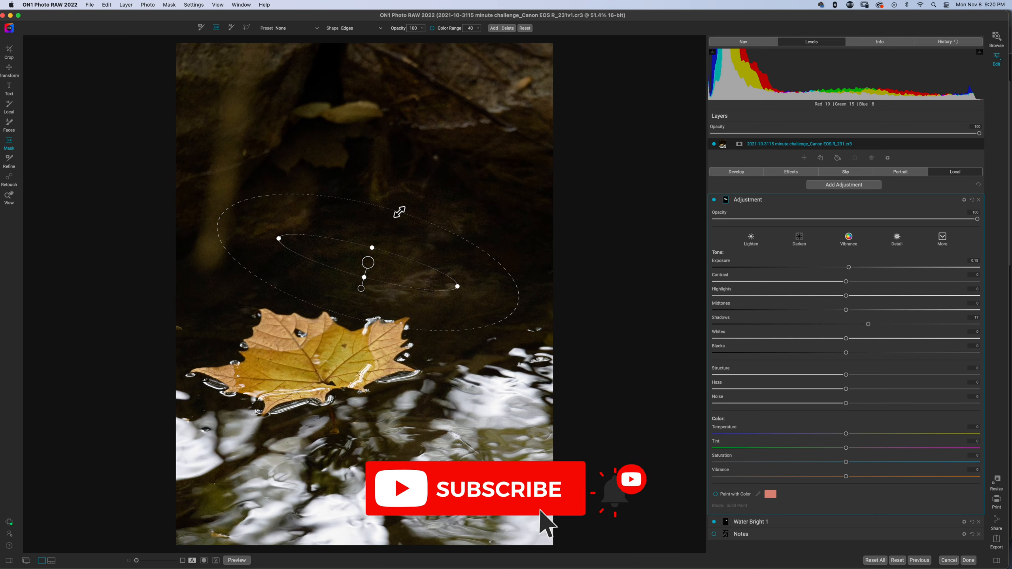
{"action": "left_click_drag", "start_coordinate": [399, 213], "coordinate": [391, 232]}
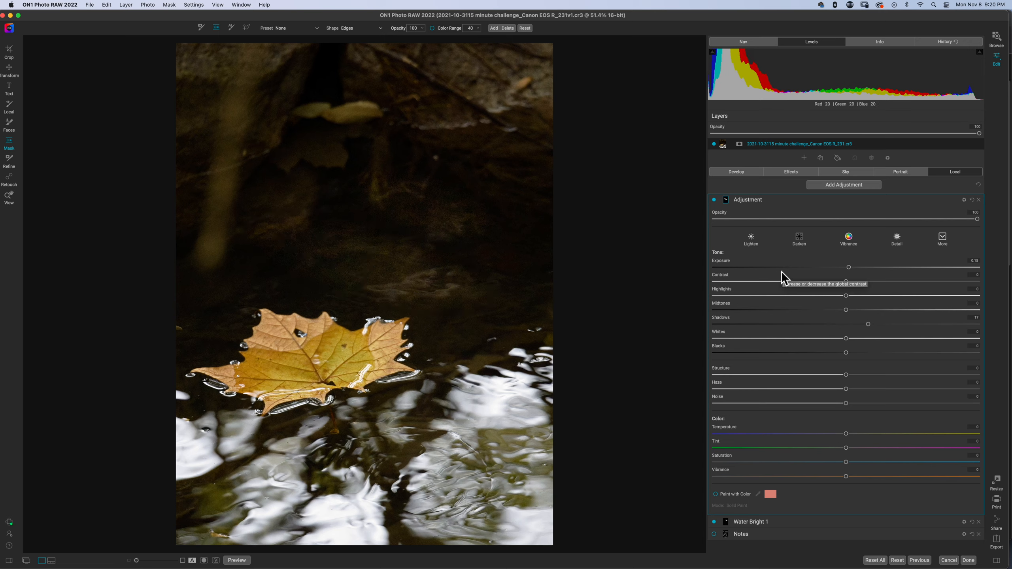
{"action": "left_click", "coordinate": [714, 200]}
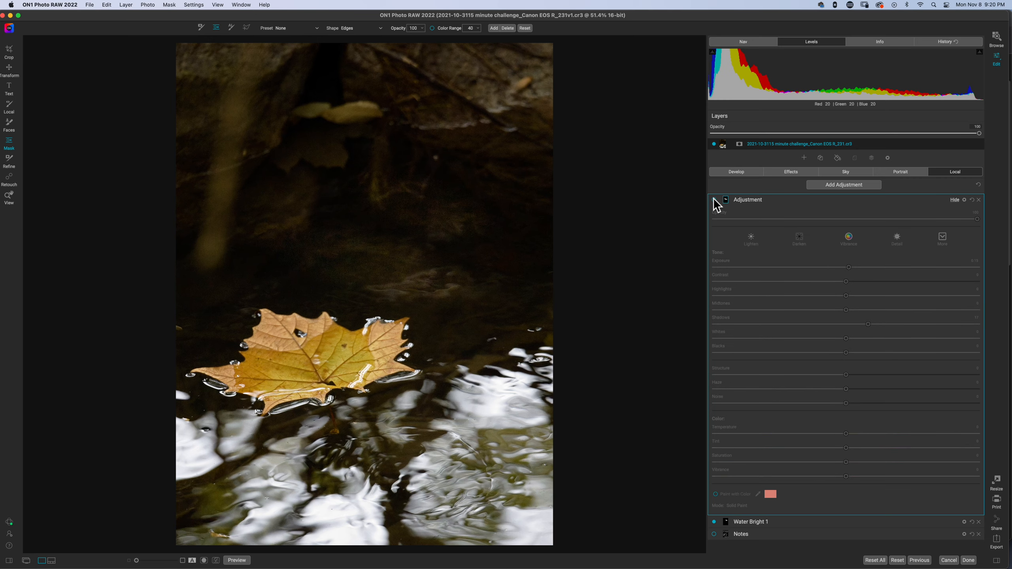
{"action": "left_click", "coordinate": [714, 200]}
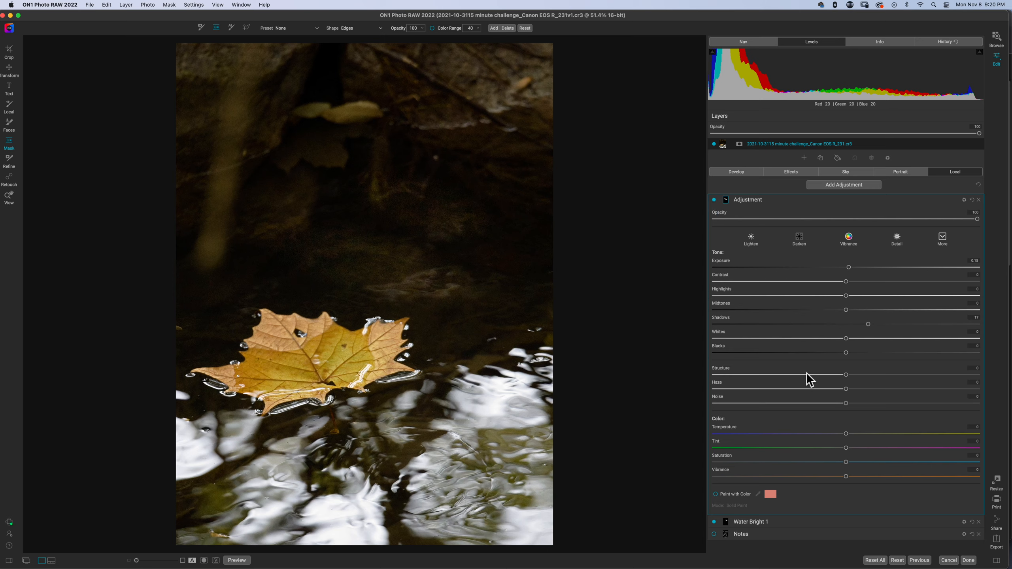
{"action": "left_click", "coordinate": [796, 203]}
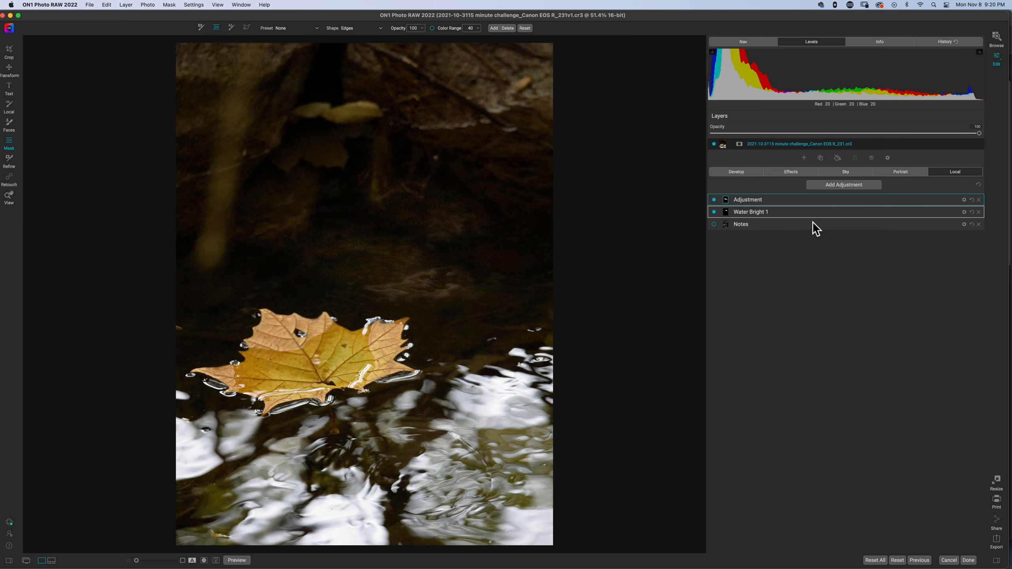
Step: Add a Color Adjustment filter and tune the leaf's Orange to Saturation 29, a Hue shifted toward red and a narrower Range
{"action": "left_click", "coordinate": [793, 172]}
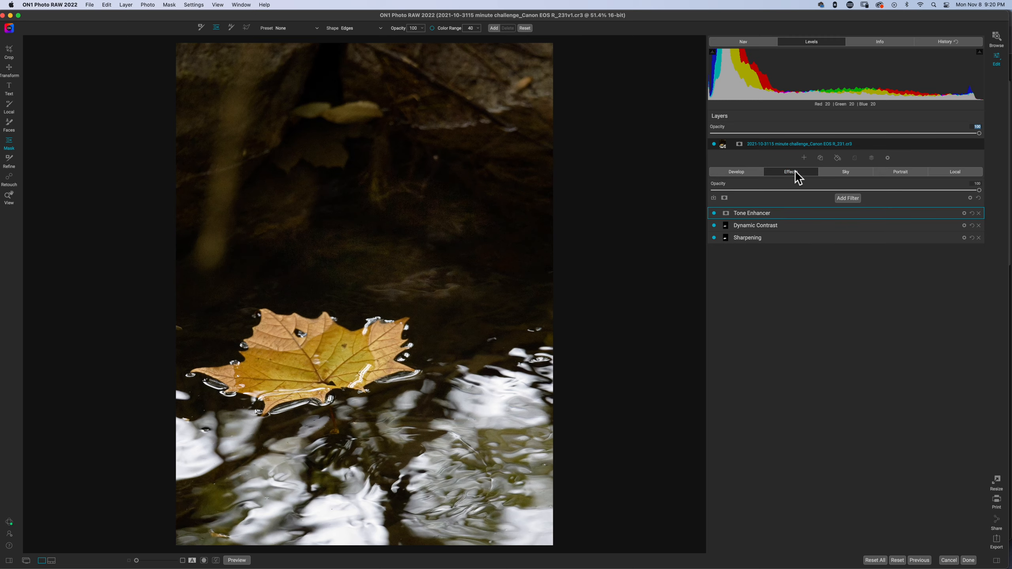
{"action": "left_click", "coordinate": [848, 198]}
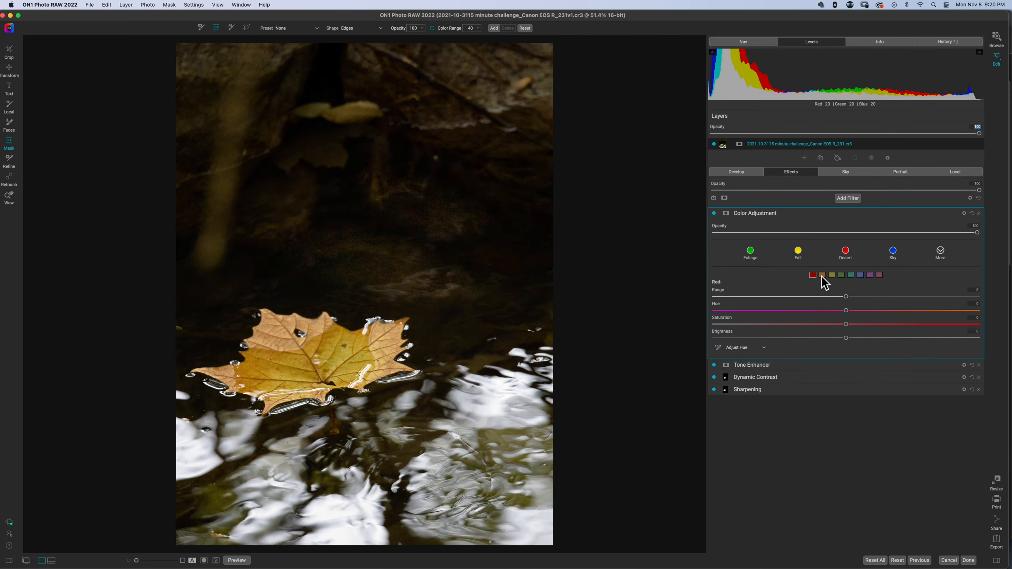
{"action": "left_click", "coordinate": [744, 347]}
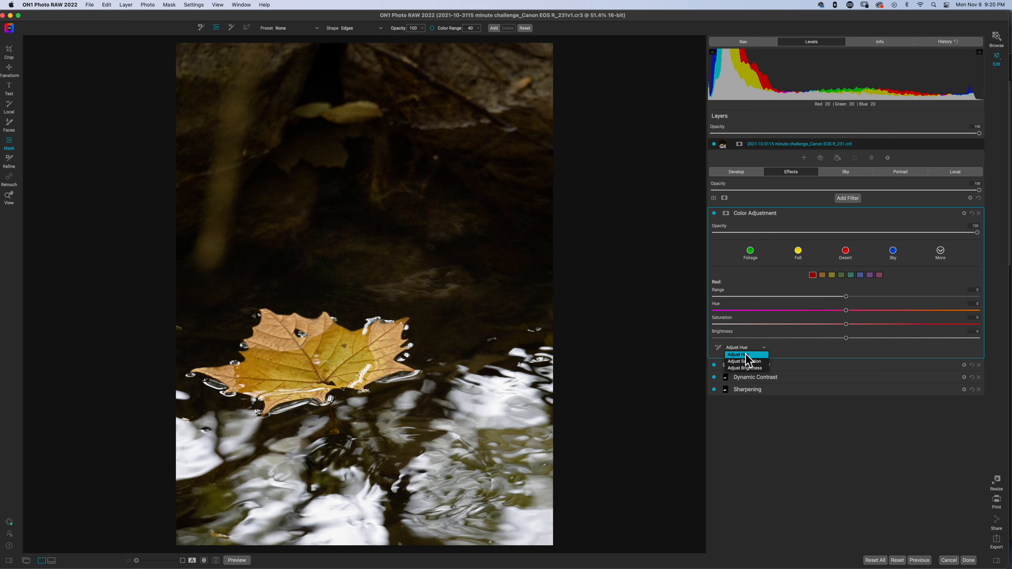
{"action": "left_click", "coordinate": [745, 360]}
{"action": "left_click", "coordinate": [717, 347]}
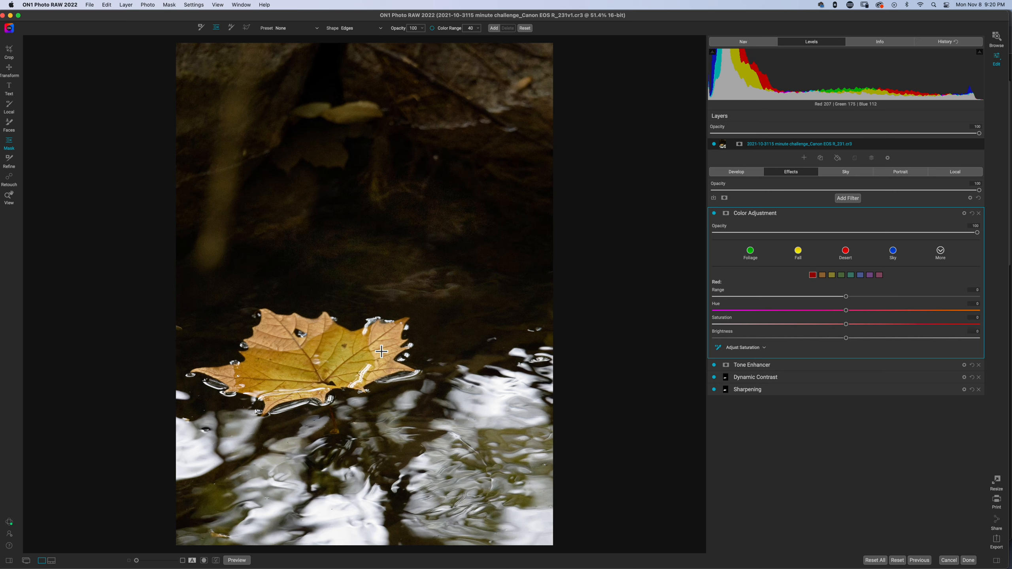
{"action": "left_click_drag", "start_coordinate": [388, 350], "coordinate": [605, 352]}
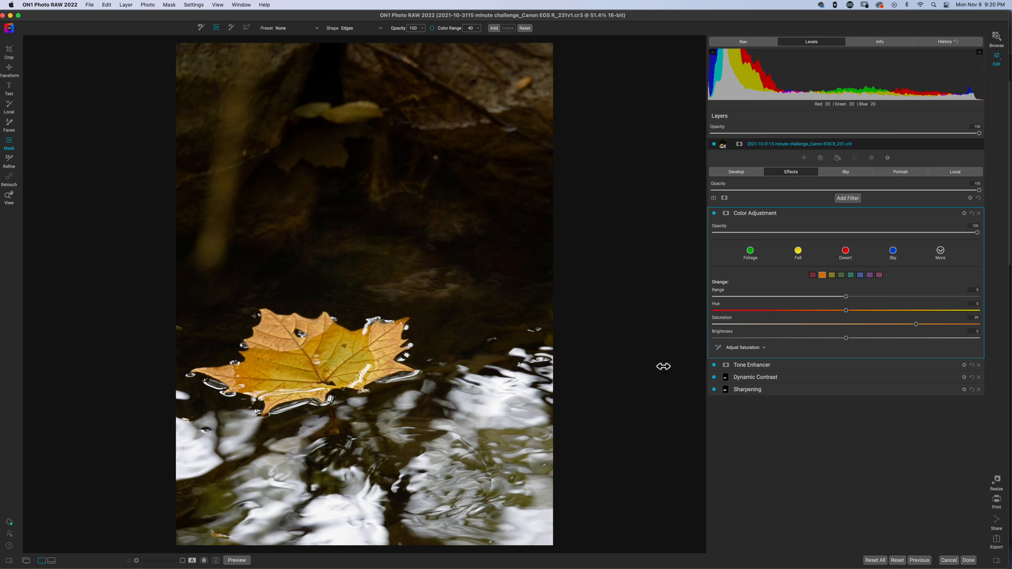
{"action": "left_click_drag", "start_coordinate": [845, 310], "coordinate": [821, 315]}
{"action": "left_click_drag", "start_coordinate": [846, 299], "coordinate": [792, 303]}
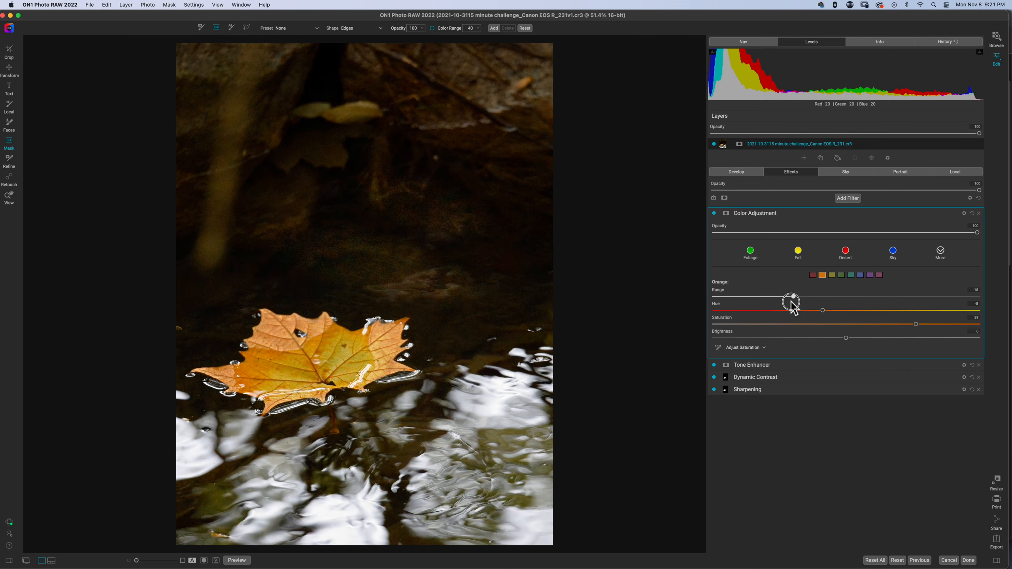
Step: Add a mask to the Color Adjustment filter and paint out everything but the leaf with a brush of size 1800
{"action": "left_click", "coordinate": [725, 216]}
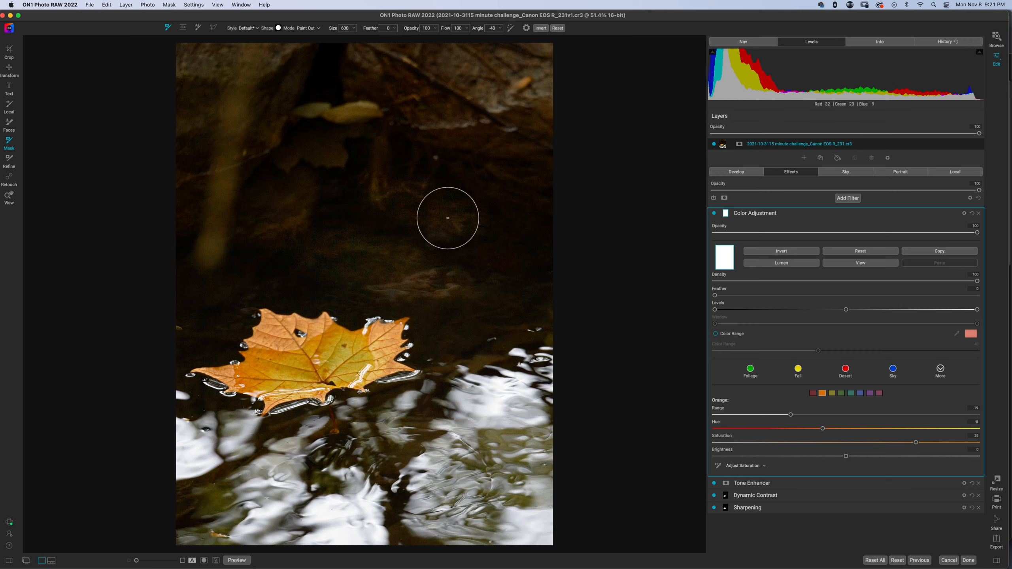
{"action": "key", "text": "bracketright"}
{"action": "key", "text": "bracketright"}
{"action": "key", "text": "bracketright"}
{"action": "key", "text": "bracketright"}
{"action": "key", "text": "bracketright"}
{"action": "key", "text": "bracketright"}
{"action": "key", "text": "bracketright"}
{"action": "key", "text": "bracketright"}
{"action": "key", "text": "bracketright"}
{"action": "key", "text": "bracketright"}
{"action": "key", "text": "bracketright"}
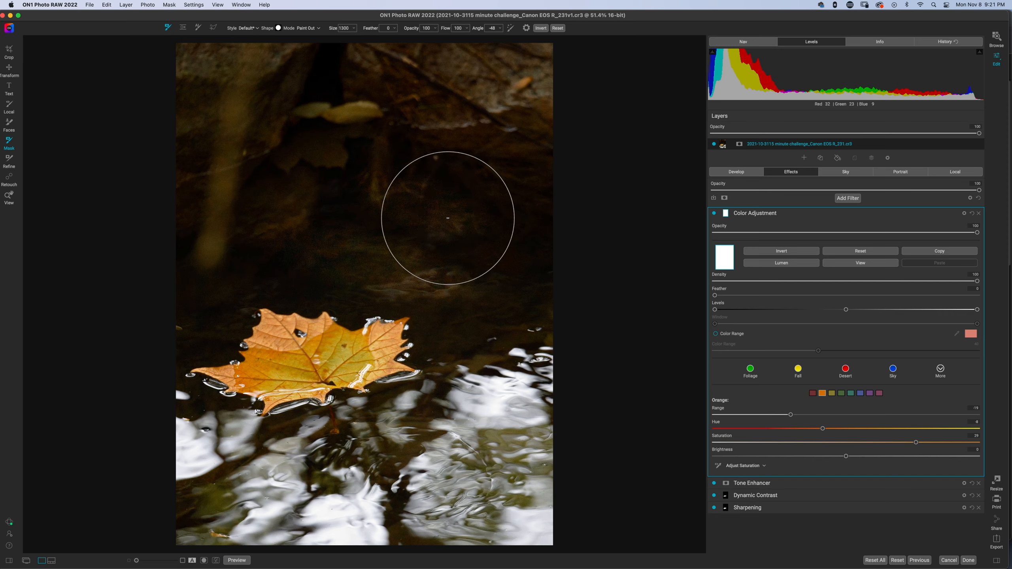
{"action": "key", "text": "bracketright"}
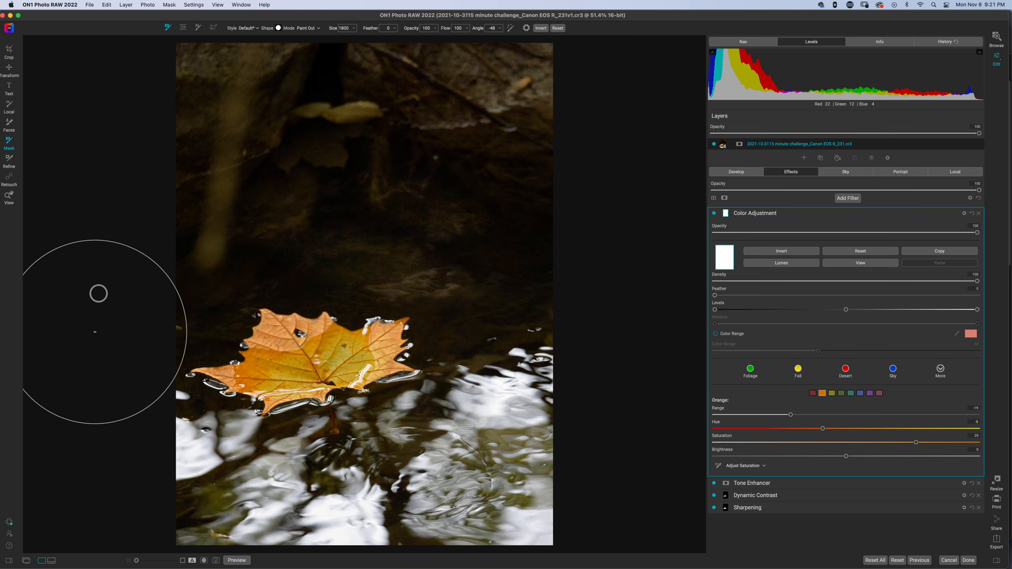
{"action": "mouse_move", "coordinate": [205, 196]}
{"action": "left_mouse_down"}
{"action": "mouse_move", "coordinate": [266, 108]}
{"action": "mouse_move", "coordinate": [649, 147]}
{"action": "mouse_move", "coordinate": [685, 318]}
{"action": "mouse_move", "coordinate": [664, 375]}
{"action": "left_mouse_up"}
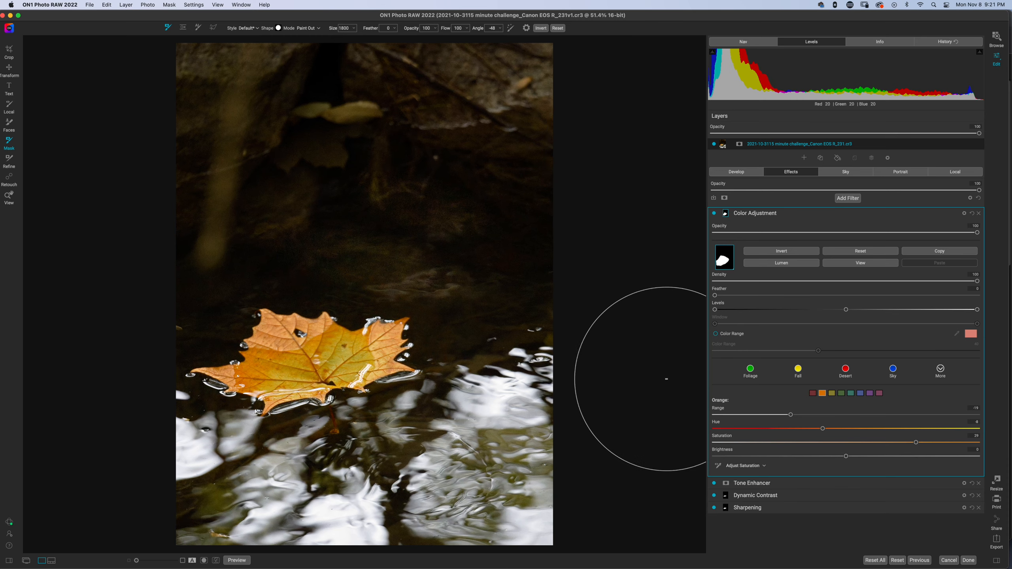
Step: In the leaf's Color Adjustment, set Yellow Saturation to 11, darken Yellow and fine-tune its Hue, and shift Green's Hue and lower its Brightness
{"action": "left_click", "coordinate": [832, 393]}
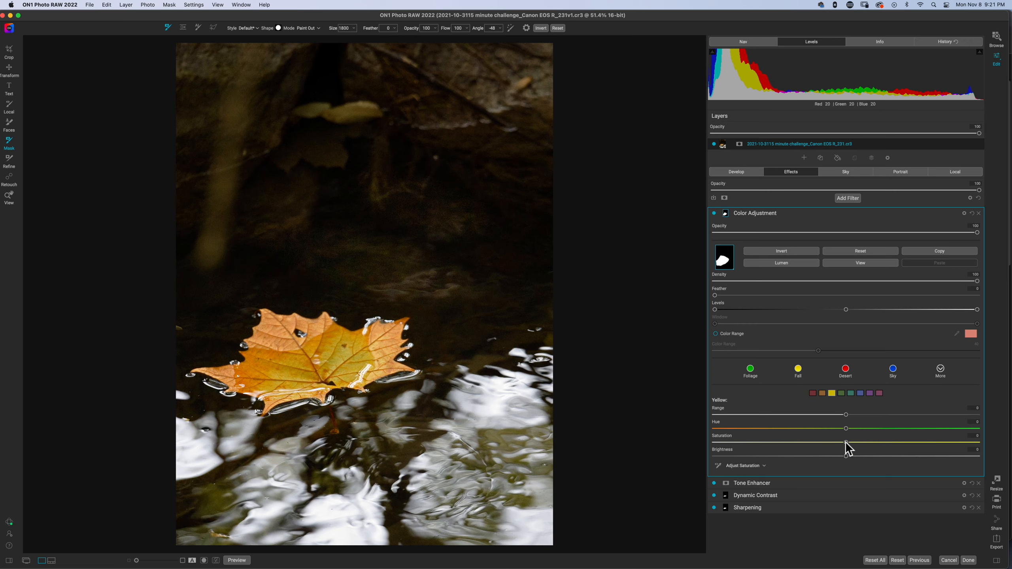
{"action": "left_click_drag", "start_coordinate": [846, 442], "coordinate": [787, 458]}
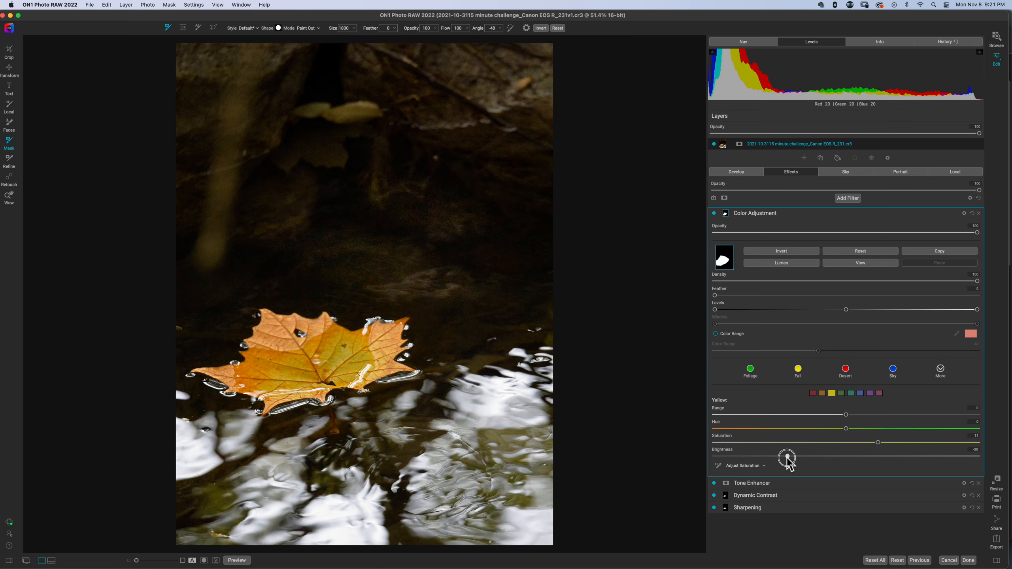
{"action": "left_click_drag", "start_coordinate": [846, 429], "coordinate": [878, 416]}
{"action": "left_click", "coordinate": [841, 394]}
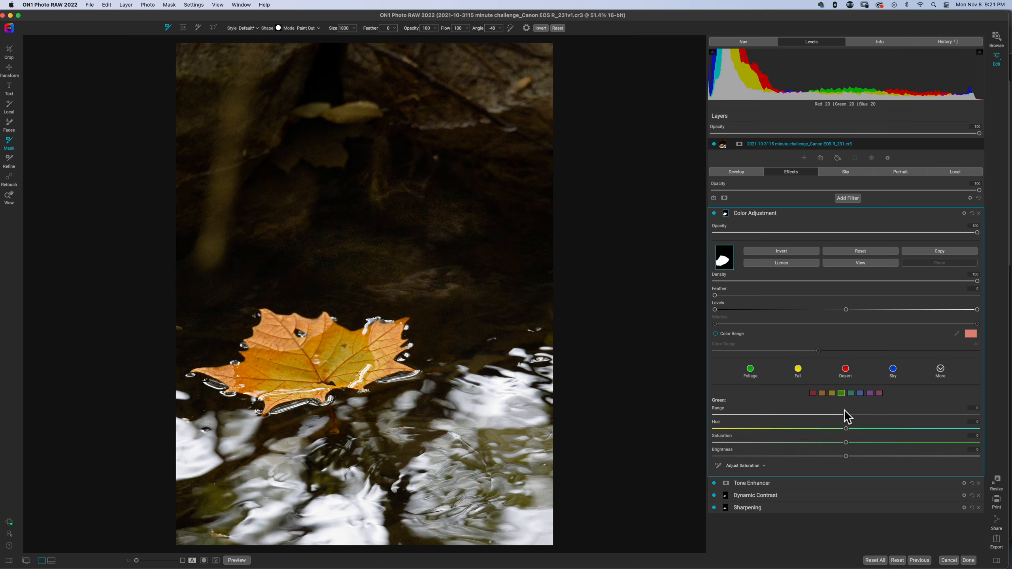
{"action": "left_click_drag", "start_coordinate": [846, 431], "coordinate": [769, 437]}
{"action": "left_click_drag", "start_coordinate": [846, 458], "coordinate": [800, 460]}
Step: Tune the leaf's Red with Hue shifted toward orange, Saturation 9 and a lower Brightness
{"action": "left_click", "coordinate": [813, 393]}
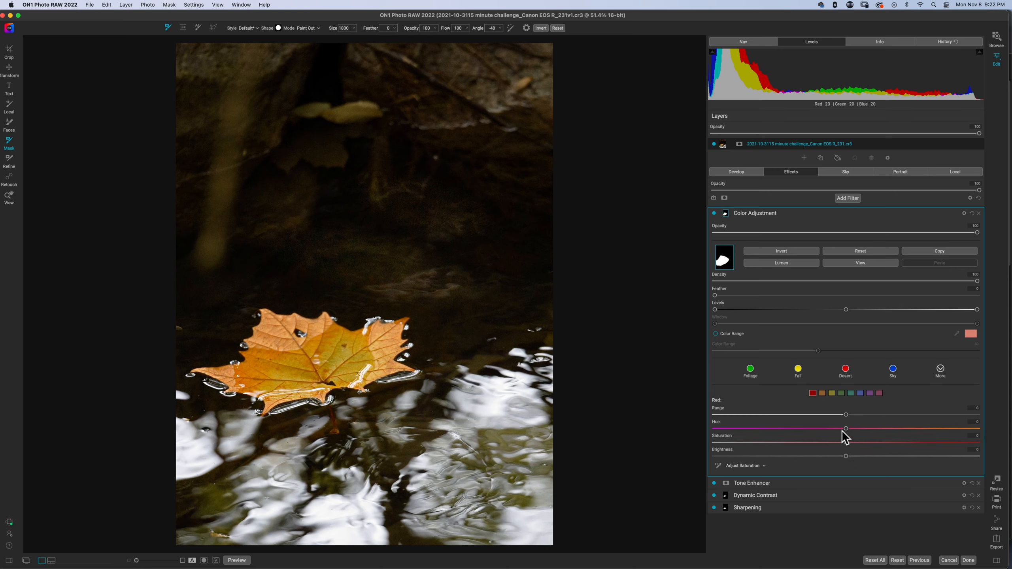
{"action": "left_click_drag", "start_coordinate": [846, 429], "coordinate": [919, 438]}
{"action": "left_click_drag", "start_coordinate": [846, 442], "coordinate": [811, 457]}
Step: Compare the leaf with the Color Adjustment filter off and on, and rename the filter Leaf Adjustment
{"action": "left_click", "coordinate": [714, 214]}
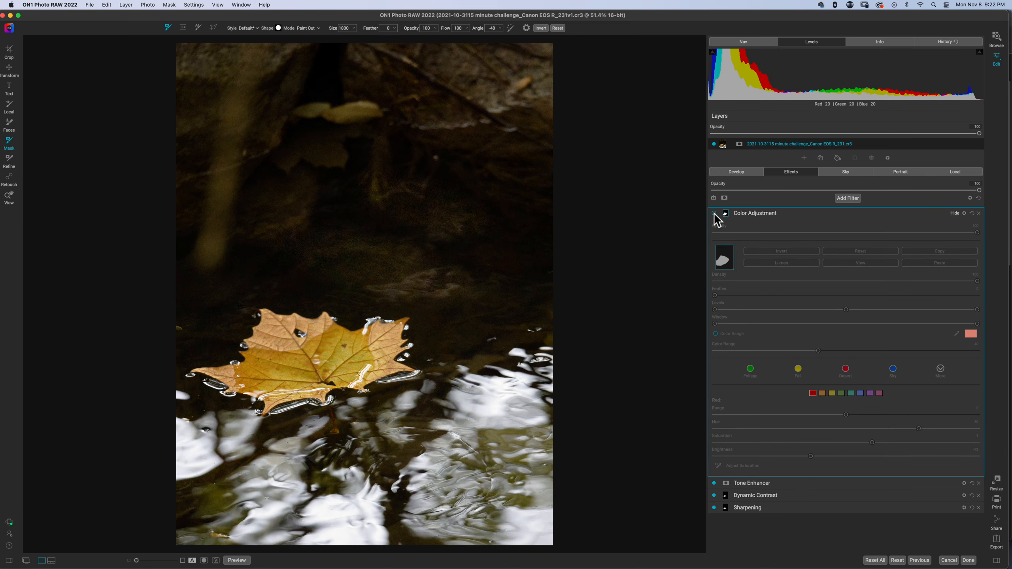
{"action": "left_click", "coordinate": [714, 213]}
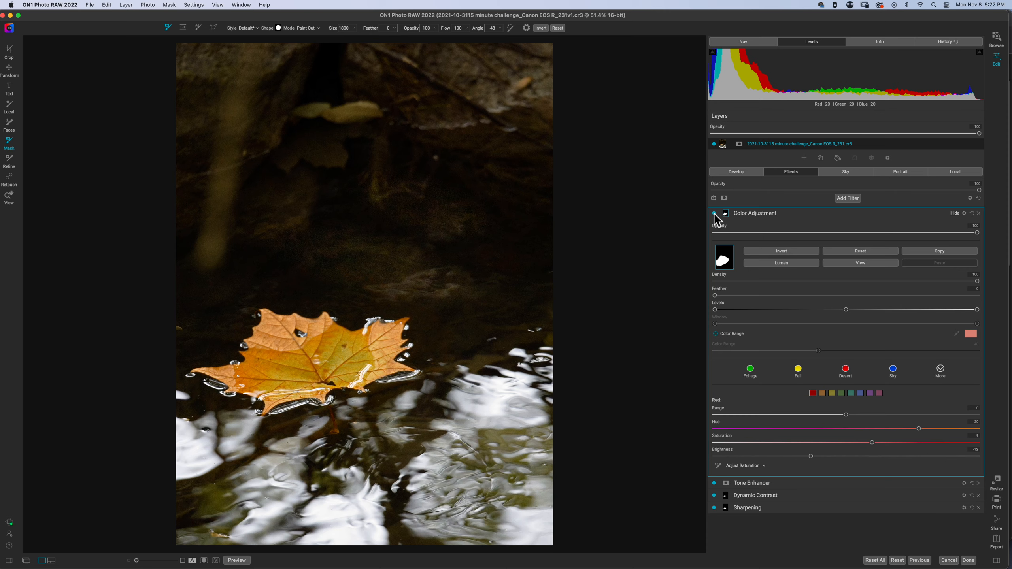
{"action": "left_click", "coordinate": [714, 214]}
{"action": "left_click", "coordinate": [714, 214]}
{"action": "double_click", "coordinate": [765, 212]}
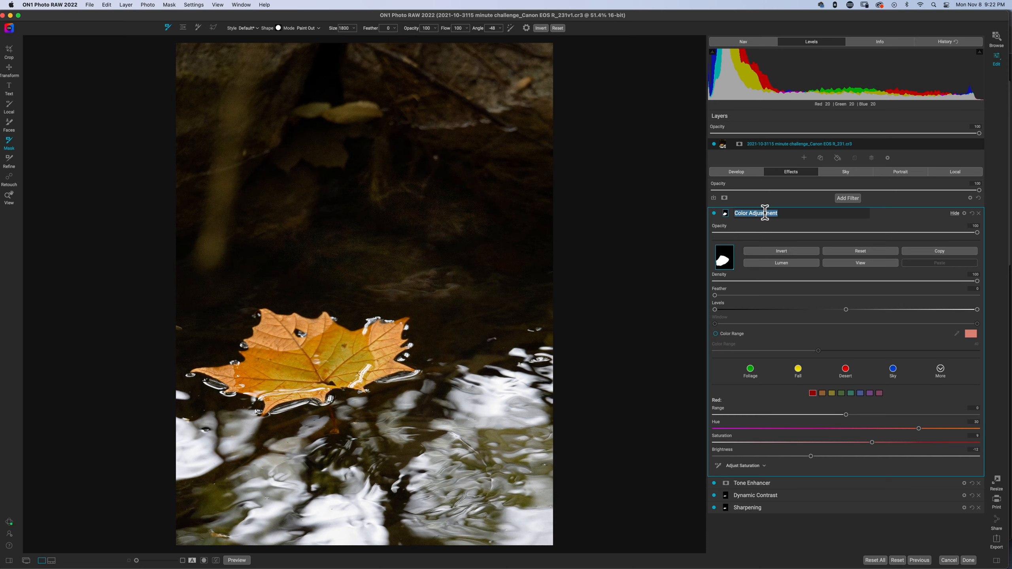
{"action": "type", "text": "Leaf"}
{"action": "key", "text": "Return"}
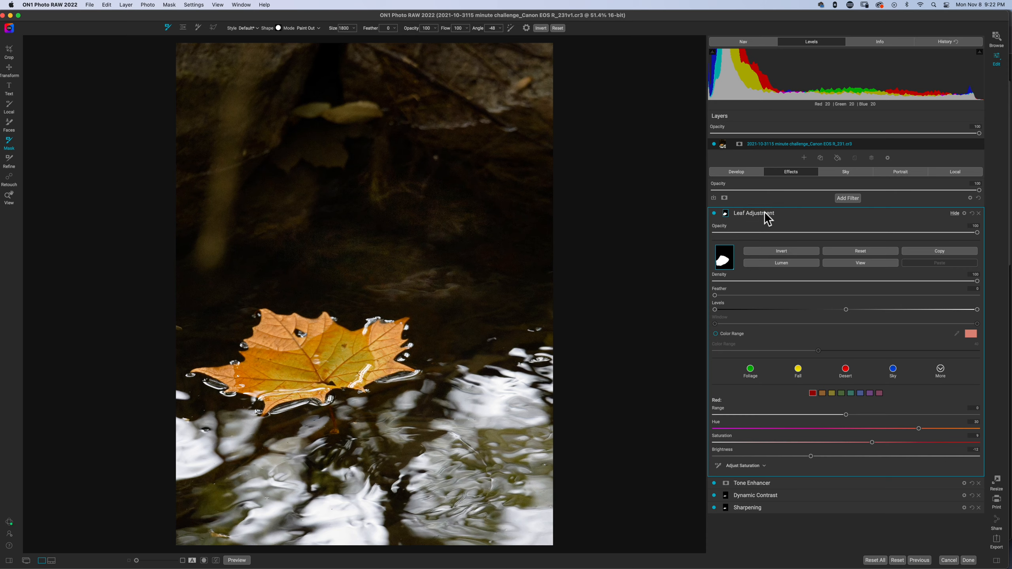
{"action": "left_click", "coordinate": [787, 215]}
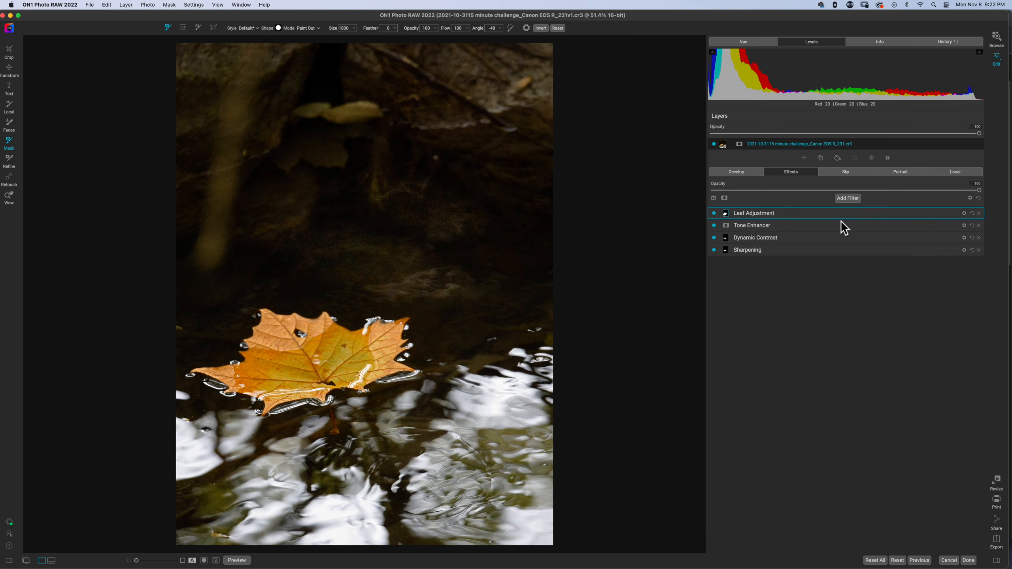
Step: Add a second Color Adjustment filter and tune its Yellow to Saturation 14 with the Hue shifted toward orange
{"action": "left_click", "coordinate": [851, 200]}
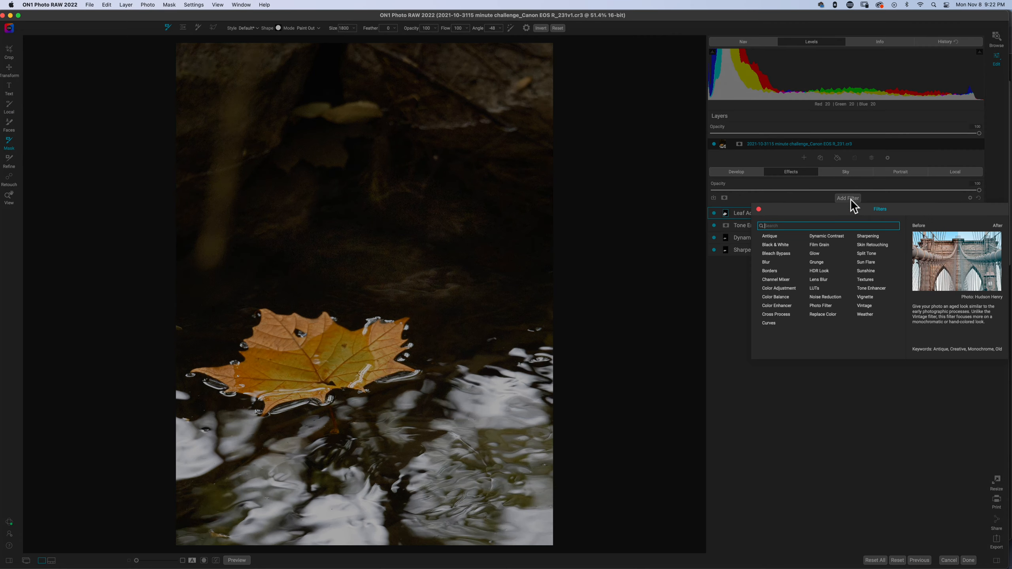
{"action": "left_click", "coordinate": [786, 288]}
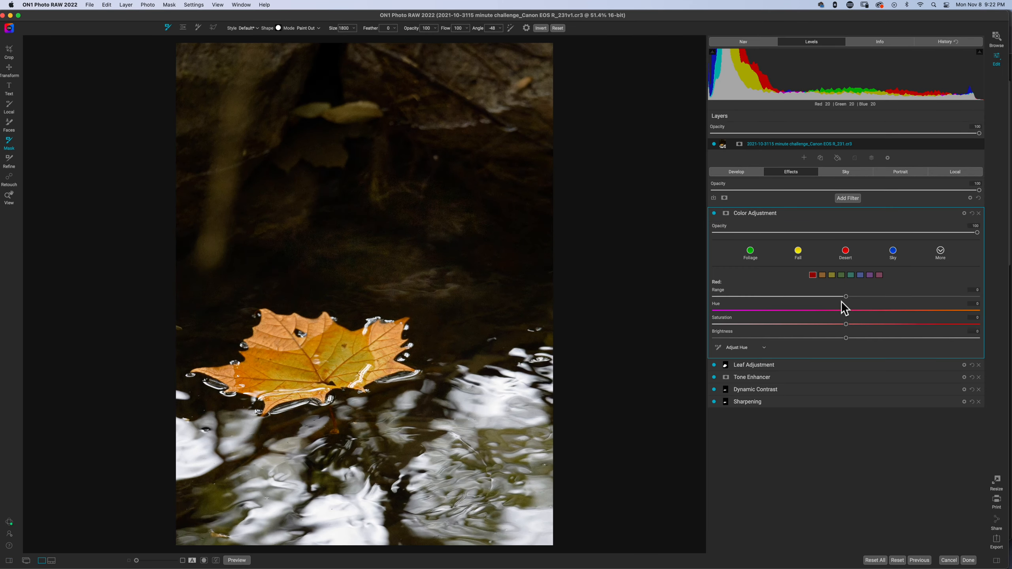
{"action": "left_click", "coordinate": [831, 276]}
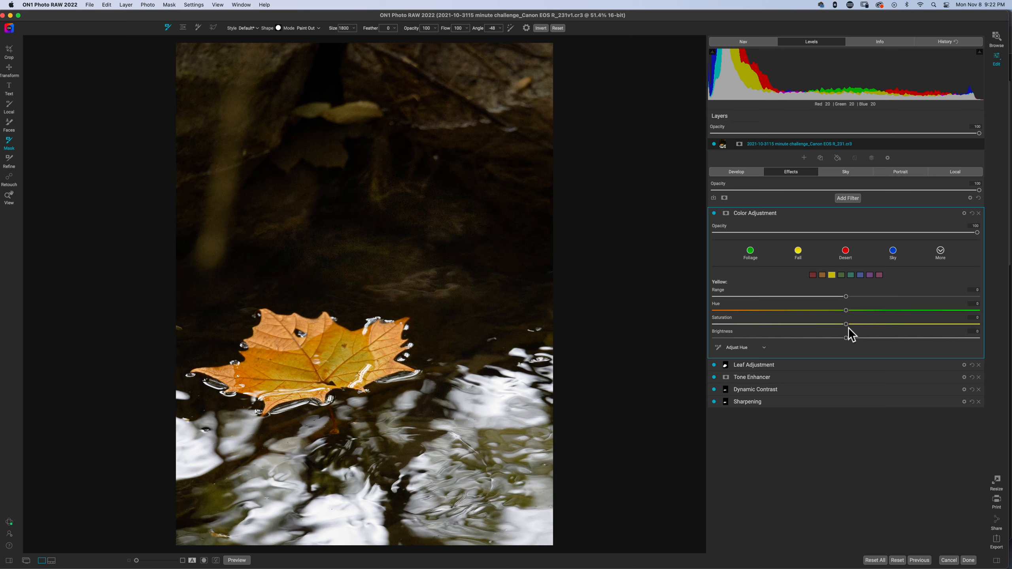
{"action": "left_click_drag", "start_coordinate": [847, 325], "coordinate": [785, 312]}
Step: Add a mask to the new Color Adjustment filter and paint out the leaf with a brush of size 600
{"action": "left_click", "coordinate": [725, 213]}
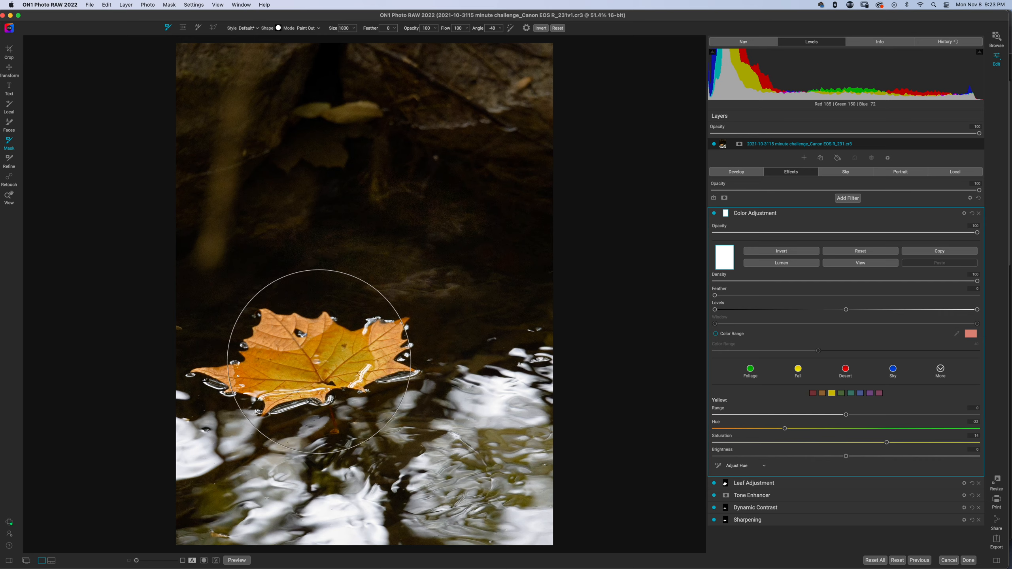
{"action": "key", "text": "bracketleft"}
{"action": "key", "text": "bracketleft"}
{"action": "key", "text": "bracketleft"}
{"action": "key", "text": "bracketleft"}
{"action": "key", "text": "bracketleft"}
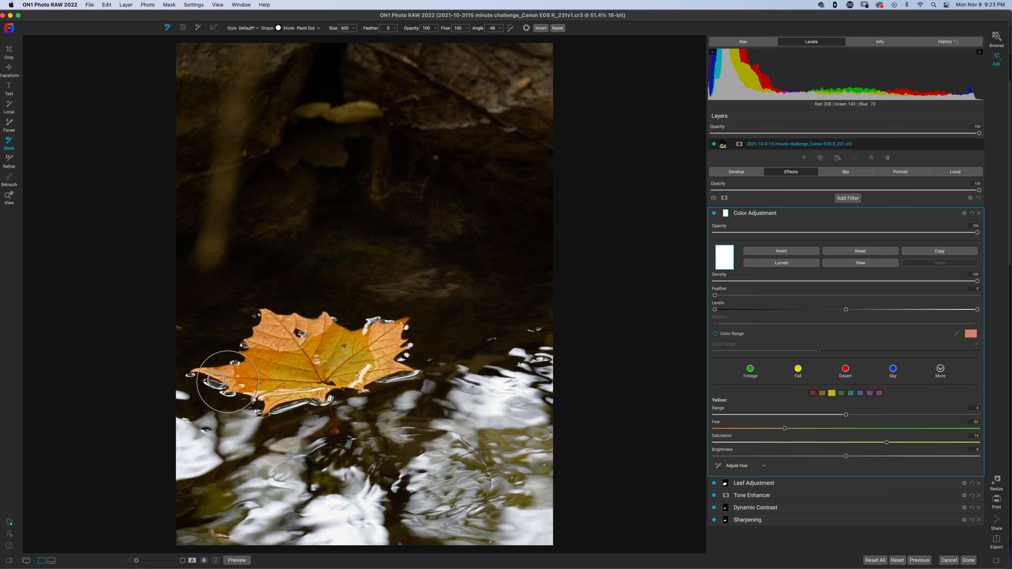
{"action": "left_click_drag", "start_coordinate": [209, 378], "coordinate": [343, 414]}
Step: Tune the surroundings' Orange with a lower Brightness, a higher Saturation and the Hue shifted slightly toward red
{"action": "left_click", "coordinate": [823, 394]}
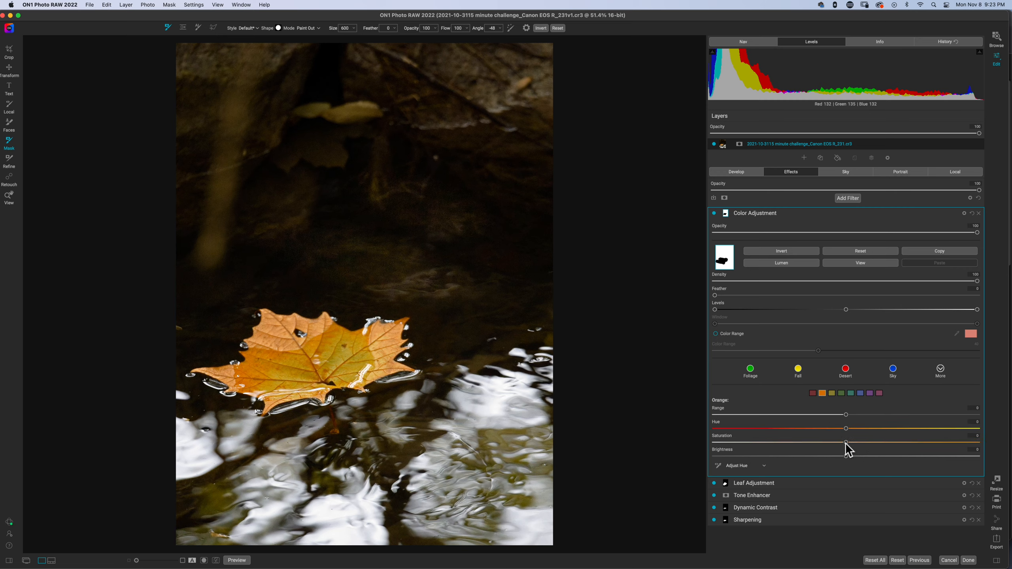
{"action": "left_click_drag", "start_coordinate": [847, 457], "coordinate": [780, 457]}
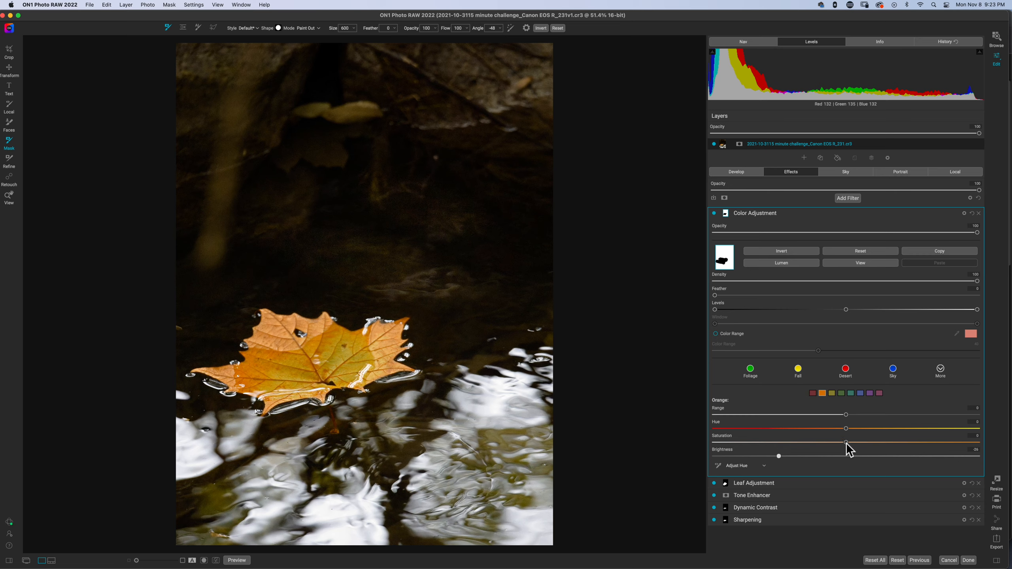
{"action": "left_click_drag", "start_coordinate": [846, 443], "coordinate": [904, 444]}
{"action": "left_click_drag", "start_coordinate": [847, 431], "coordinate": [770, 431]}
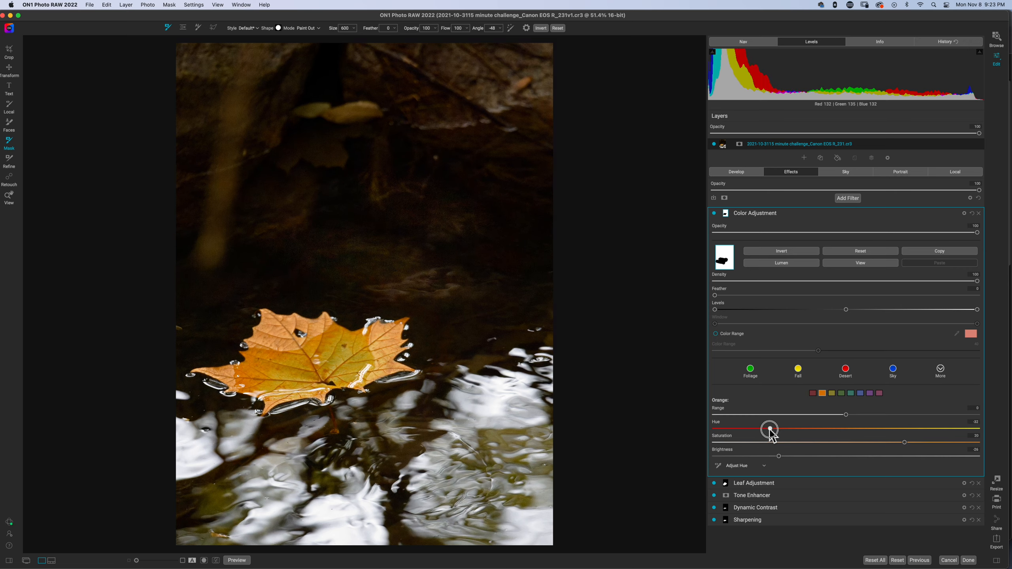
{"action": "left_click", "coordinate": [937, 431]}
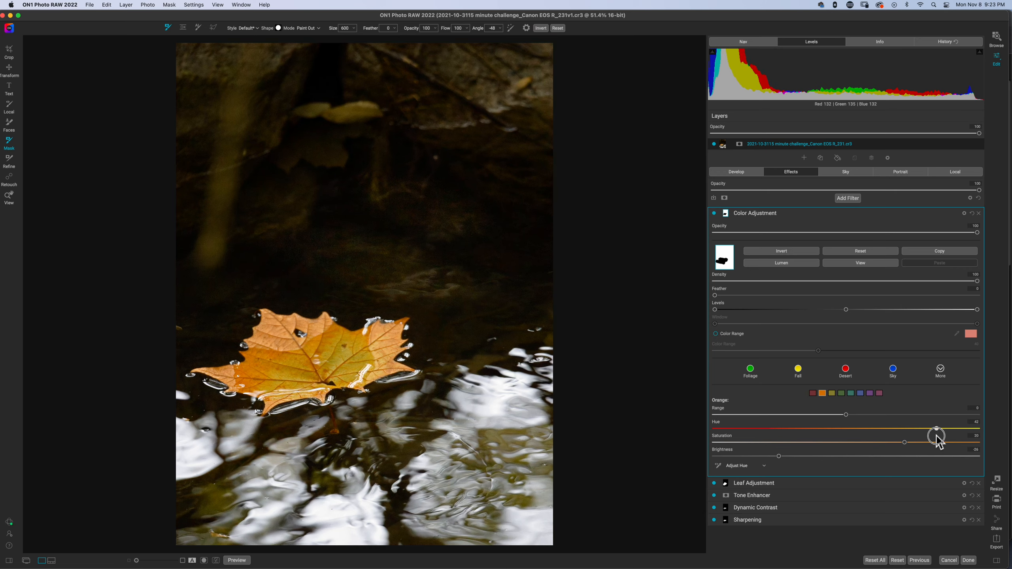
{"action": "left_click_drag", "start_coordinate": [936, 435], "coordinate": [824, 435]}
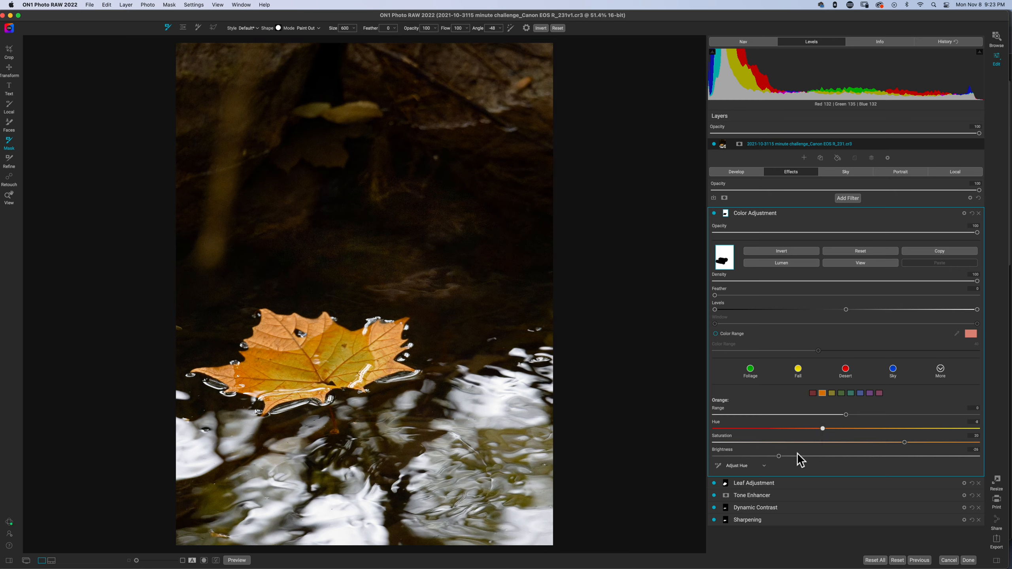
{"action": "left_click_drag", "start_coordinate": [779, 456], "coordinate": [768, 457]}
Step: Lower the Brightness of the surroundings' Yellow in the second Color Adjustment filter
{"action": "left_click", "coordinate": [813, 393]}
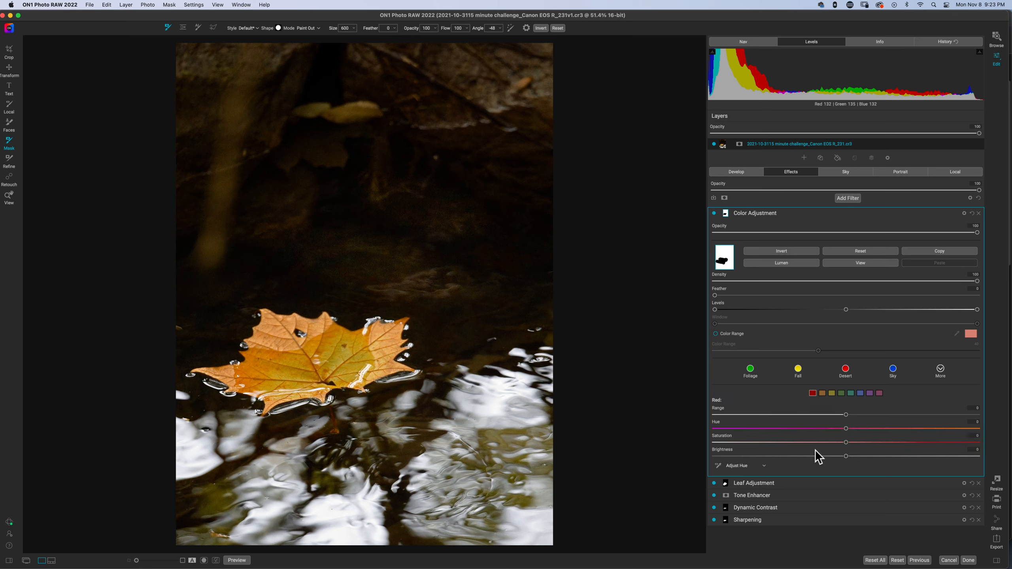
{"action": "left_click", "coordinate": [831, 394]}
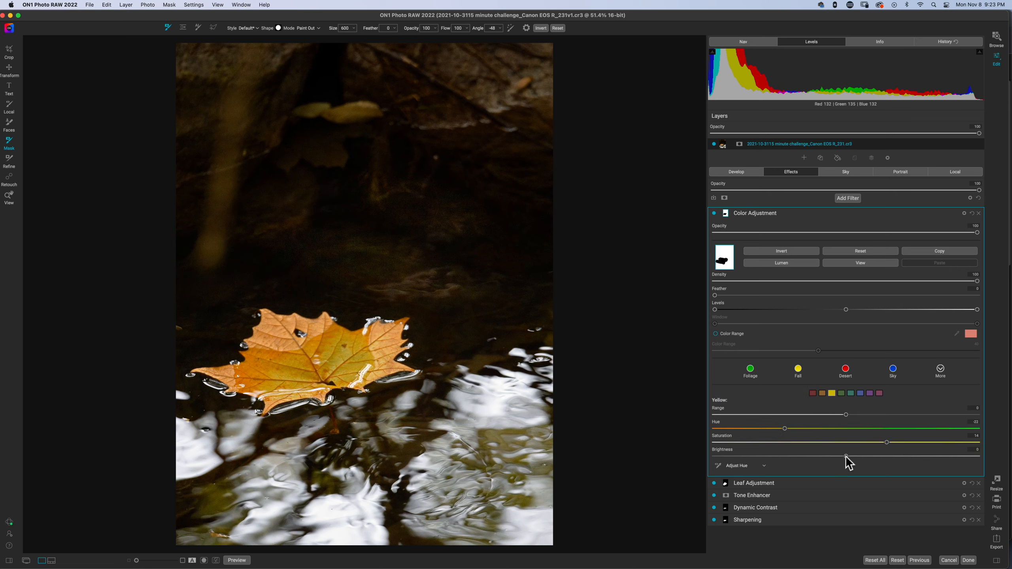
{"action": "left_click_drag", "start_coordinate": [819, 457], "coordinate": [802, 457]}
Step: Collapse the second Color Adjustment filter and rename it Rock Adjustment
{"action": "left_click", "coordinate": [765, 215]}
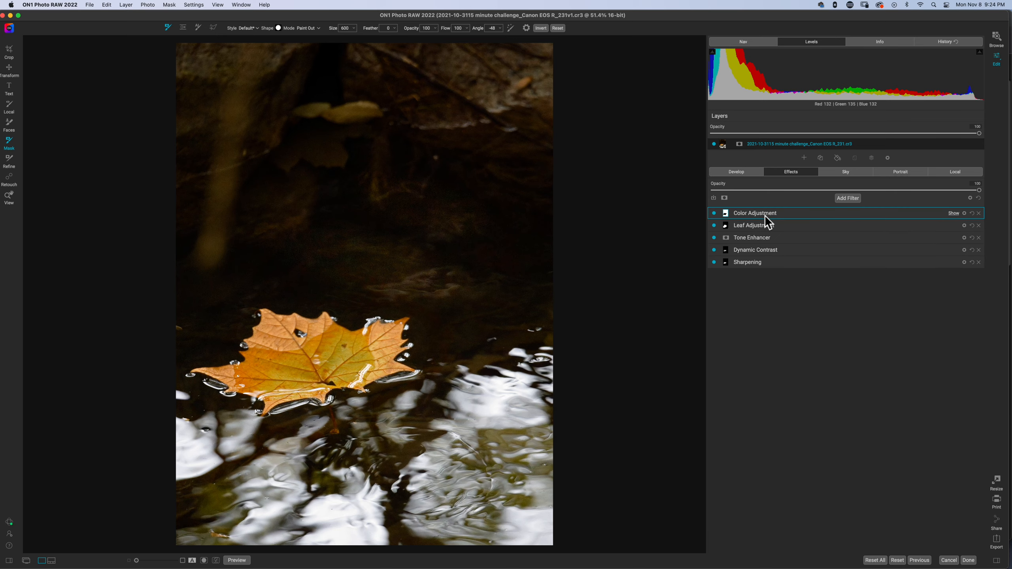
{"action": "double_click", "coordinate": [763, 214]}
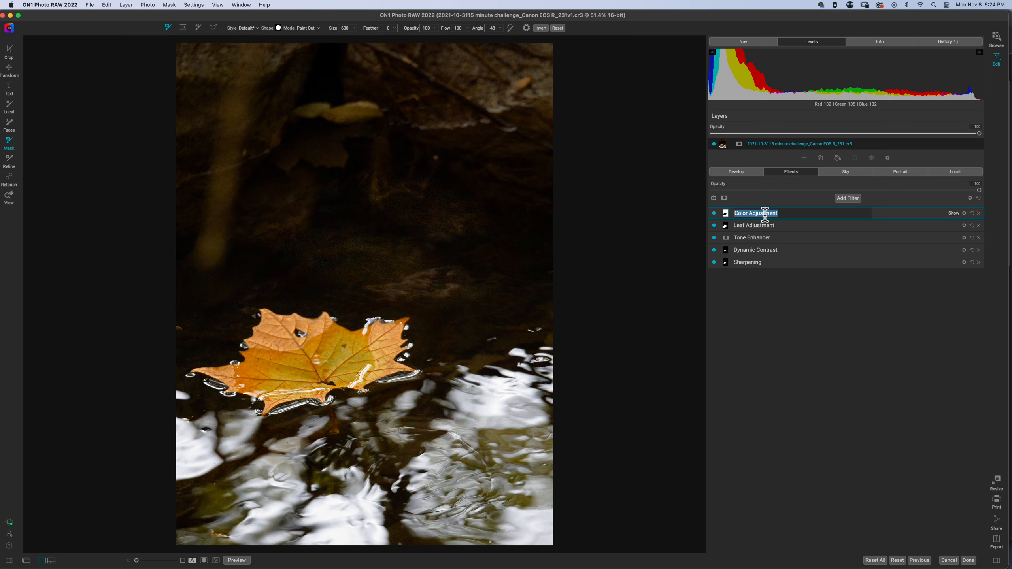
{"action": "type", "text": "Rock"}
{"action": "key", "text": "Return"}
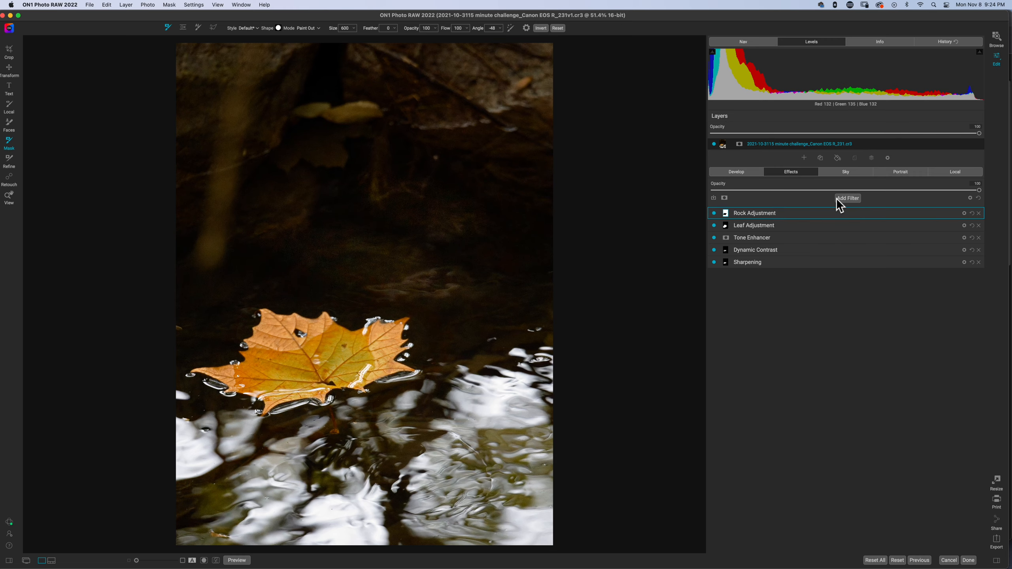
Step: Add a LUTs filter with the Aachen look and set its category to Color Grading
{"action": "left_click", "coordinate": [853, 198]}
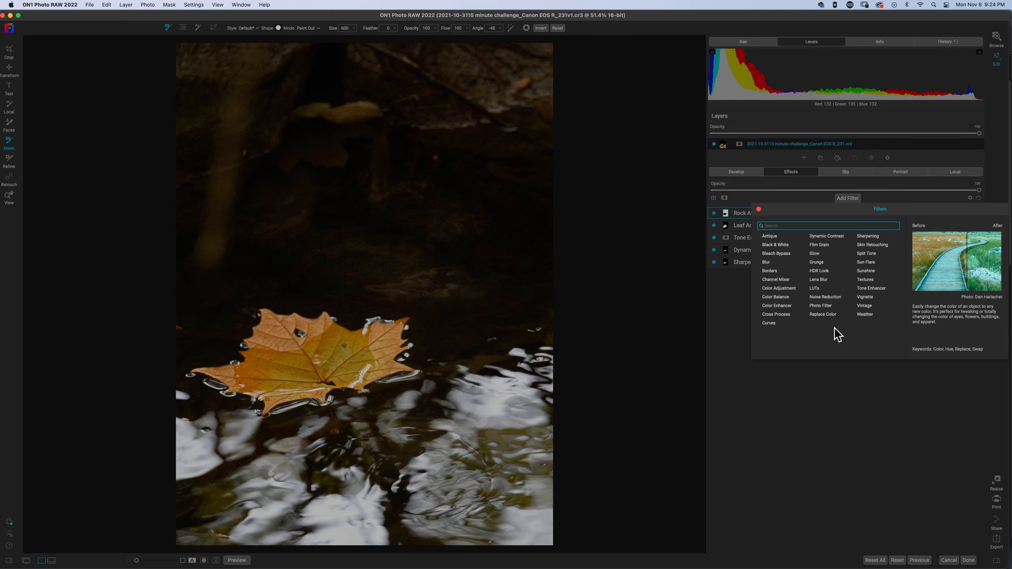
{"action": "left_click", "coordinate": [819, 288]}
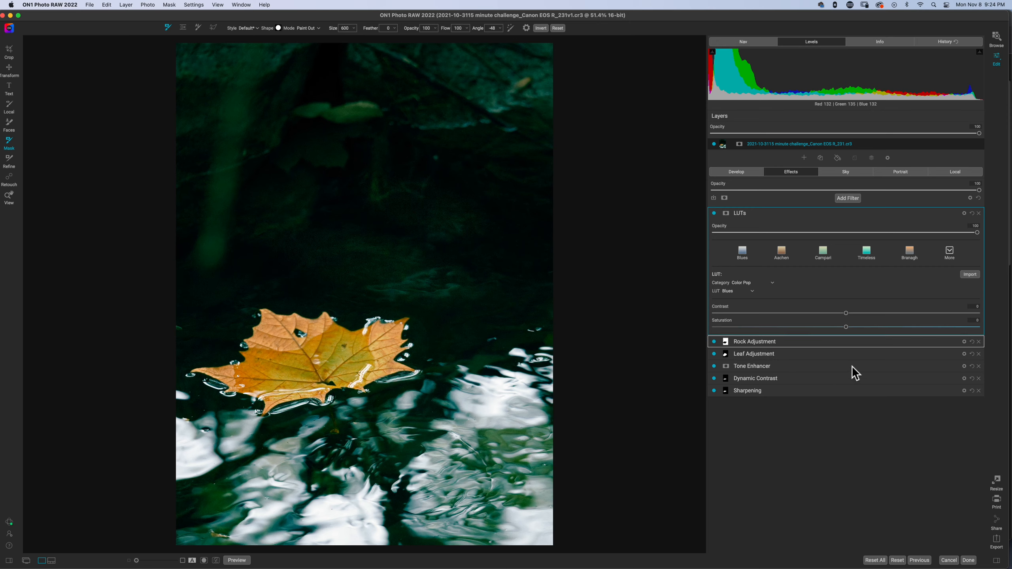
{"action": "left_click", "coordinate": [742, 283]}
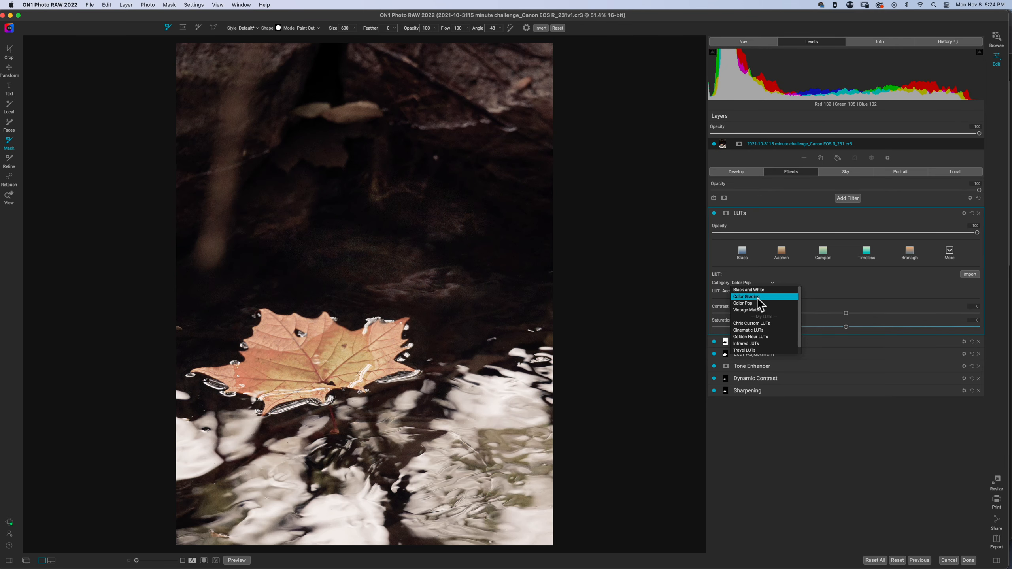
{"action": "left_click", "coordinate": [757, 298]}
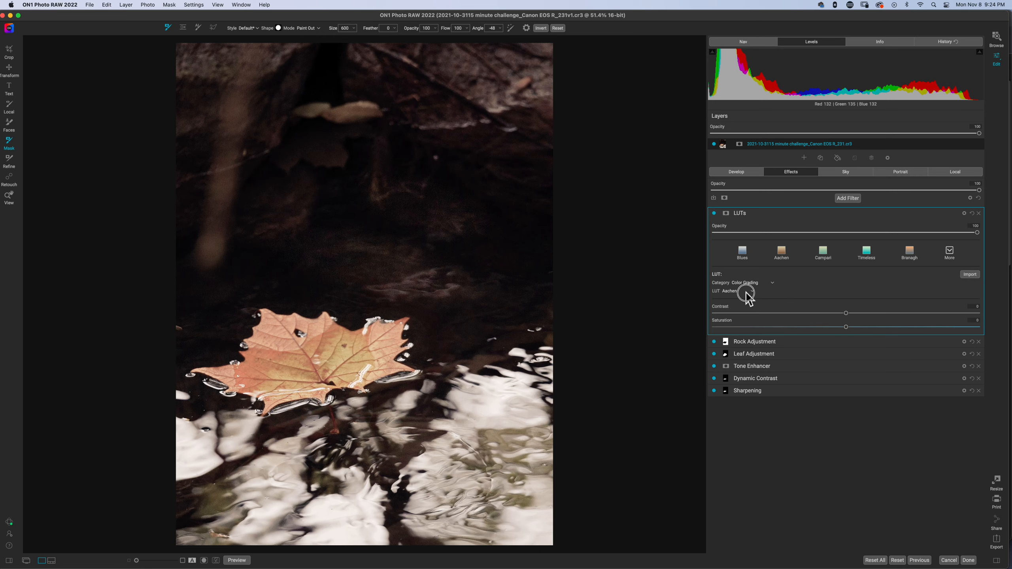
Step: Preview the Color Grading LUTs one after another from Balmy onward and set the LUTs filter to Focus
{"action": "left_click", "coordinate": [747, 293]}
{"action": "key", "text": "Down"}
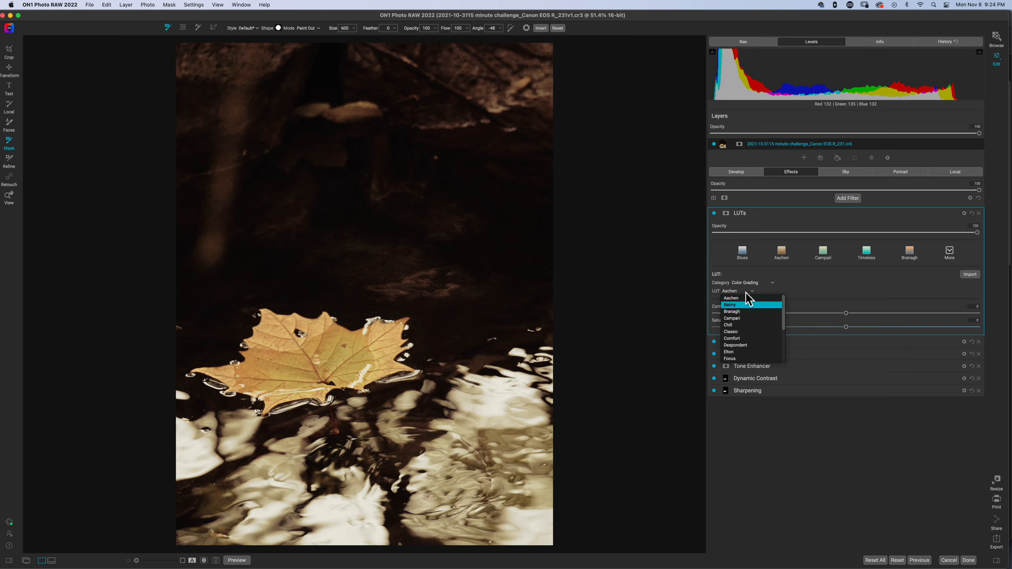
{"action": "key", "text": "Down"}
{"action": "key", "text": "Down"}
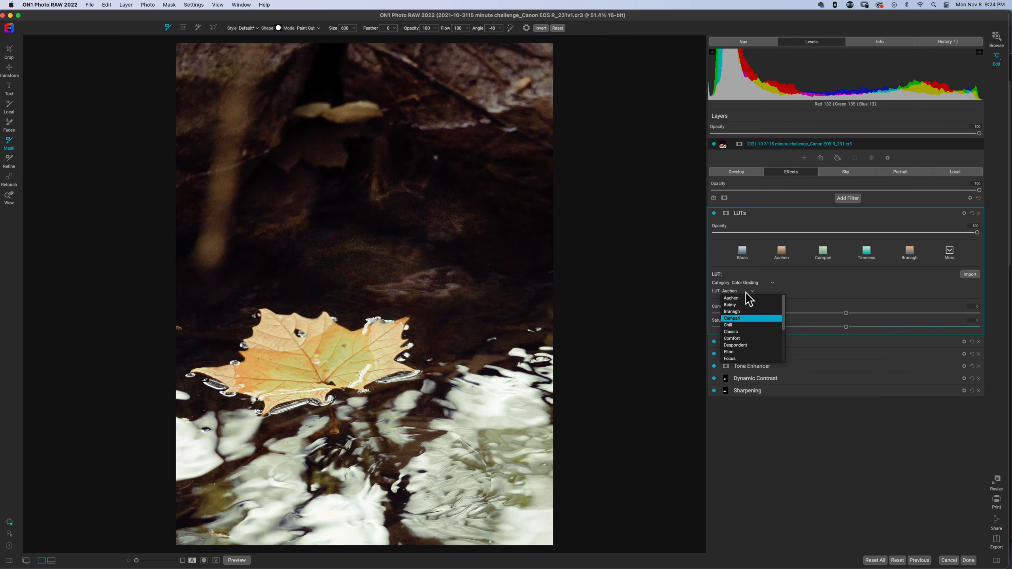
{"action": "key", "text": "Down"}
{"action": "key", "text": "Down"}
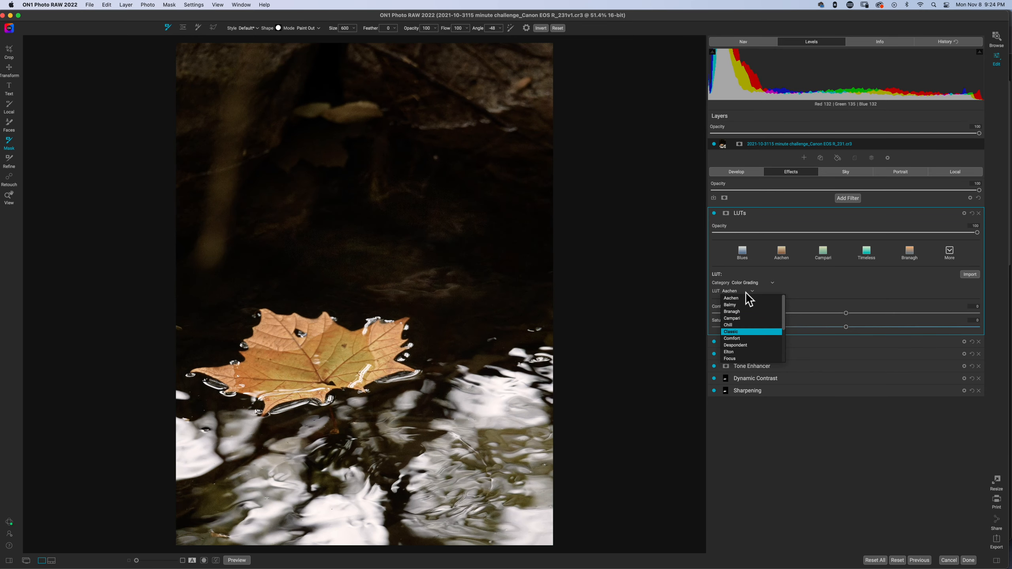
{"action": "key", "text": "Down"}
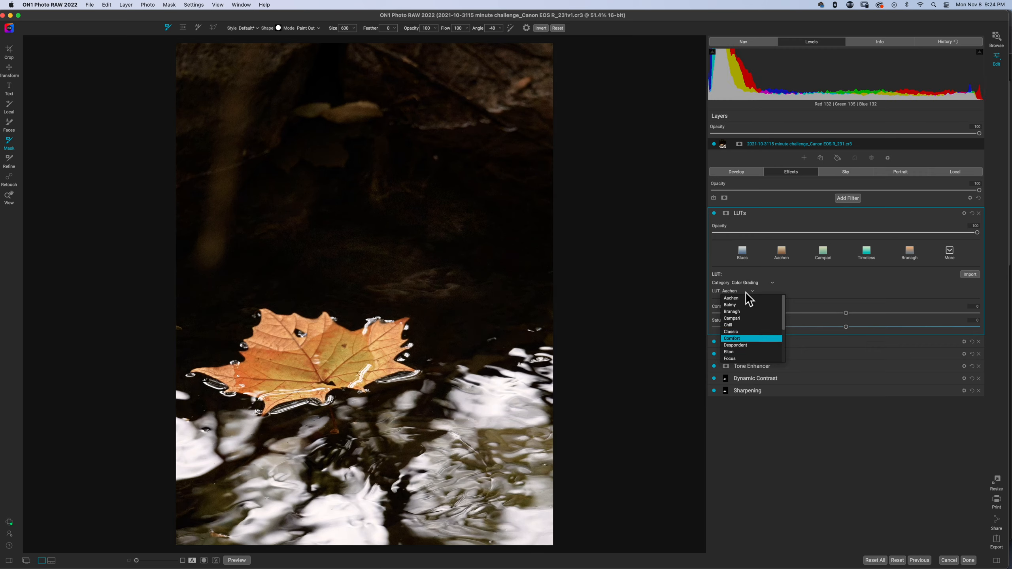
{"action": "key", "text": "Down"}
{"action": "key", "text": "Down"}
{"action": "key", "text": "Down"}
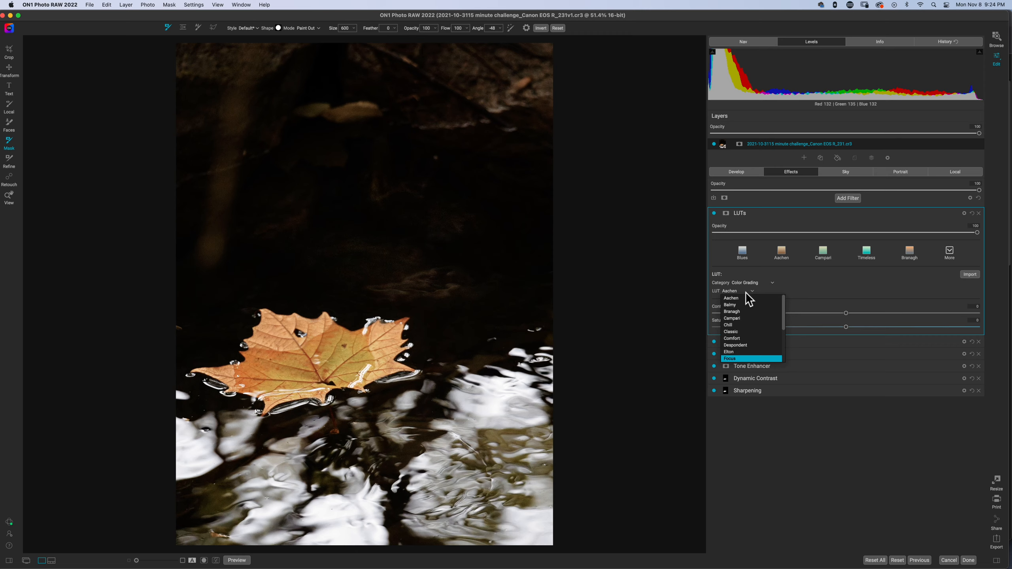
{"action": "key", "text": "Return"}
{"action": "left_click", "coordinate": [745, 292]}
{"action": "left_click", "coordinate": [741, 358]}
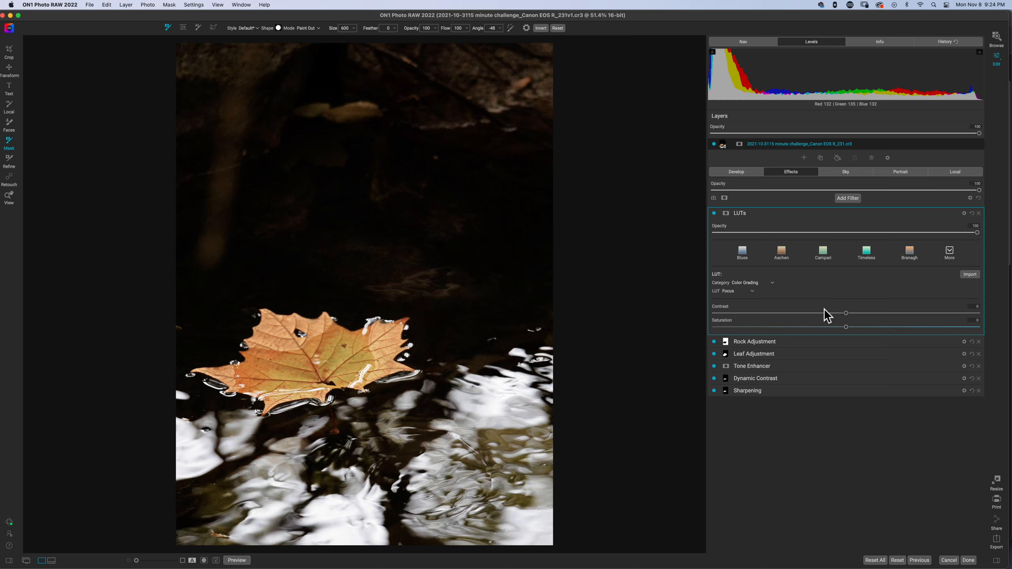
Step: Try a higher Contrast in the LUTs filter, reset it to 0 and collapse the filter
{"action": "left_click", "coordinate": [846, 314]}
{"action": "left_click_drag", "start_coordinate": [846, 314], "coordinate": [904, 317]}
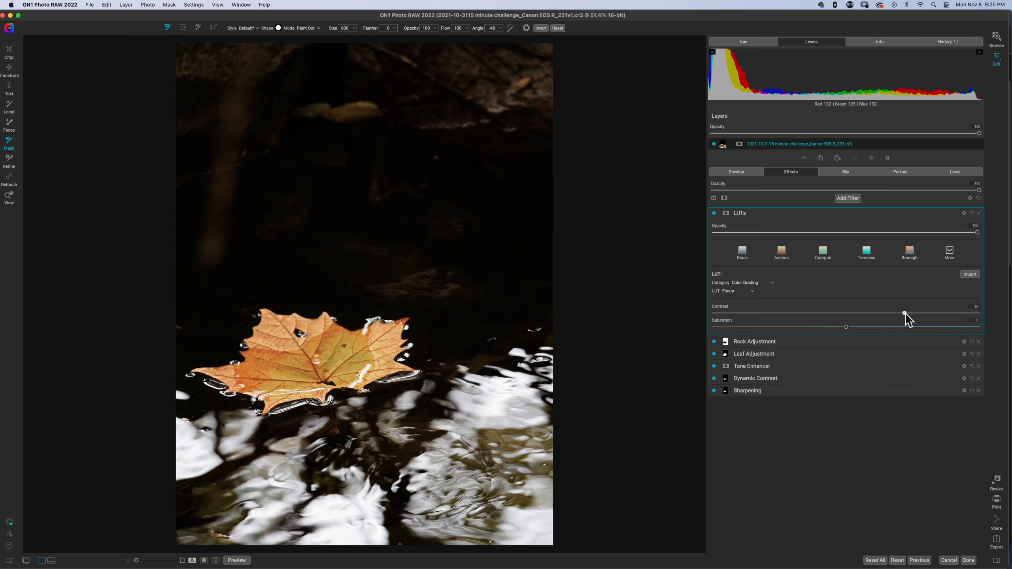
{"action": "double_click", "coordinate": [903, 316]}
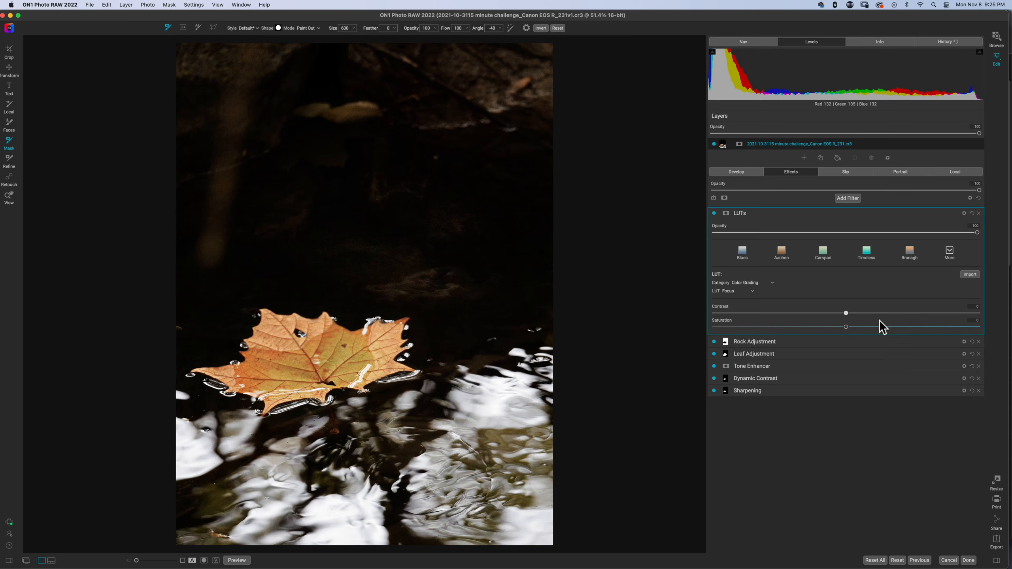
{"action": "left_click", "coordinate": [800, 212]}
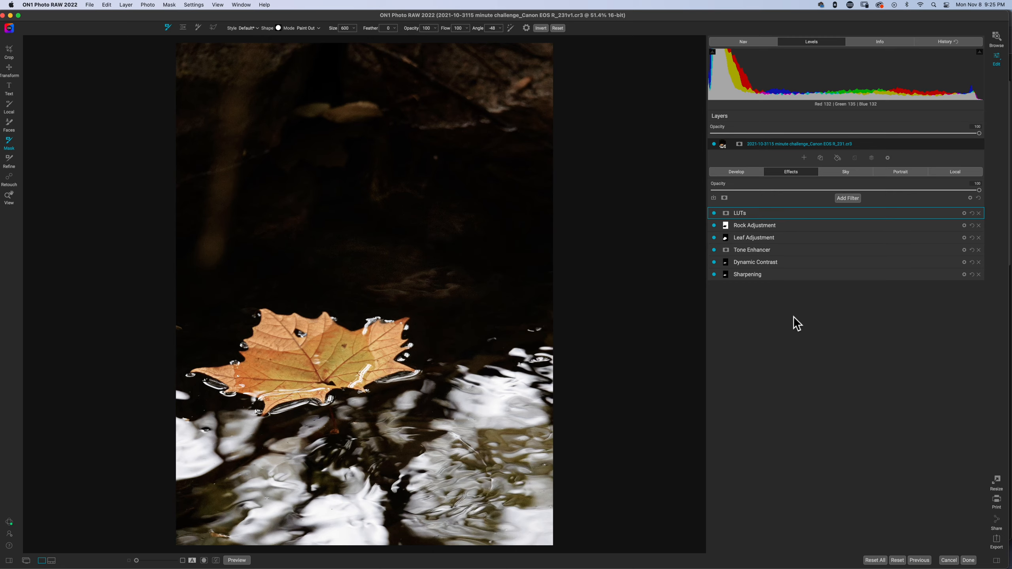
Step: Add a Photo Filter and set its Solid color to orange with a Hue of 24
{"action": "left_click", "coordinate": [848, 198]}
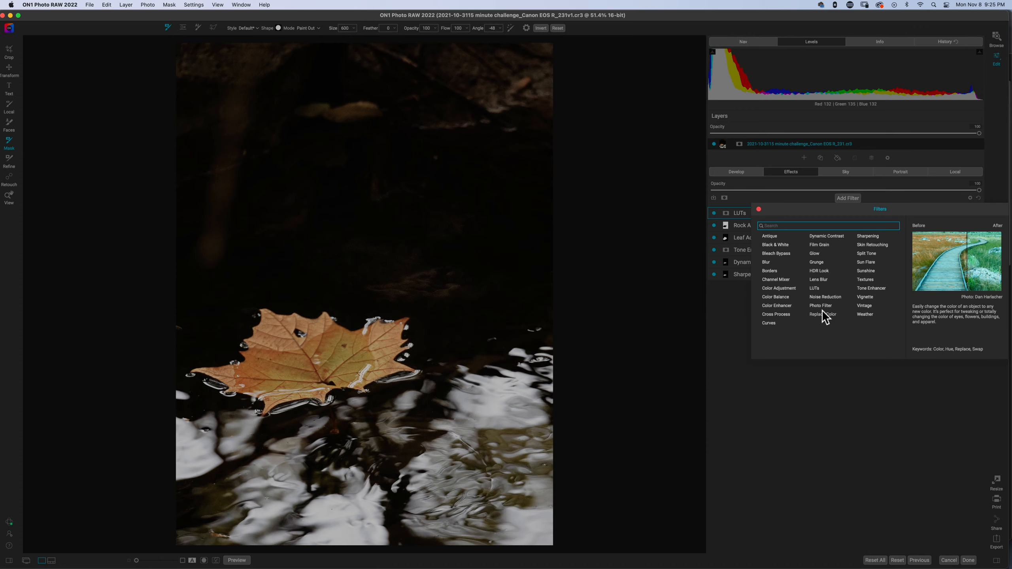
{"action": "left_click", "coordinate": [822, 306]}
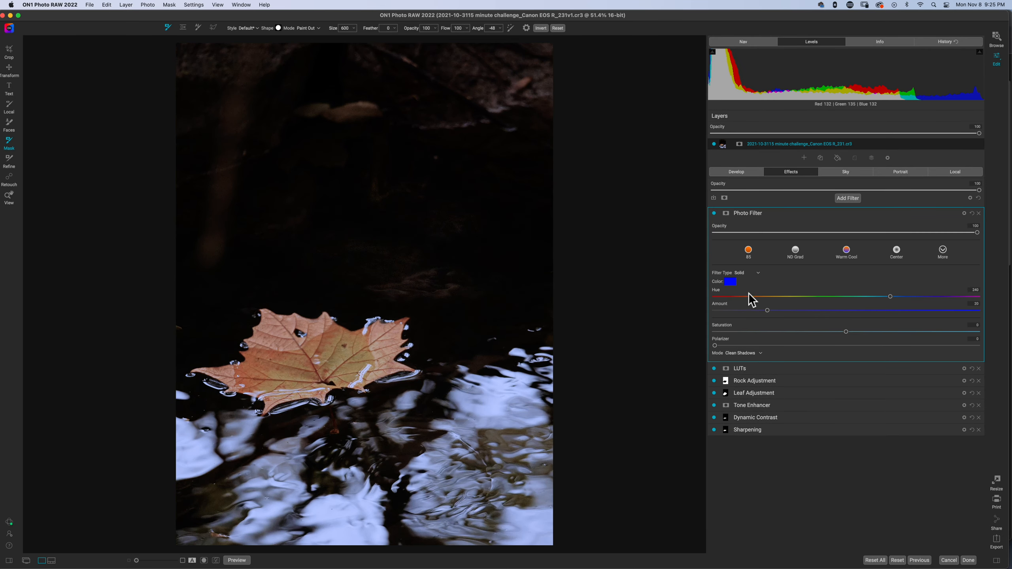
{"action": "left_click", "coordinate": [731, 283]}
{"action": "mouse_move", "coordinate": [755, 208]}
{"action": "left_mouse_down"}
{"action": "mouse_move", "coordinate": [772, 192]}
{"action": "mouse_move", "coordinate": [781, 198]}
{"action": "left_mouse_up"}
{"action": "left_click", "coordinate": [707, 141]}
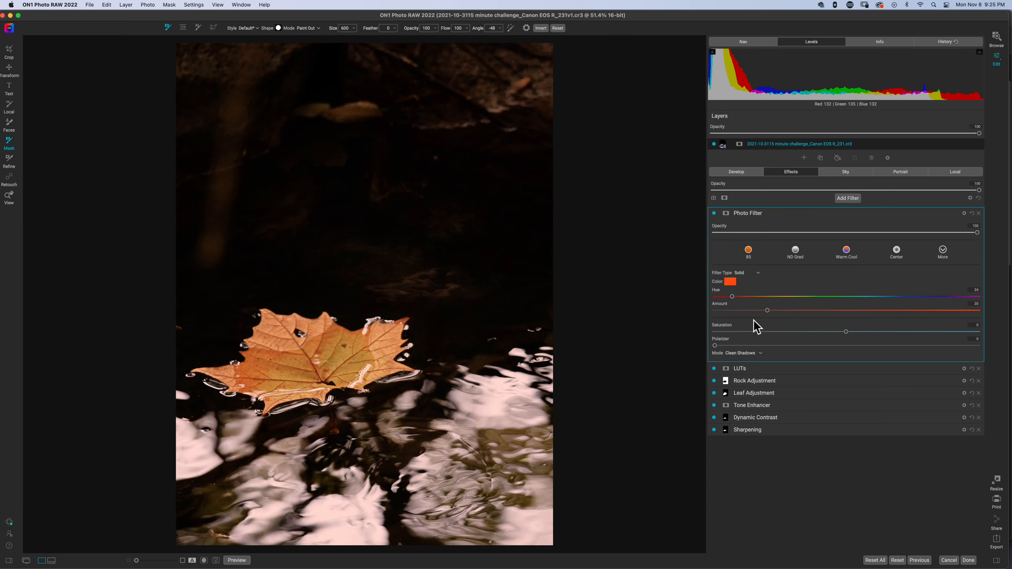
Step: Set the Photo Filter's Amount to 33 and its Polarizer to 11
{"action": "left_click_drag", "start_coordinate": [715, 345], "coordinate": [794, 346]}
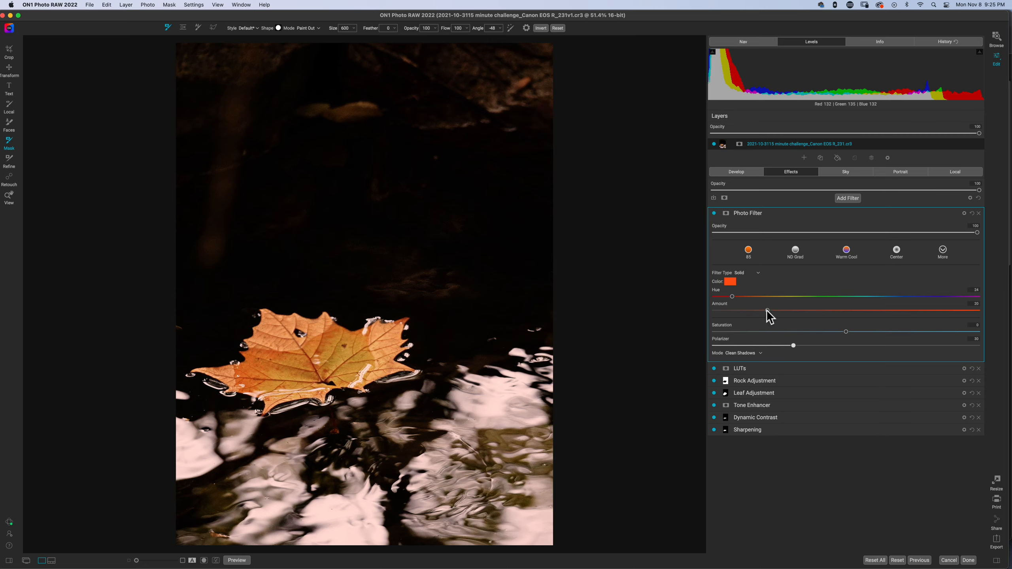
{"action": "left_click_drag", "start_coordinate": [768, 312], "coordinate": [809, 314]}
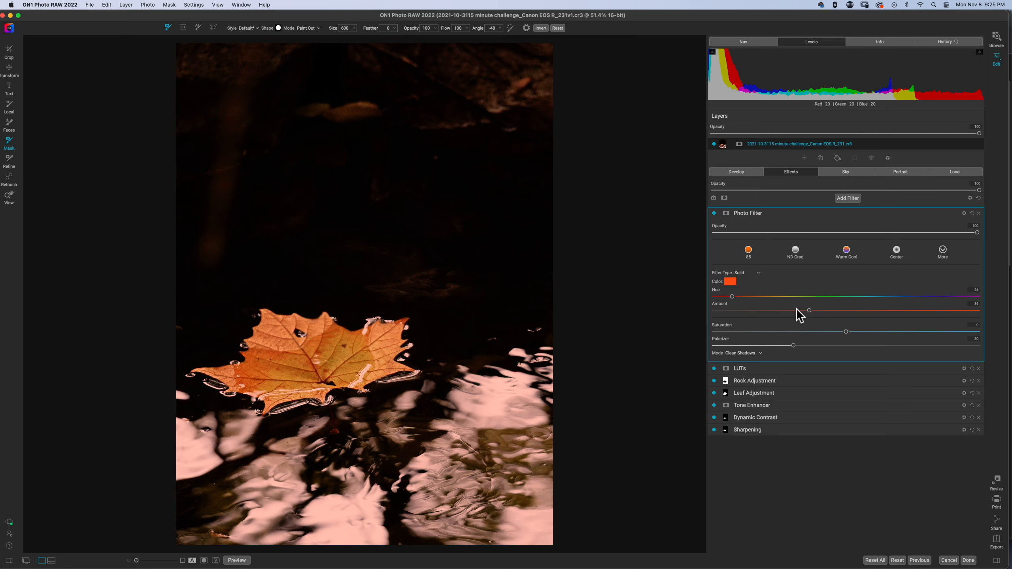
{"action": "left_click_drag", "start_coordinate": [809, 312], "coordinate": [802, 311]}
{"action": "left_click_drag", "start_coordinate": [790, 348], "coordinate": [744, 347]}
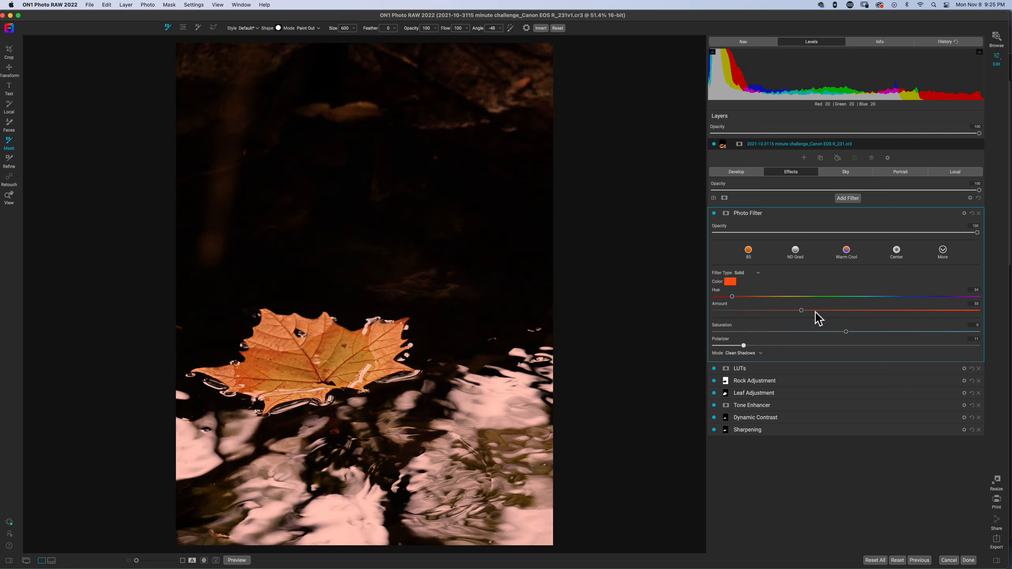
Step: Restrict the Photo Filter to Shadows with a Range of 20, keeping the blending mode at Normal
{"action": "left_click", "coordinate": [964, 213]}
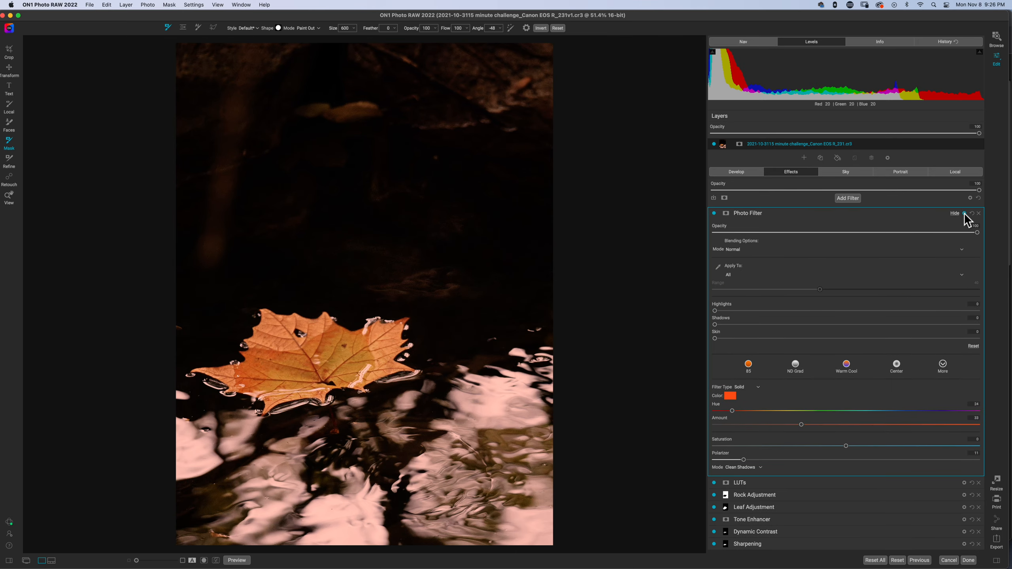
{"action": "left_click", "coordinate": [733, 250]}
{"action": "left_click", "coordinate": [762, 248]}
{"action": "left_click", "coordinate": [733, 276]}
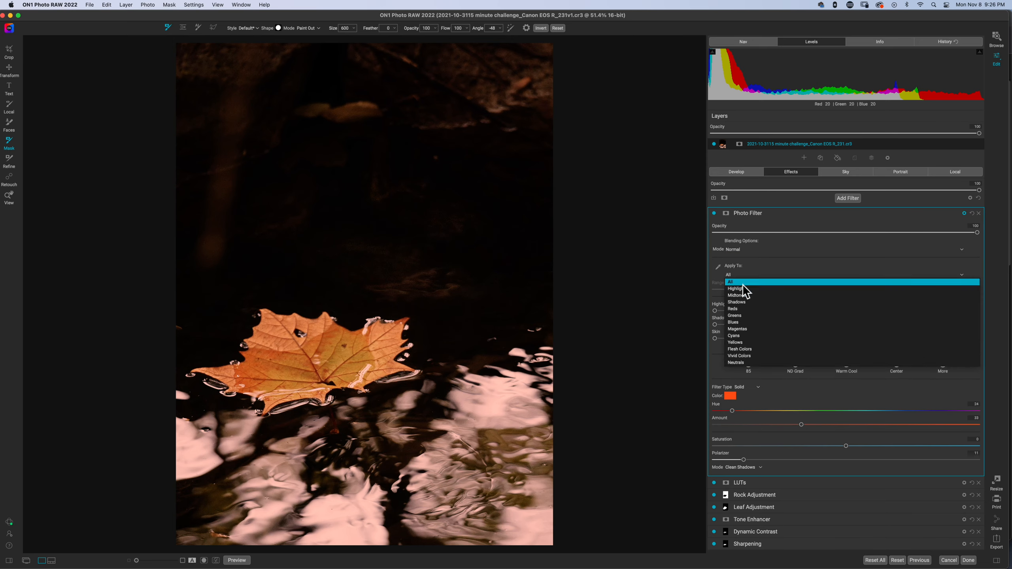
{"action": "left_click", "coordinate": [742, 302]}
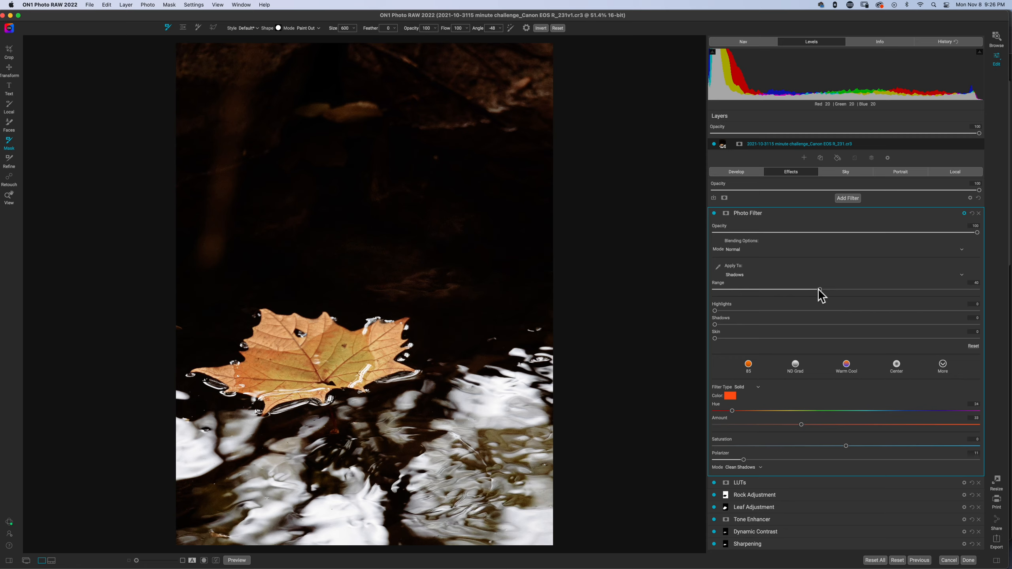
{"action": "left_click_drag", "start_coordinate": [819, 291], "coordinate": [765, 290]}
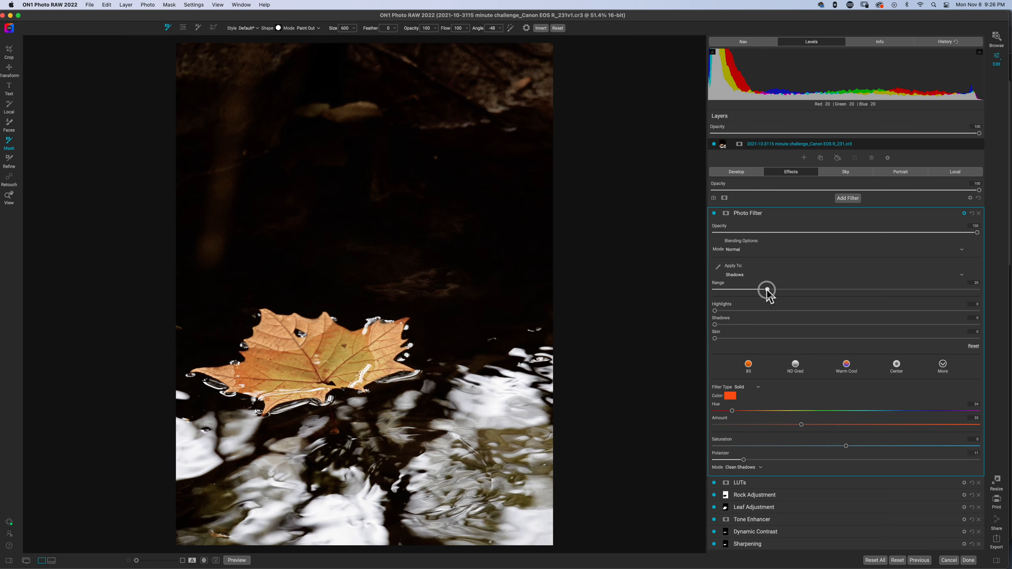
Step: Compare the photo with the Photo Filter off and on, and collapse the filter
{"action": "left_click", "coordinate": [714, 213]}
{"action": "left_click", "coordinate": [714, 213]}
{"action": "left_click", "coordinate": [892, 215]}
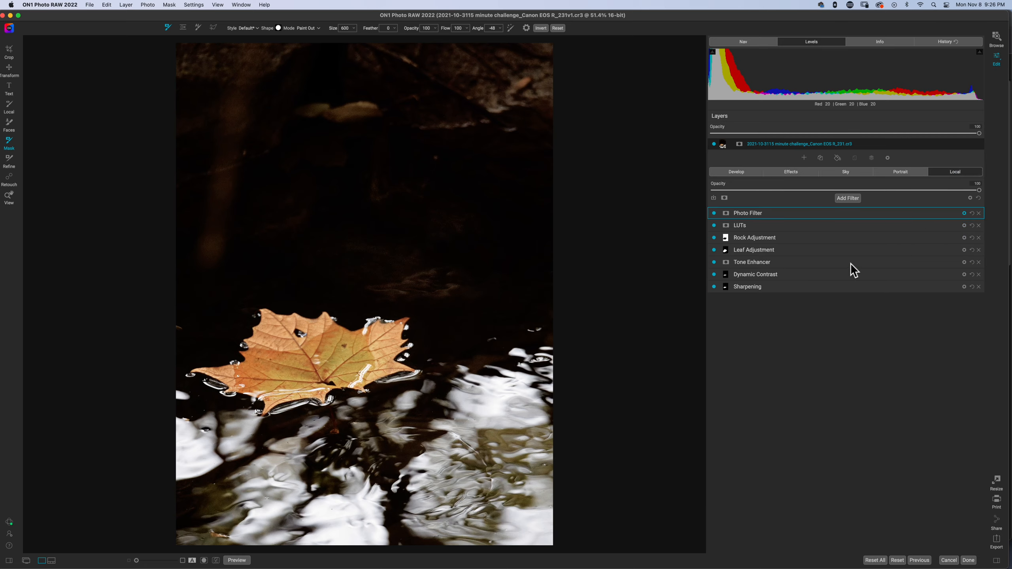
Step: Start a local adjustment with the adjustable gradient mask in the Edges shape, centred on the leaf
{"action": "key", "text": "k"}
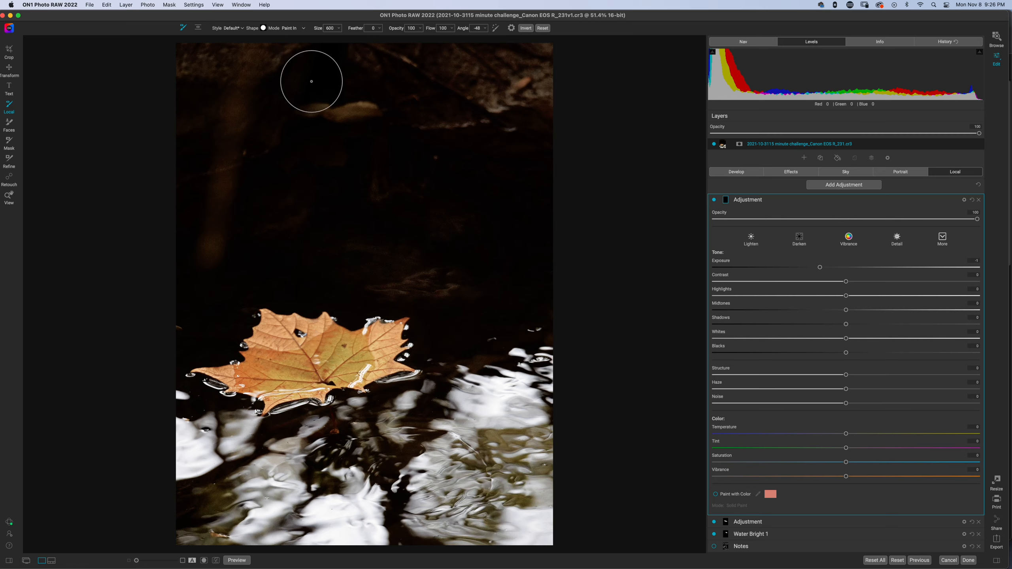
{"action": "key", "text": "b"}
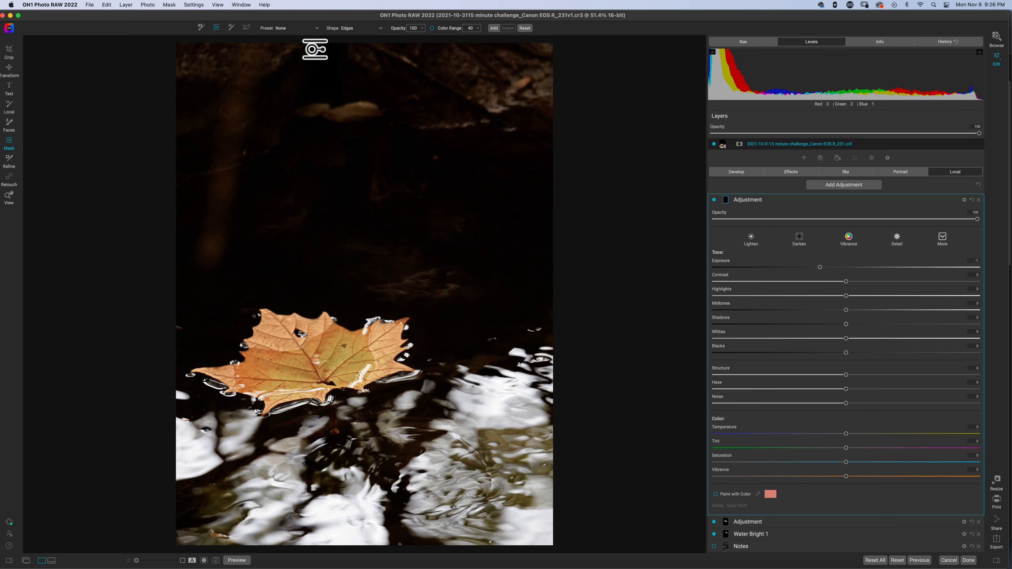
{"action": "left_click", "coordinate": [309, 361]}
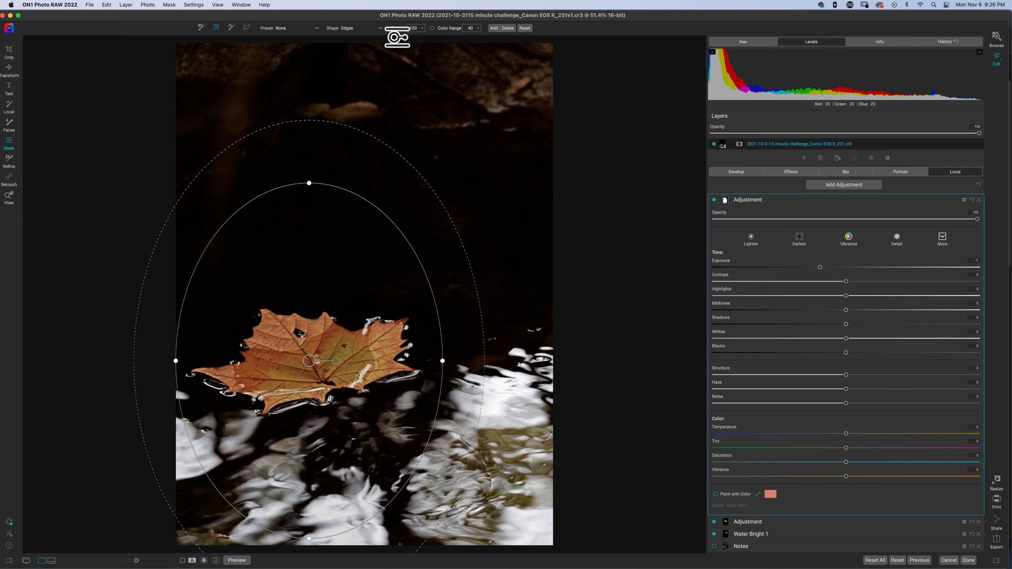
Step: Try the Center shape for the leaf's gradient mask and return it to Edges
{"action": "left_click", "coordinate": [351, 29]}
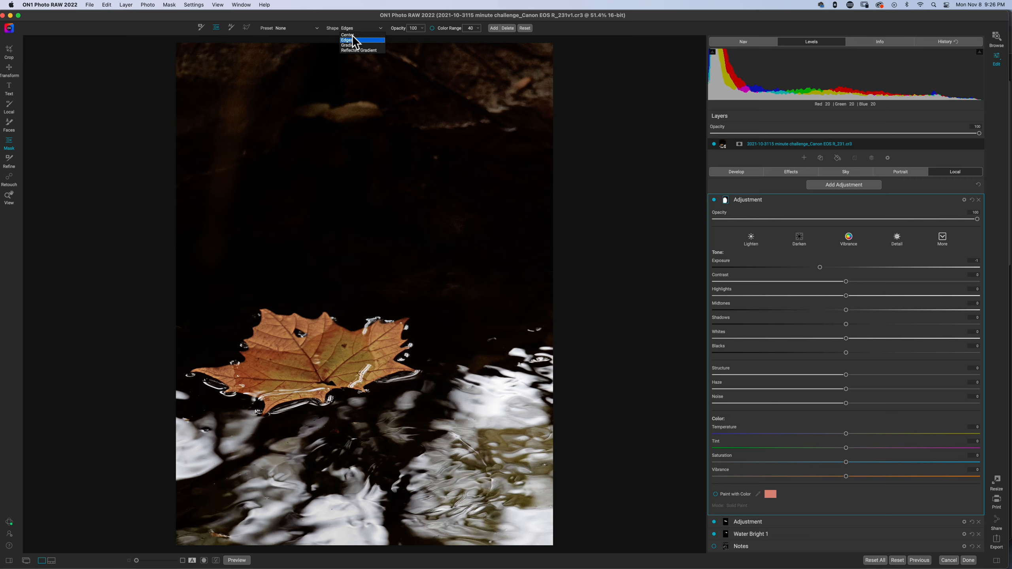
{"action": "left_click", "coordinate": [353, 35]}
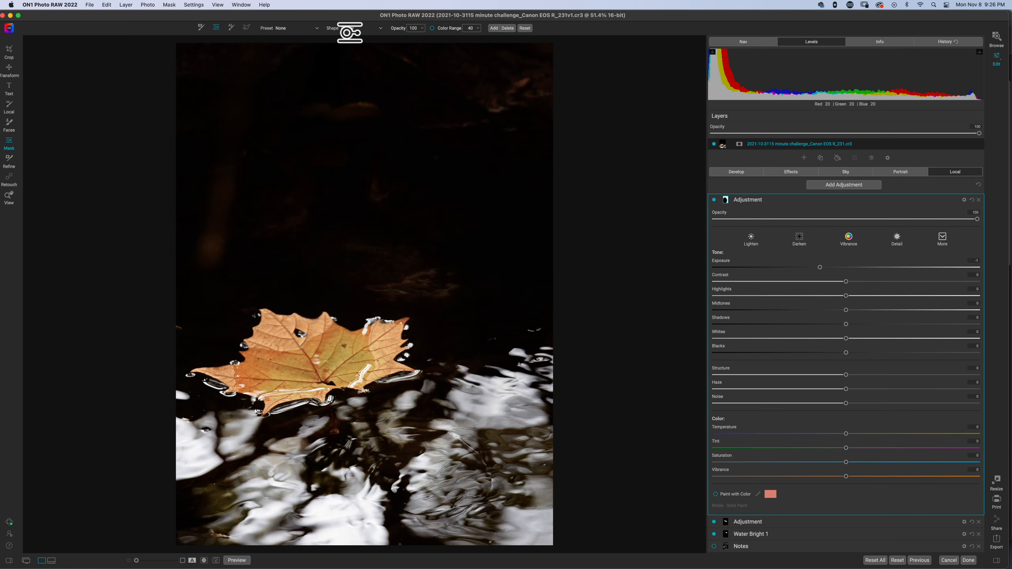
{"action": "left_click", "coordinate": [347, 28]}
{"action": "left_click", "coordinate": [350, 40]}
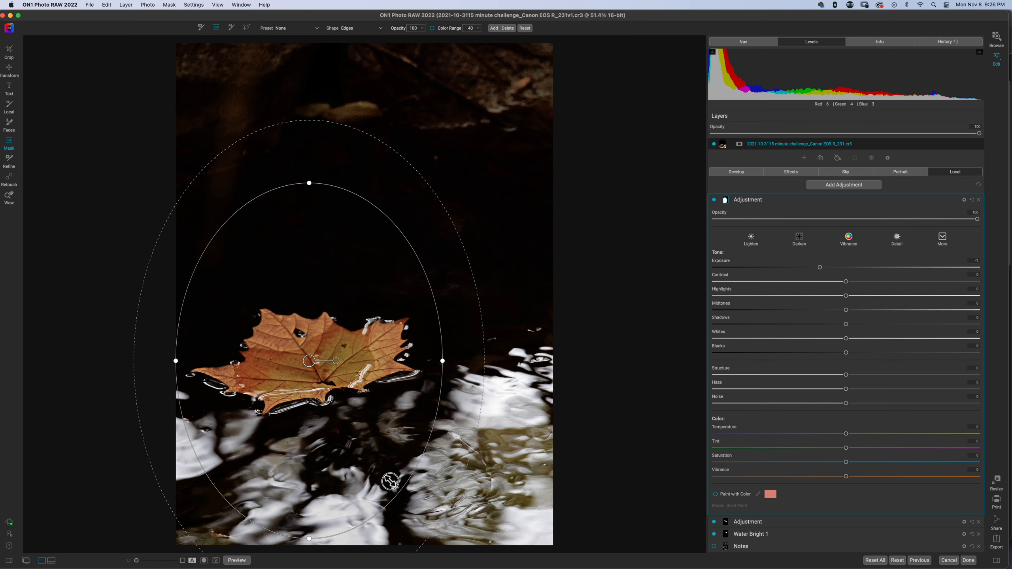
Step: Shrink and rotate the gradient mask to fit the leaf, with its soft outer edge extending beyond the leaf's outline
{"action": "left_click_drag", "start_coordinate": [369, 410], "coordinate": [313, 380]}
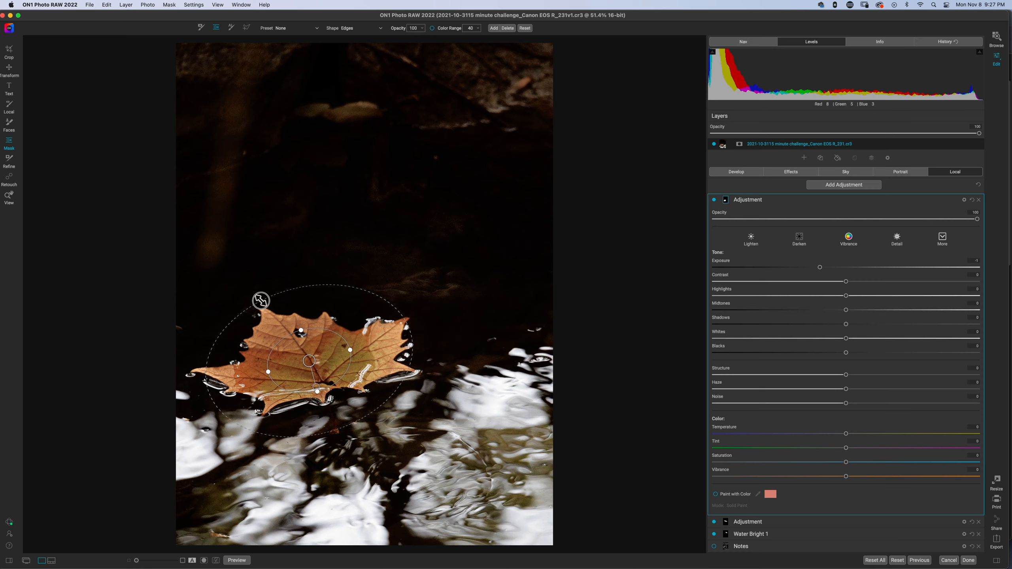
{"action": "left_click_drag", "start_coordinate": [244, 294], "coordinate": [237, 291]}
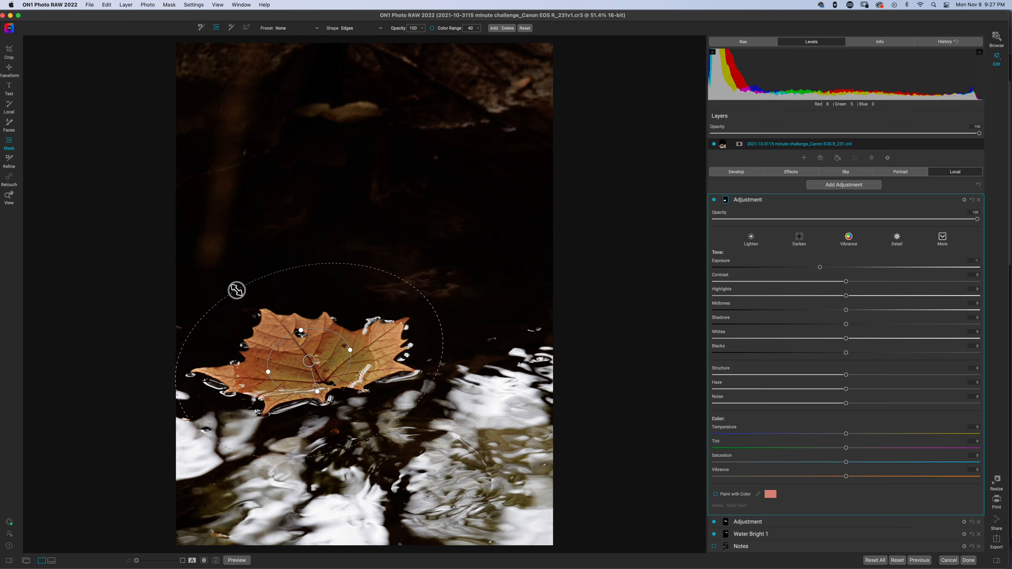
Step: Tune the local leaf adjustment to Exposure 0.15 and Structure 8, with a lower Opacity and slightly higher Vibrance
{"action": "double_click", "coordinate": [722, 263]}
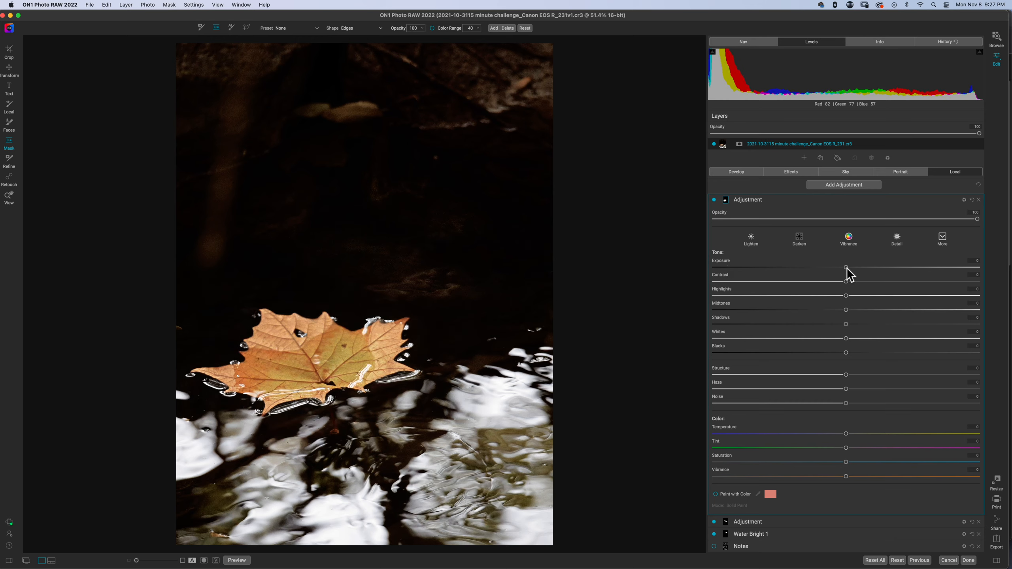
{"action": "left_click_drag", "start_coordinate": [847, 268], "coordinate": [850, 270]}
{"action": "left_click_drag", "start_coordinate": [848, 376], "coordinate": [857, 377]}
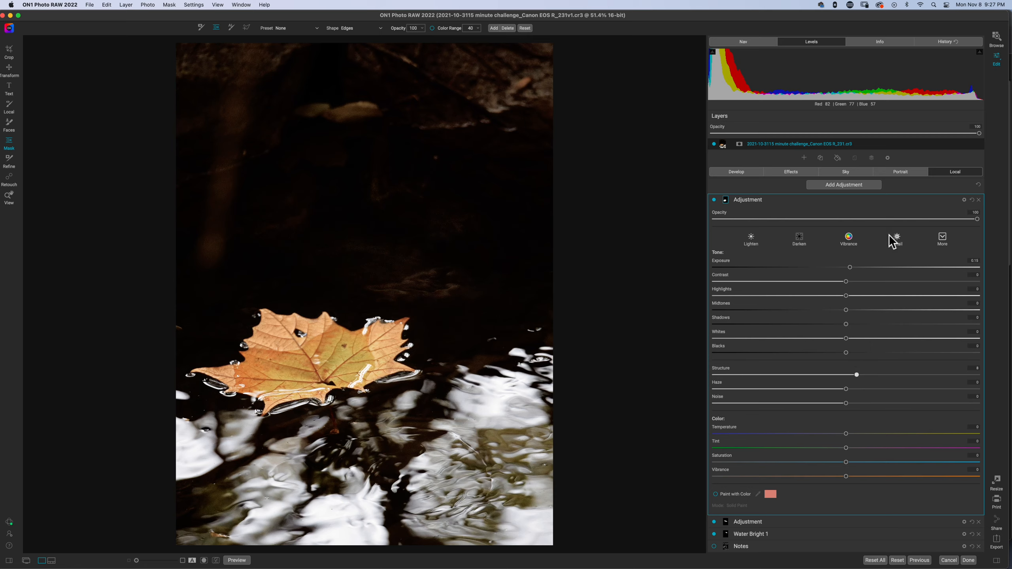
{"action": "left_click_drag", "start_coordinate": [976, 220], "coordinate": [867, 222]}
{"action": "mouse_move", "coordinate": [846, 477]}
{"action": "left_mouse_down"}
{"action": "mouse_move", "coordinate": [878, 478]}
{"action": "mouse_move", "coordinate": [852, 463]}
{"action": "left_mouse_up"}
Step: Set the photo's overall Develop Exposure to -0.2 and Shadows to 8, and compare the edit with the original
{"action": "left_click", "coordinate": [740, 172]}
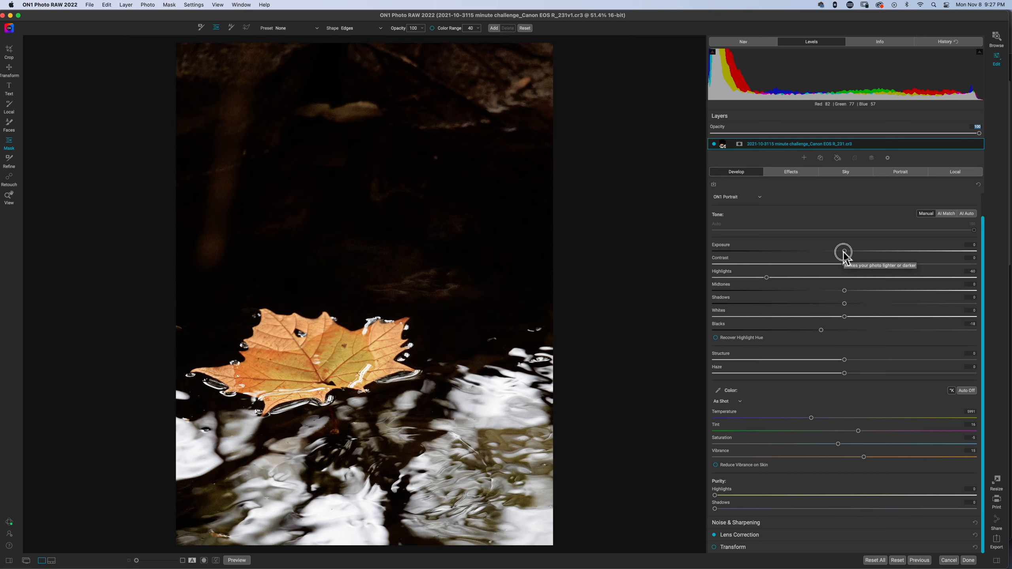
{"action": "left_click_drag", "start_coordinate": [844, 251], "coordinate": [840, 253]}
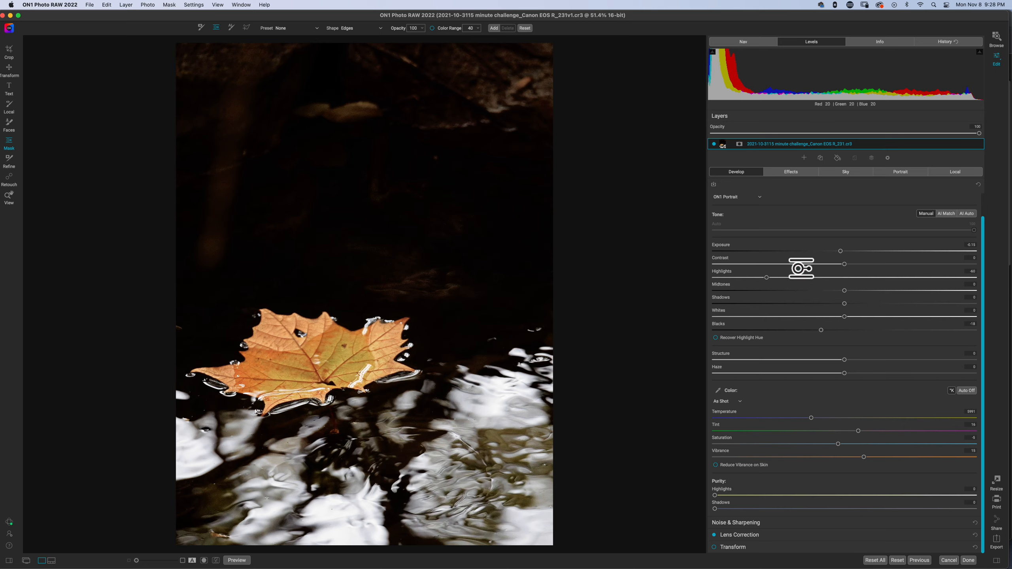
{"action": "left_click_drag", "start_coordinate": [840, 251], "coordinate": [838, 252]}
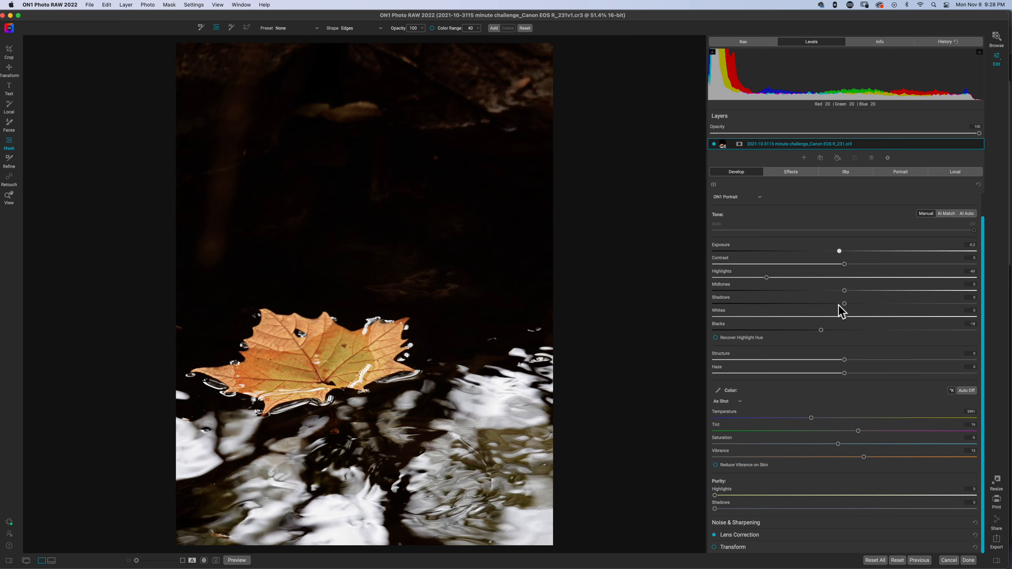
{"action": "left_click_drag", "start_coordinate": [845, 304], "coordinate": [855, 303]}
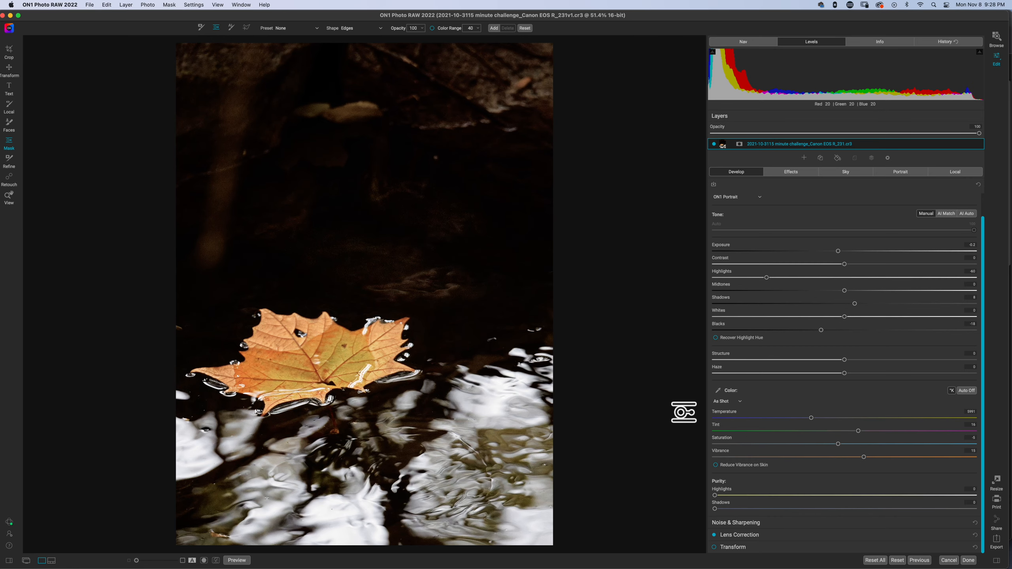
{"action": "key", "text": "backslash"}
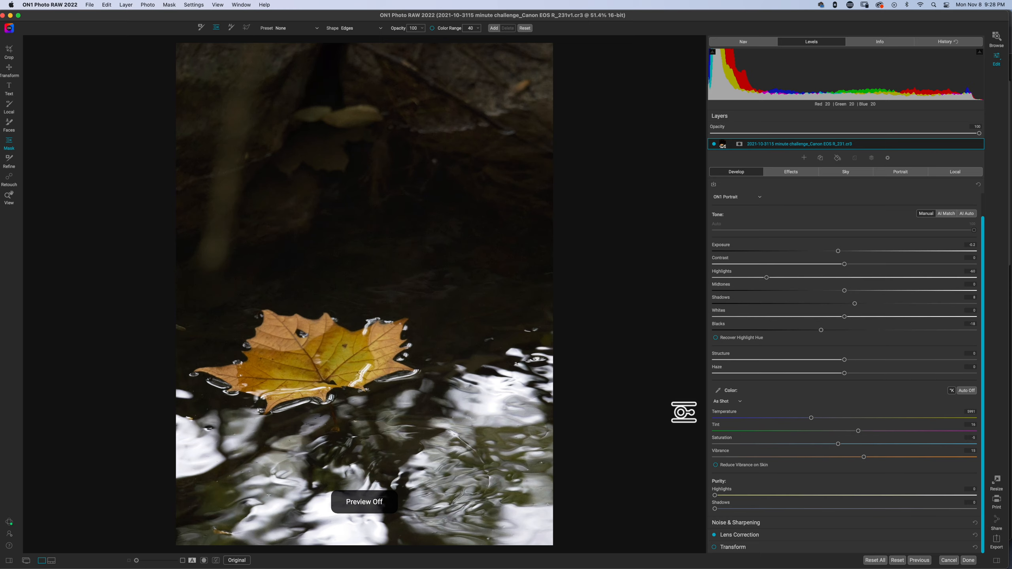
Step: Restore the edited preview and add an Antique filter in Effects with the Red preset at Opacity 31
{"action": "key", "text": "backslash"}
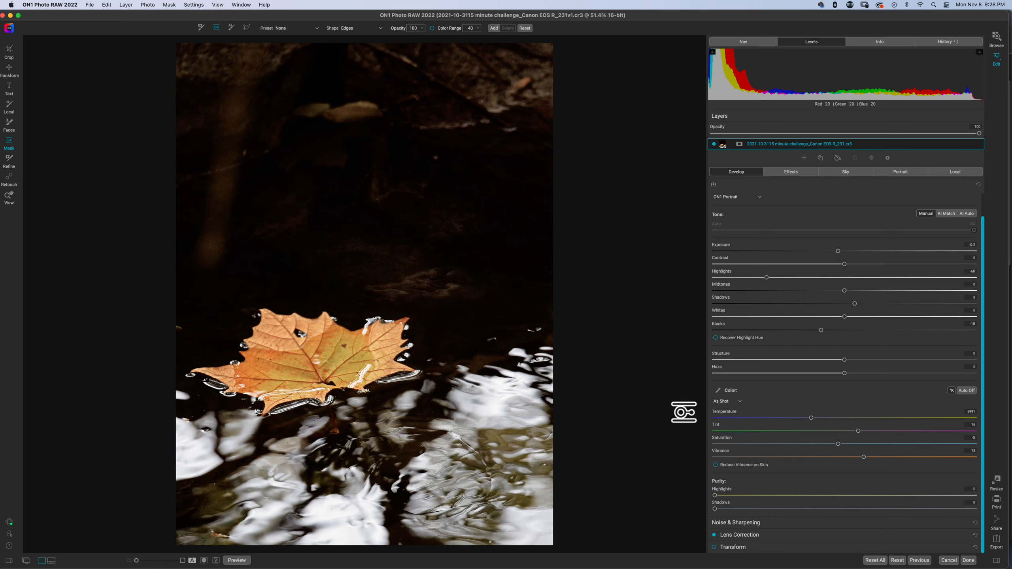
{"action": "left_click", "coordinate": [781, 174]}
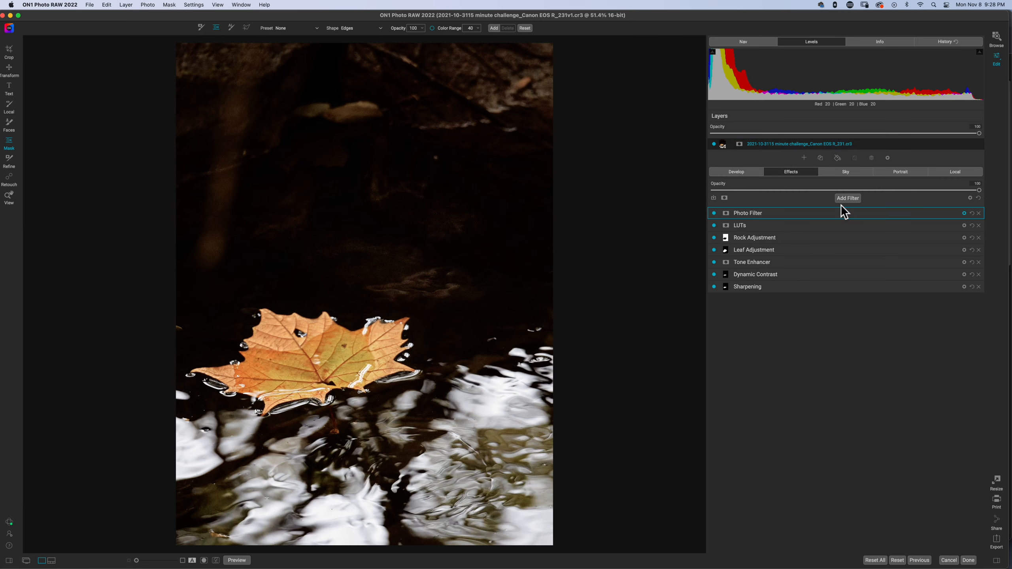
{"action": "left_click", "coordinate": [845, 199]}
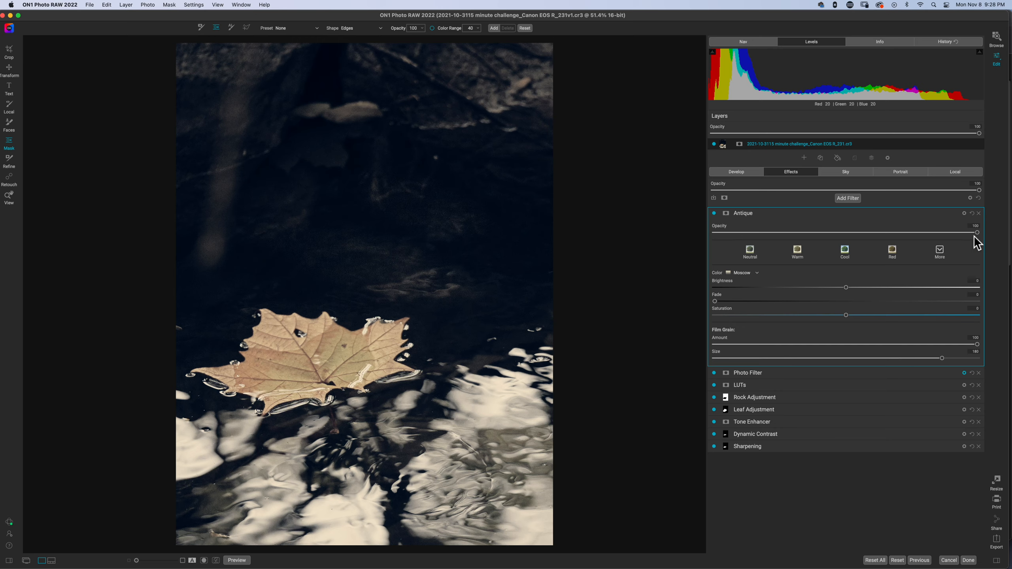
{"action": "left_click_drag", "start_coordinate": [976, 233], "coordinate": [816, 231]}
{"action": "left_click", "coordinate": [889, 252]}
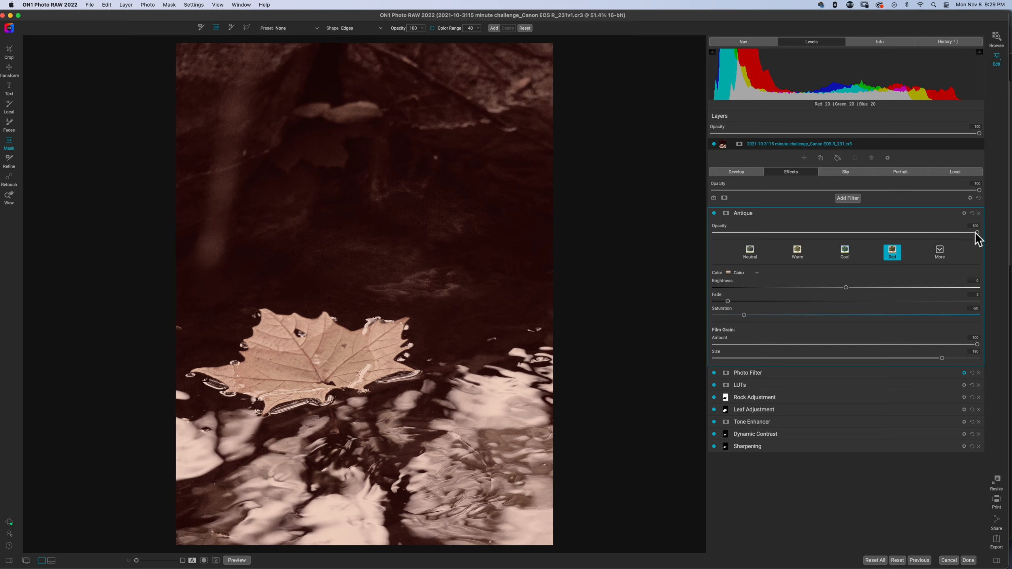
{"action": "left_click_drag", "start_coordinate": [976, 233], "coordinate": [796, 239]}
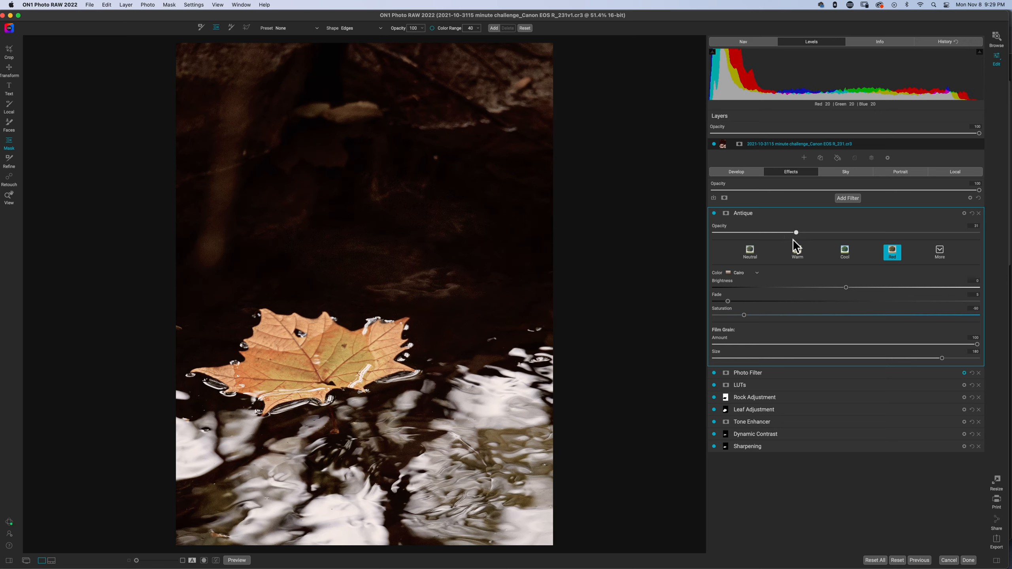
Step: Raise the Antique filter's Fade to about 26, slightly increase its Brightness, and collapse its settings
{"action": "left_click_drag", "start_coordinate": [727, 300], "coordinate": [783, 301]}
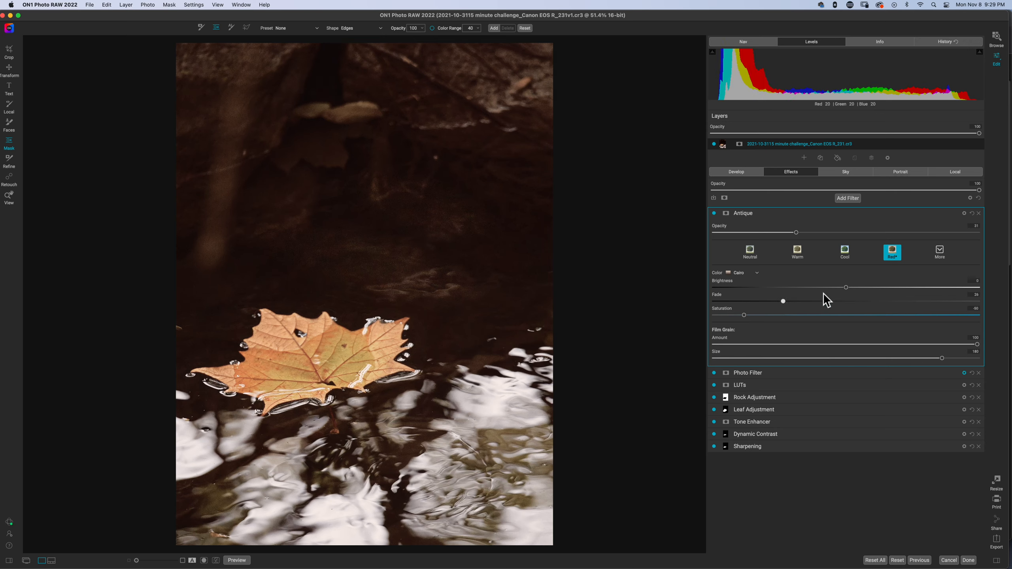
{"action": "left_click_drag", "start_coordinate": [846, 288], "coordinate": [872, 289]}
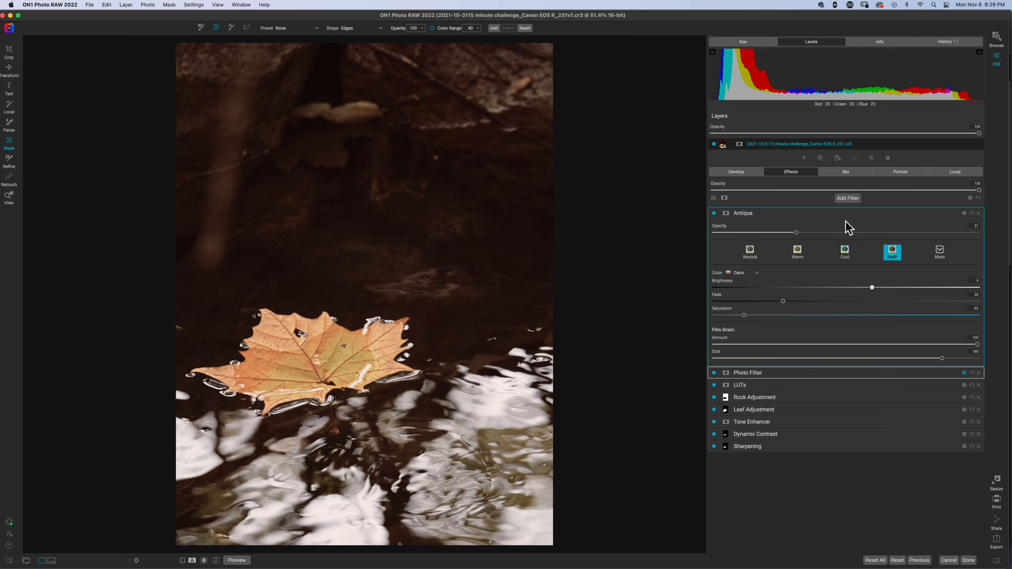
{"action": "left_click", "coordinate": [801, 215]}
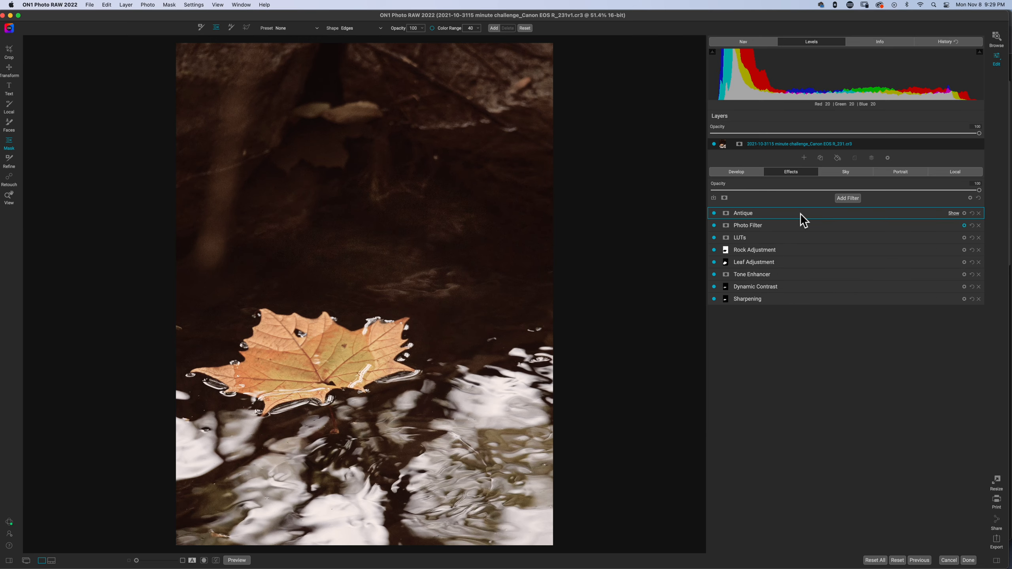